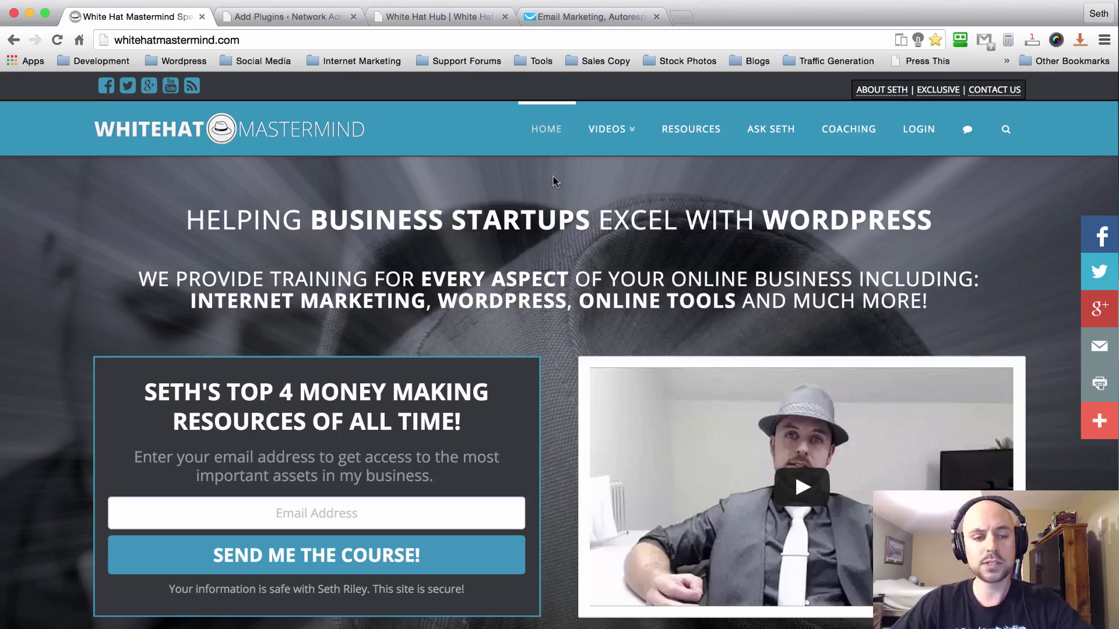
Browse the WhiteHat Mastermind home page, then the site's videos page
scroll(555, 178, "down", 1)
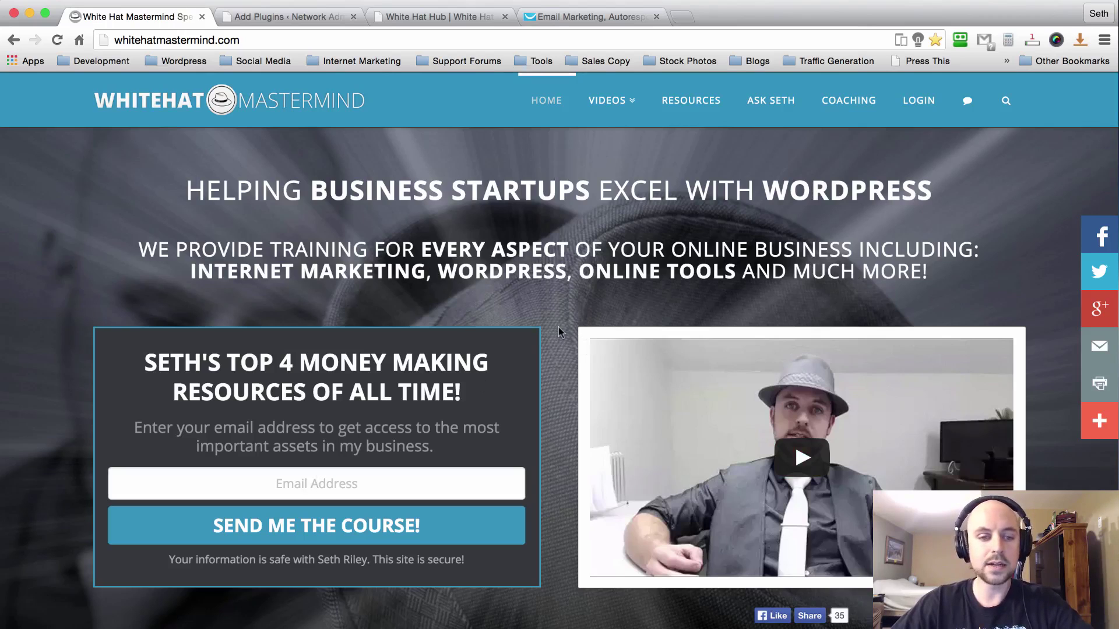
scroll(558, 332, "down", 1)
scroll(558, 332, "up", 2)
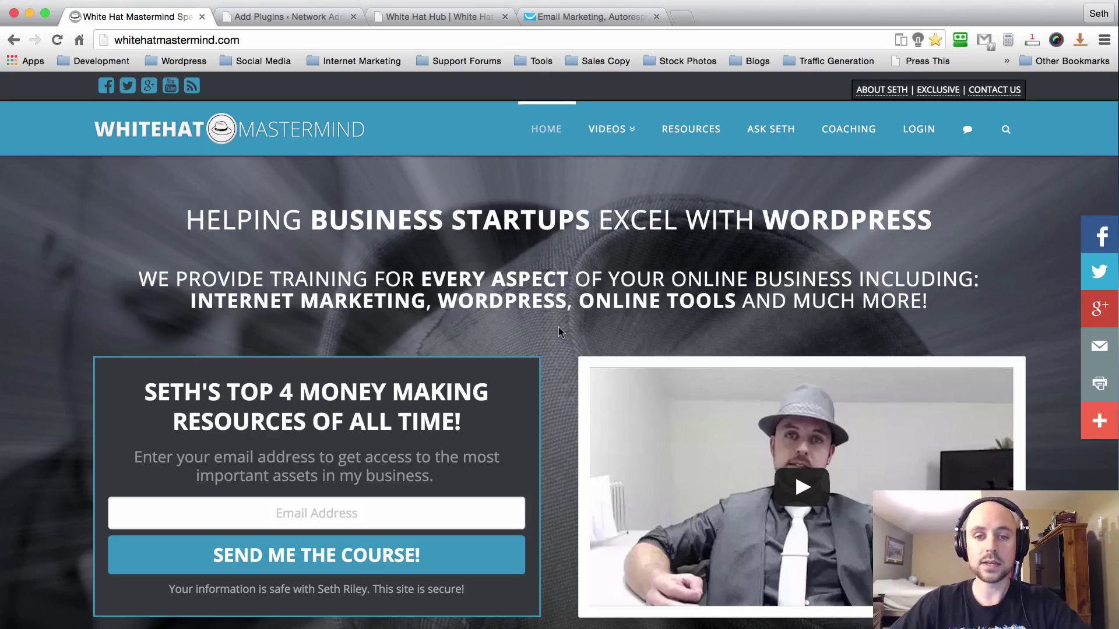
scroll(558, 331, "down", 10)
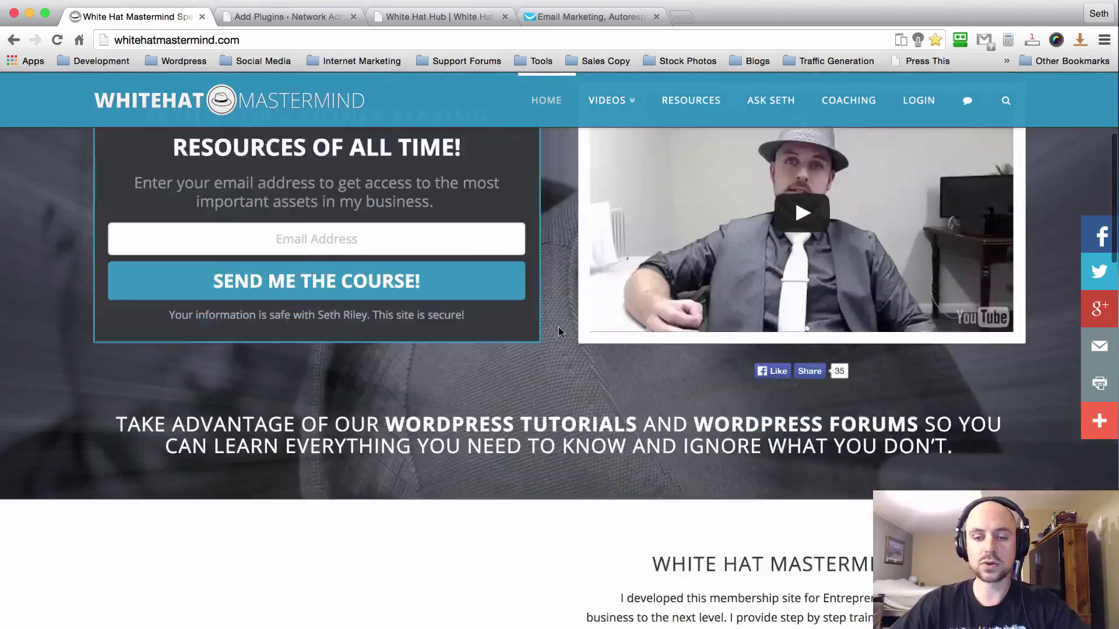
scroll(558, 331, "down", 7)
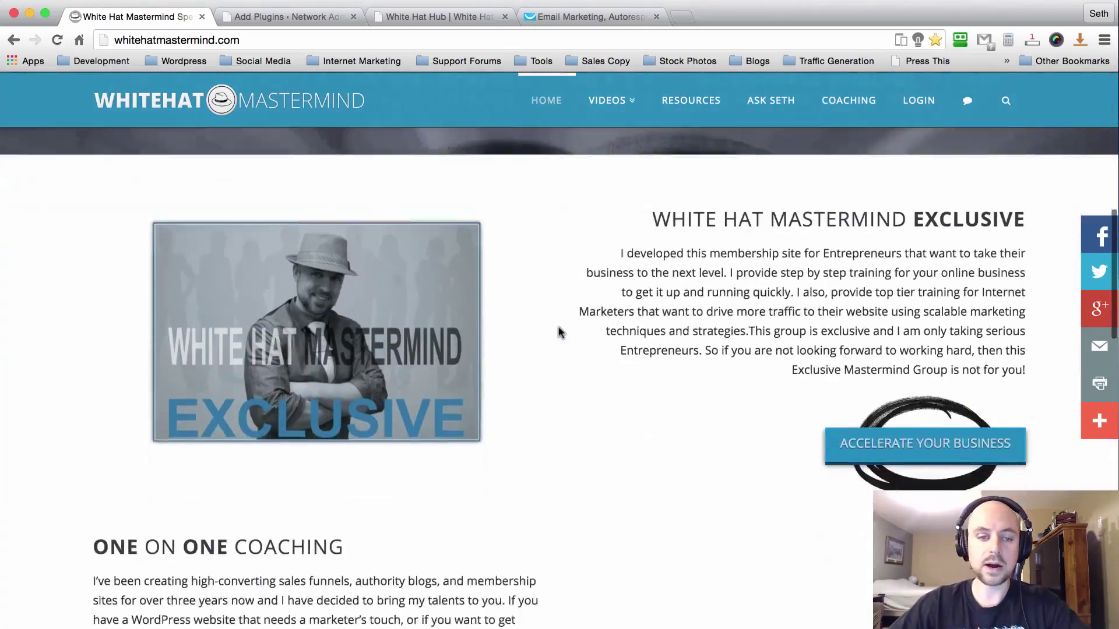
scroll(558, 329, "up", 17)
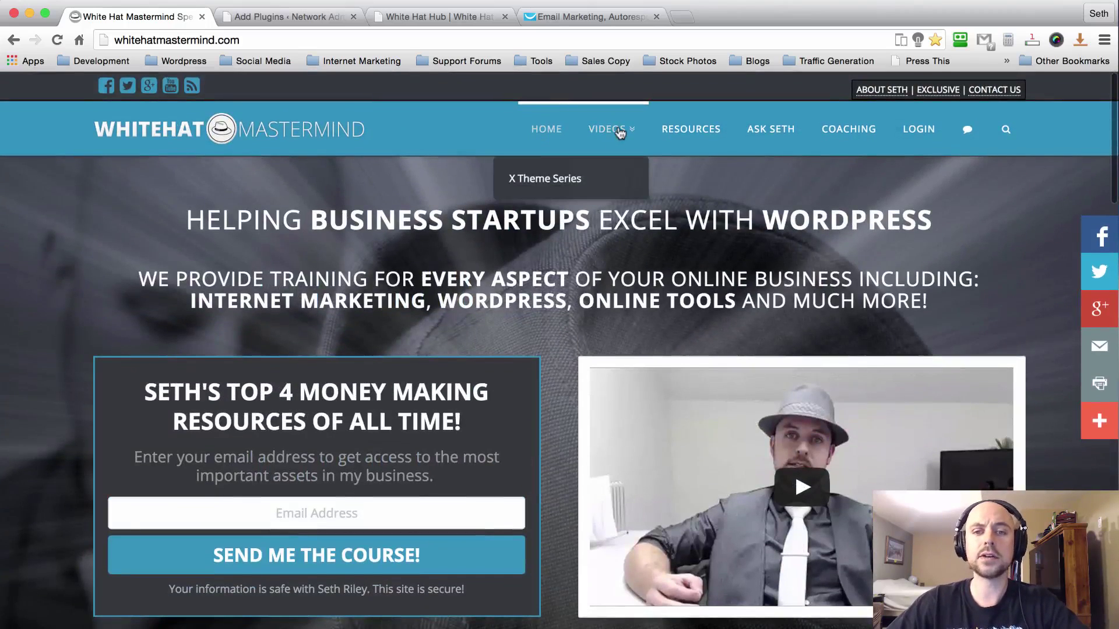
left_click(620, 133)
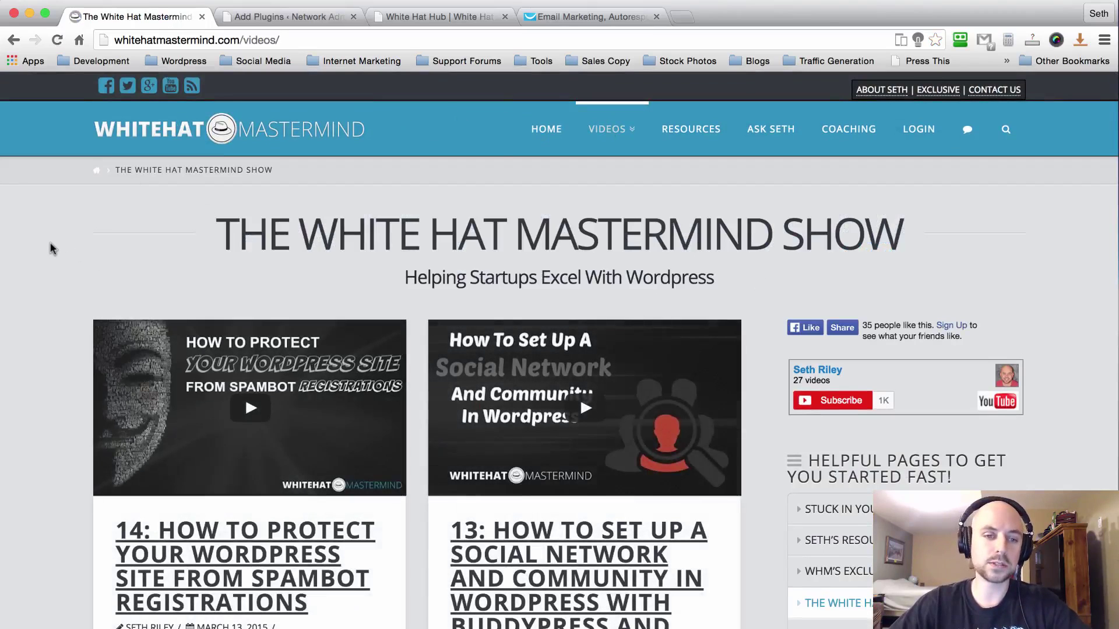
scroll(58, 245, "down", 2)
scroll(51, 248, "down", 3)
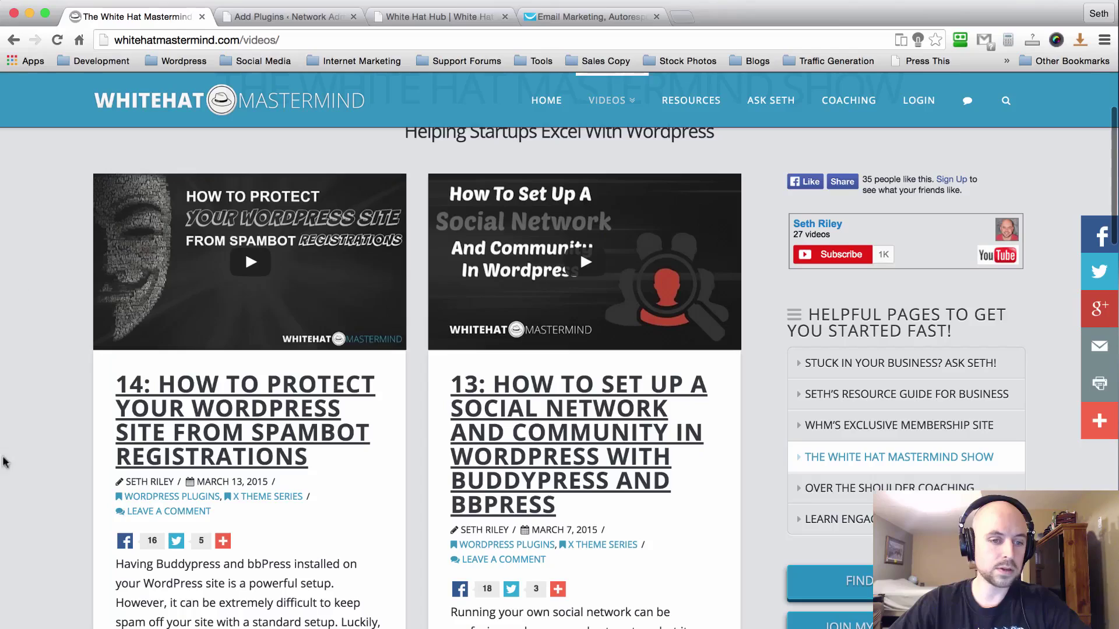
Open post 14 about spambot registrations and try its opt-in email field
left_click(119, 373)
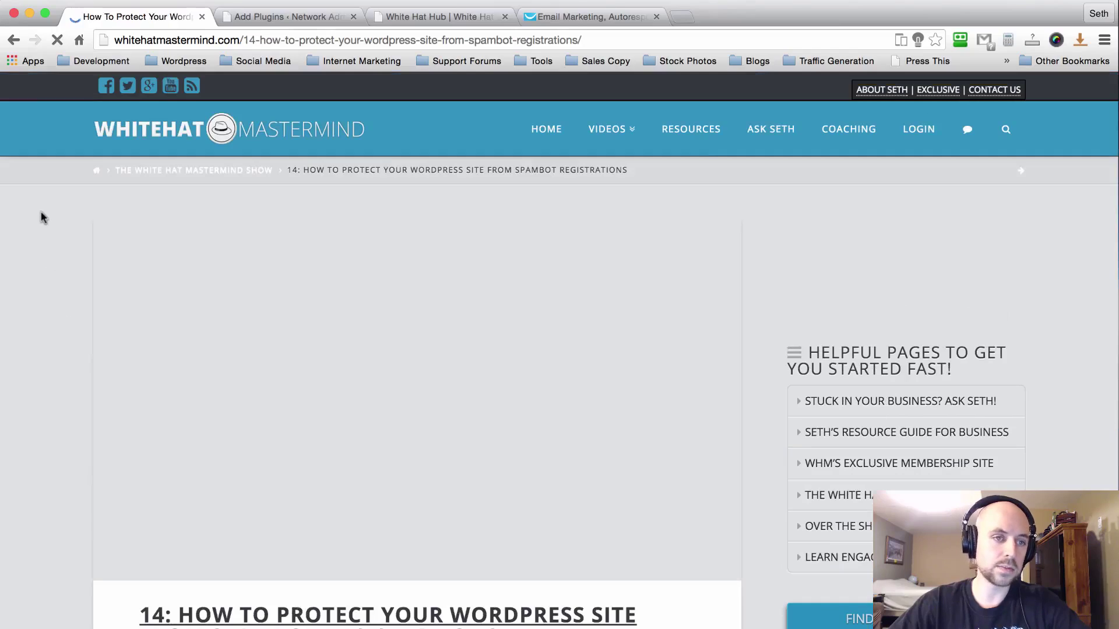
scroll(41, 185, "down", 20)
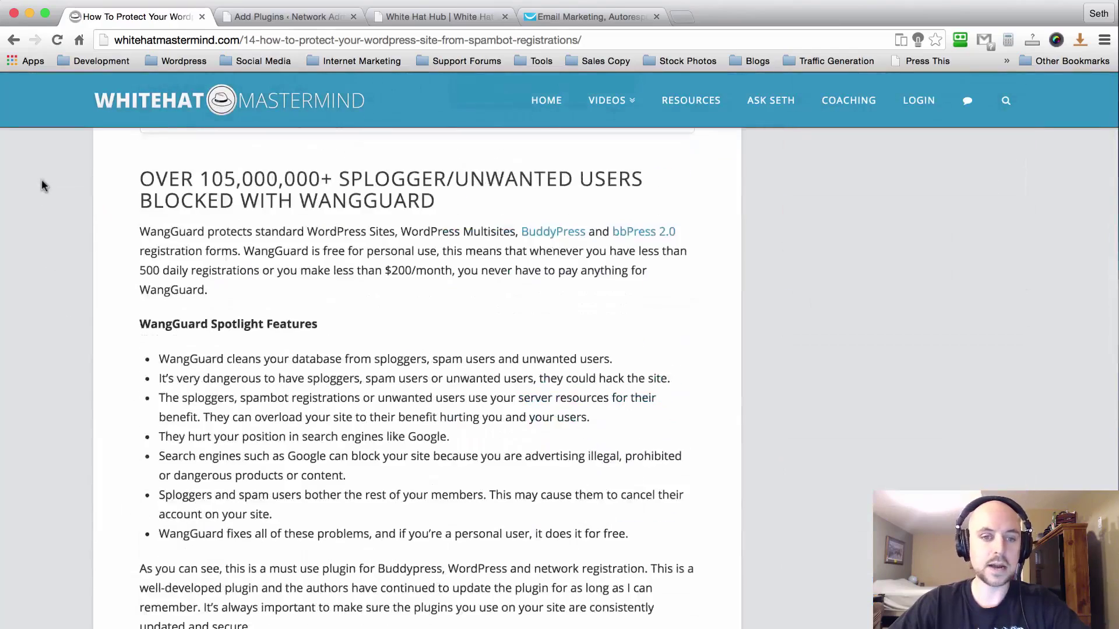
scroll(42, 186, "down", 8)
scroll(40, 182, "up", 2)
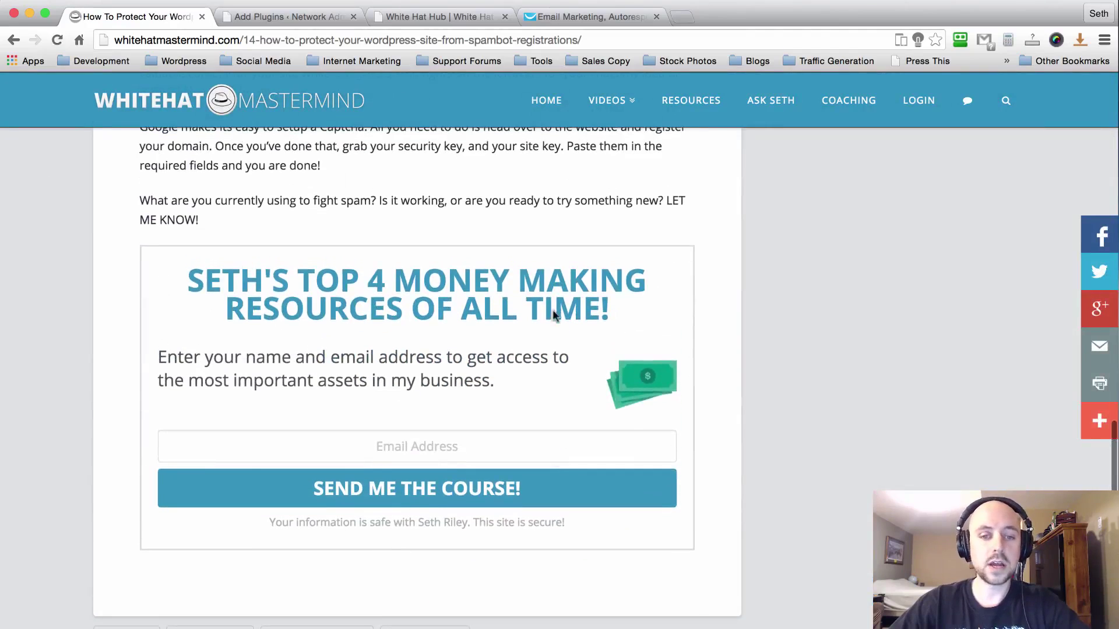
left_click(418, 448)
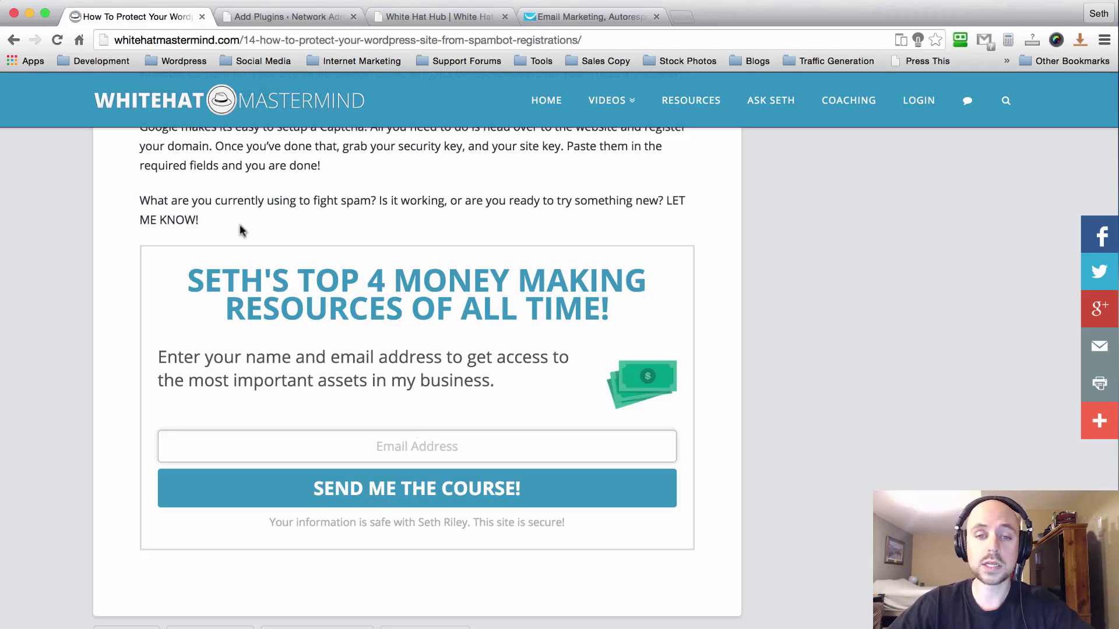
left_click(357, 221)
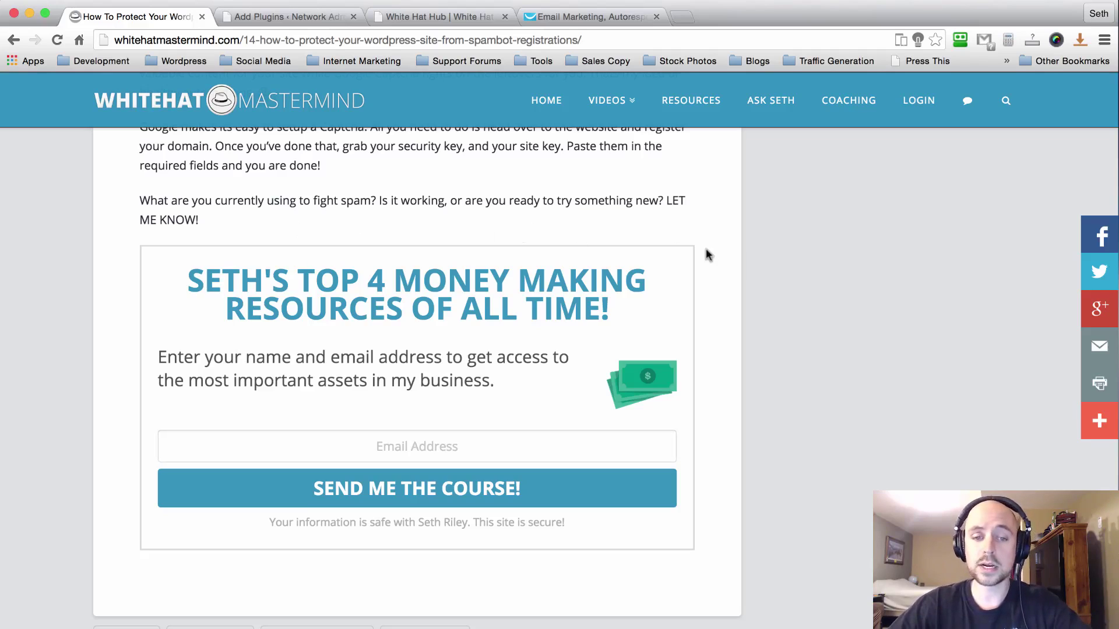
left_click(437, 446)
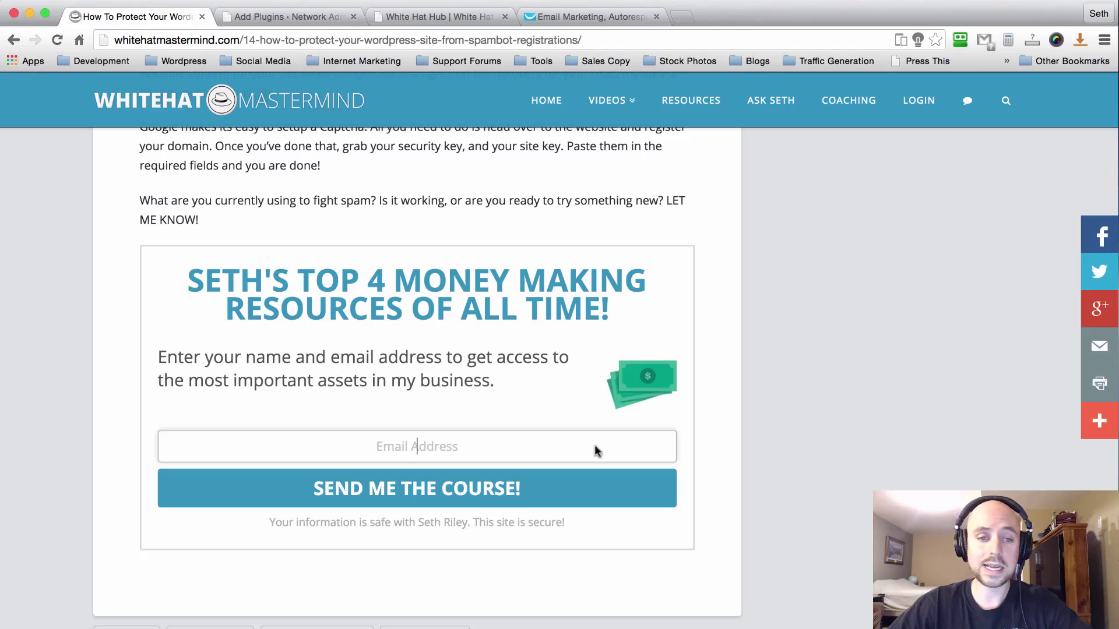
Return to the site's home page
scroll(723, 275, "up", 1)
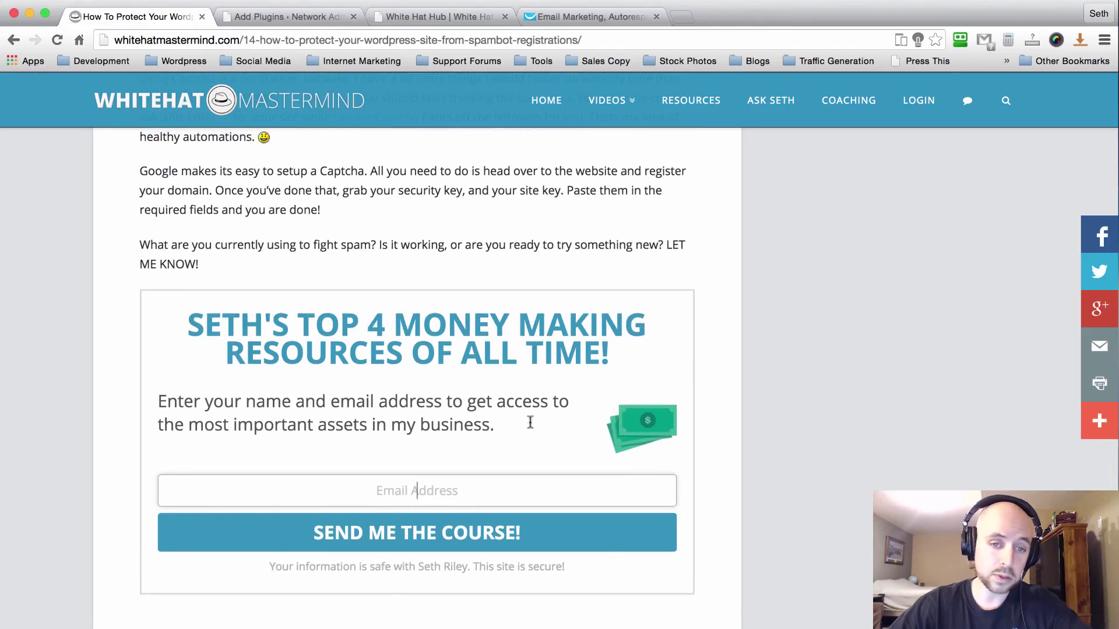
scroll(717, 326, "up", 15)
scroll(718, 330, "up", 3)
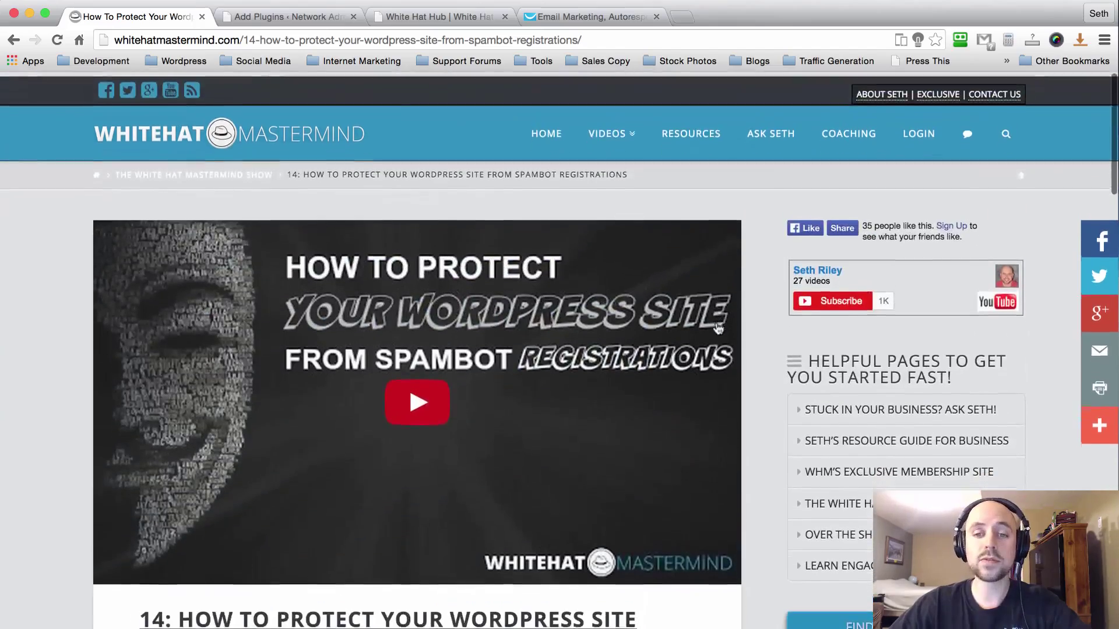
left_click(546, 129)
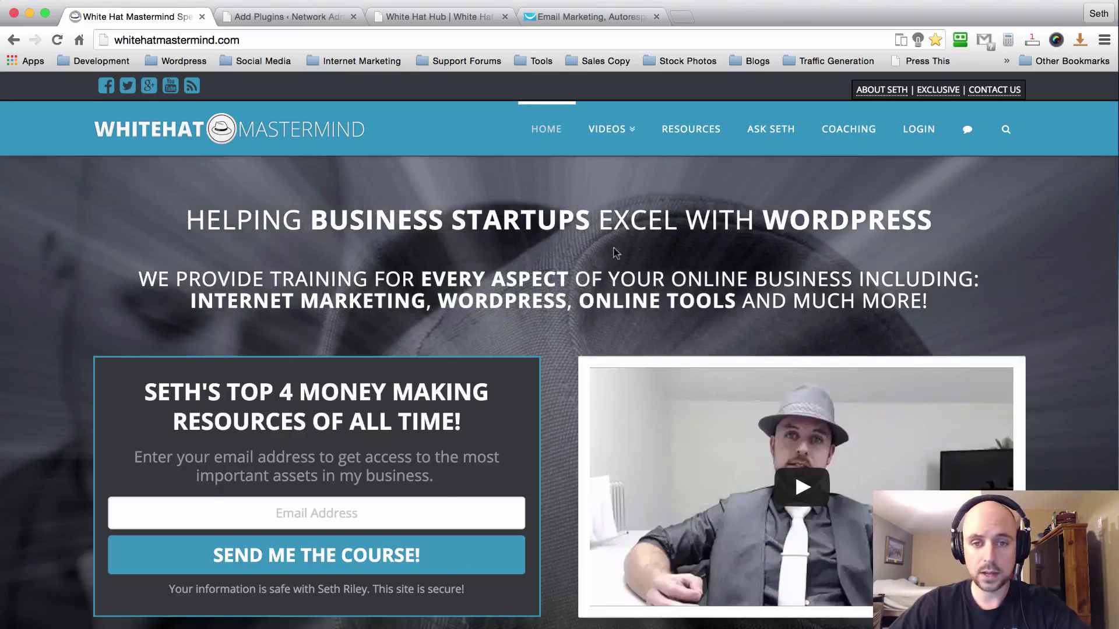
Go to the Resources page, try the sidebar sign-up field, and scroll through the guide
left_click(691, 129)
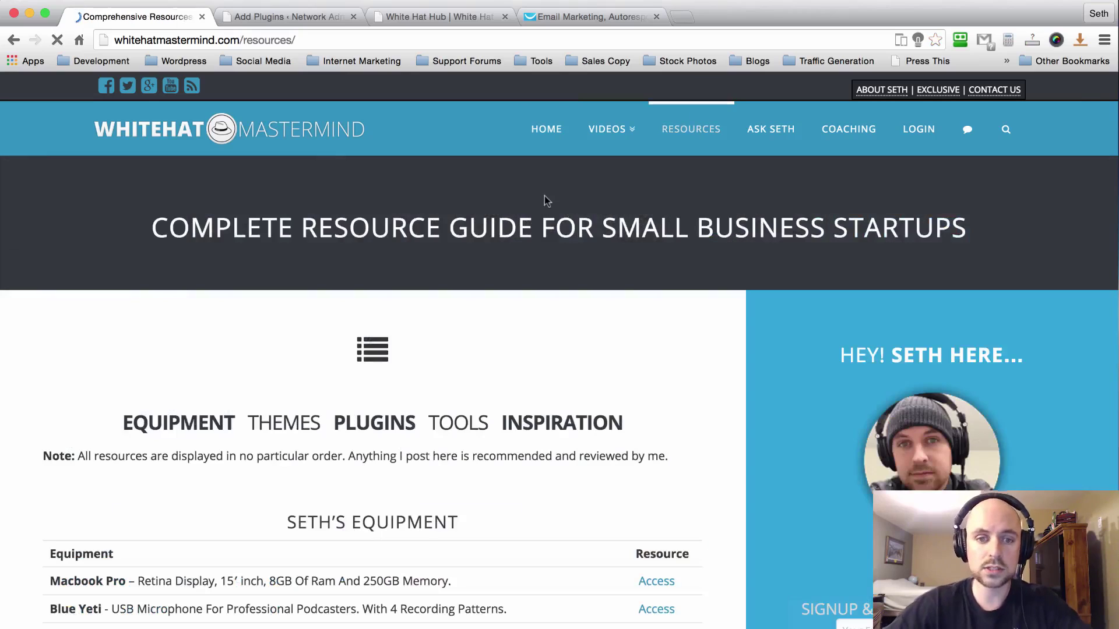
scroll(716, 301, "down", 2)
scroll(716, 302, "down", 5)
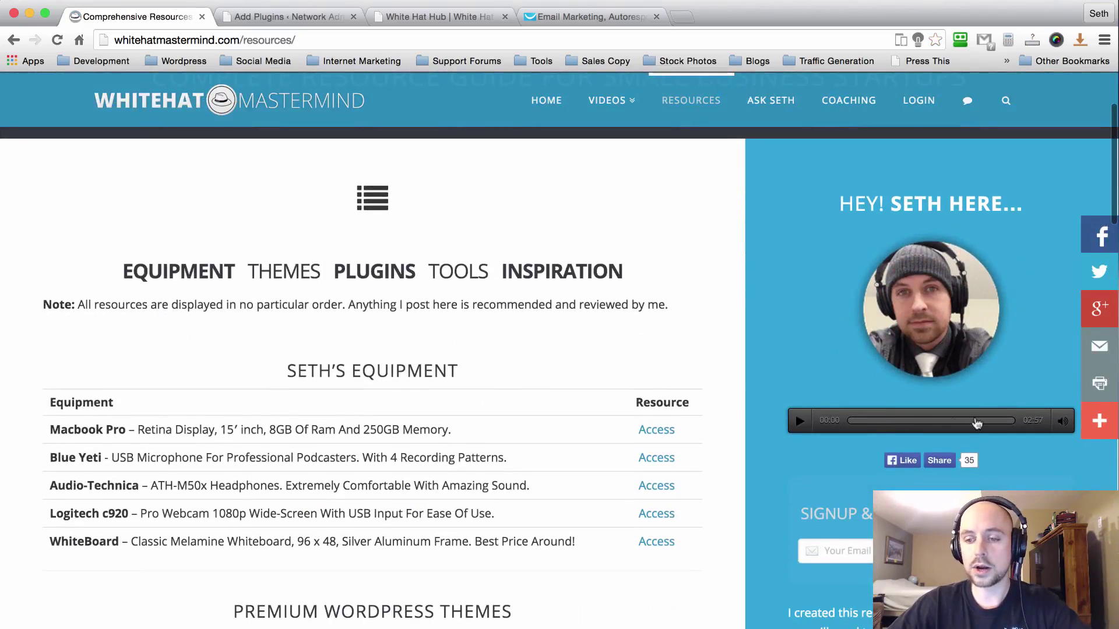
left_click(860, 545)
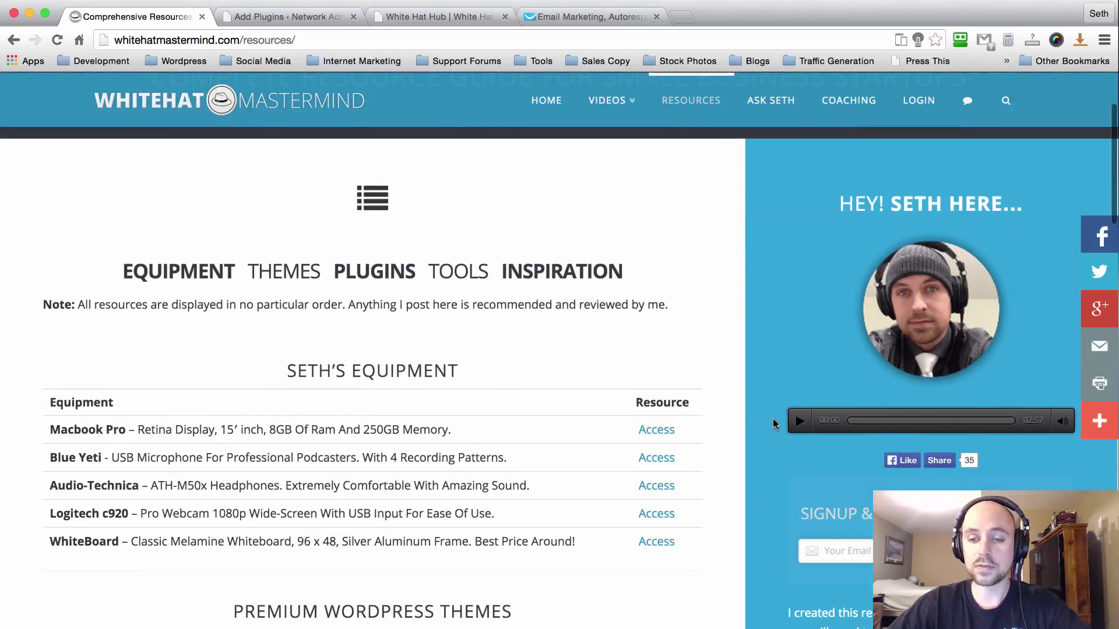
left_click(773, 417)
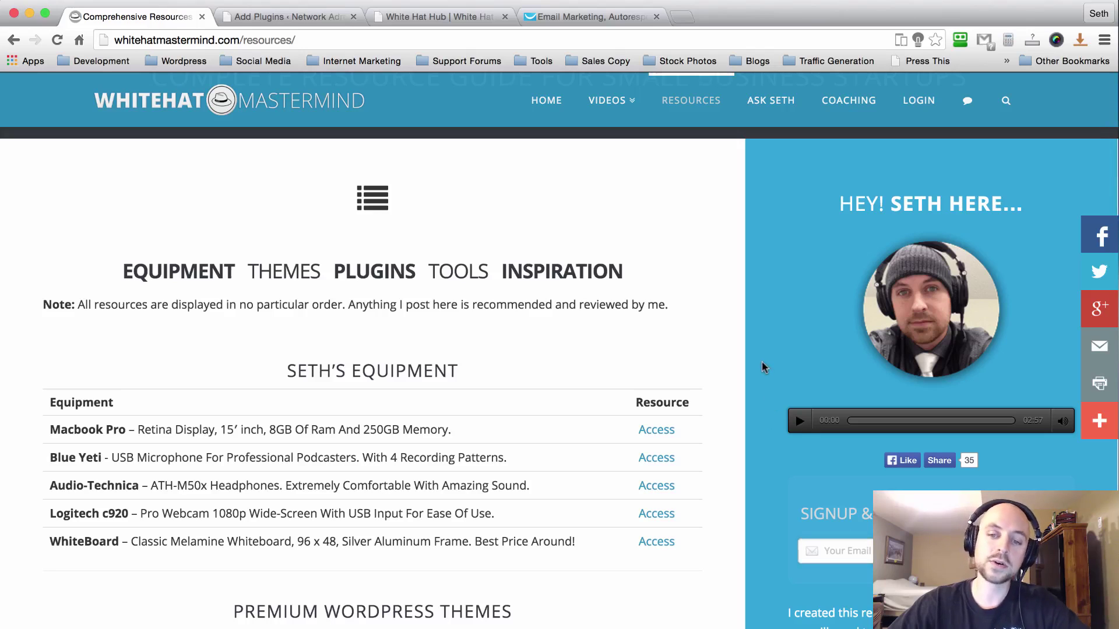
scroll(761, 362, "up", 3)
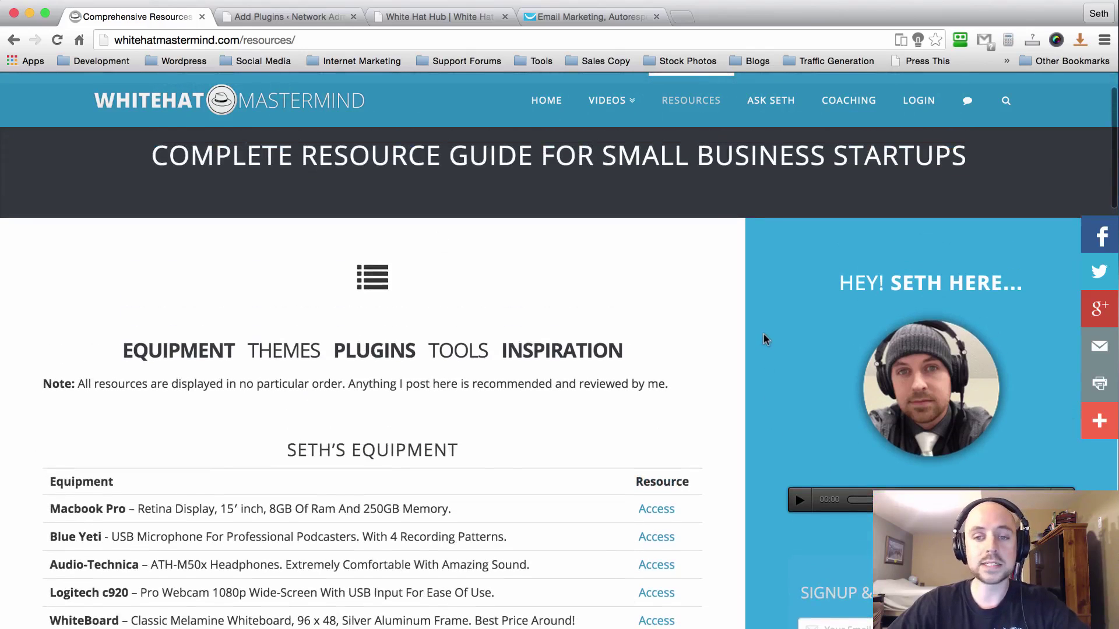
scroll(761, 328, "down", 4)
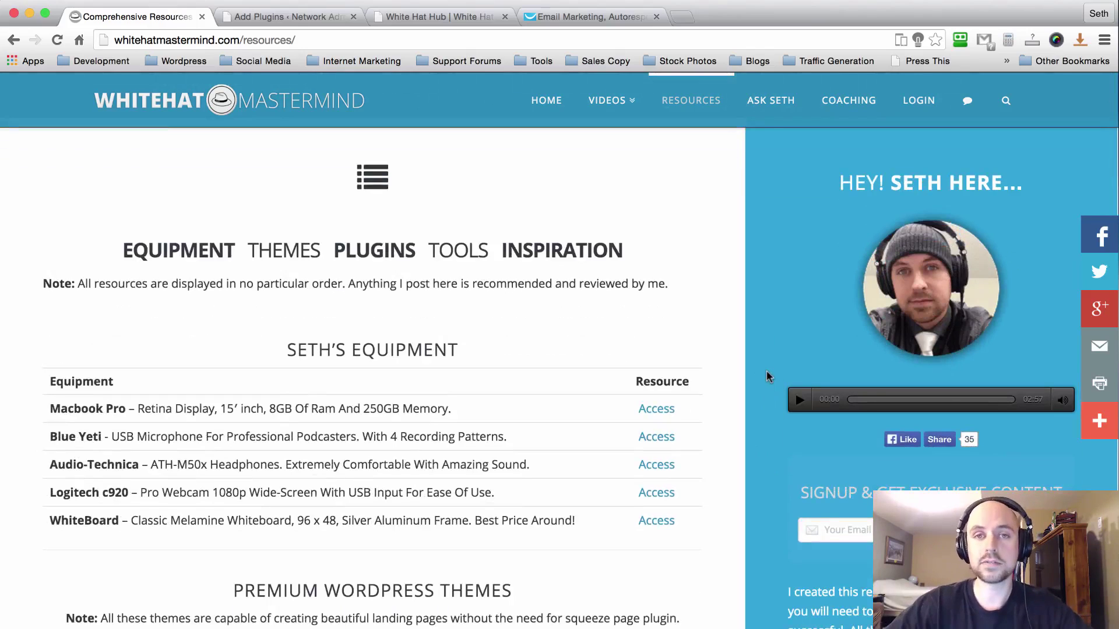
scroll(767, 369, "up", 5)
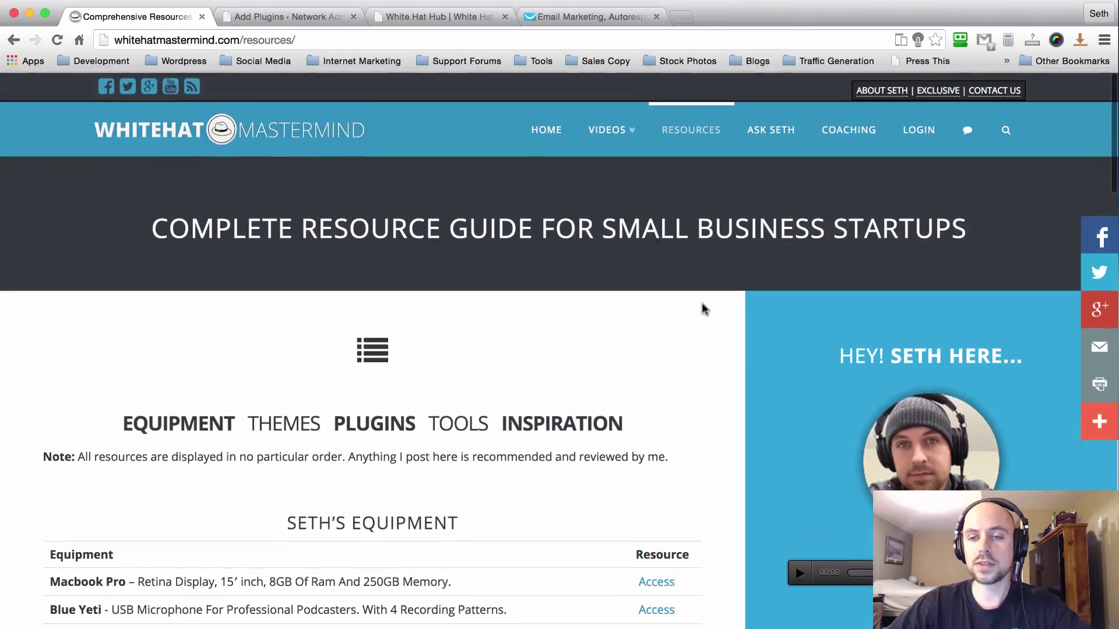
scroll(725, 349, "down", 3)
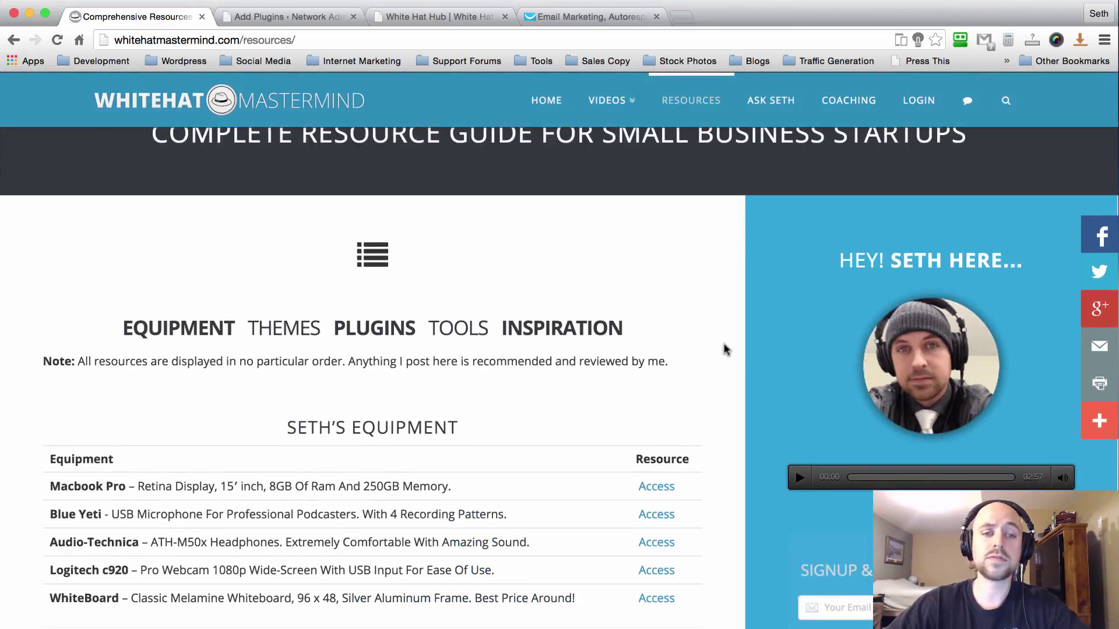
scroll(724, 348, "up", 3)
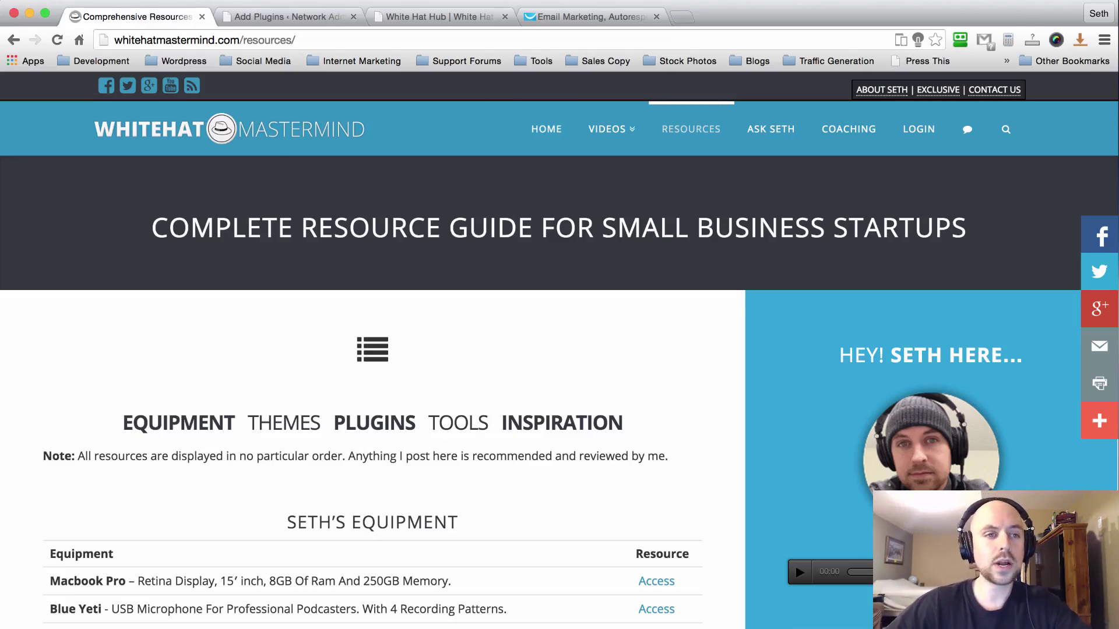
Clear Chrome's cookies and cached files, then reload the resources page
left_click(55, 0)
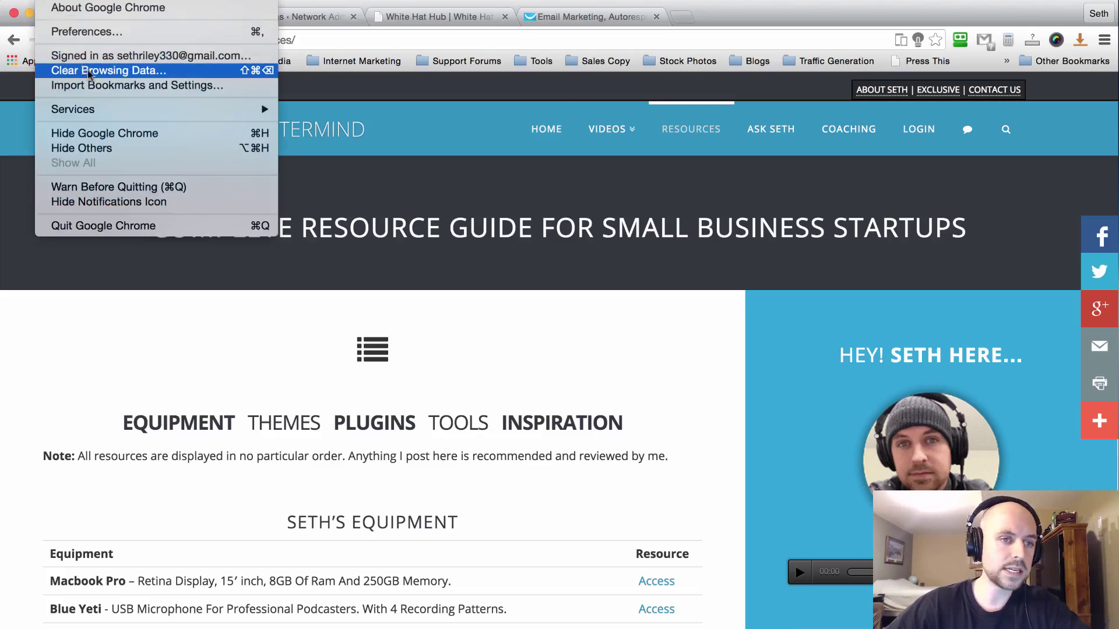
left_click(123, 71)
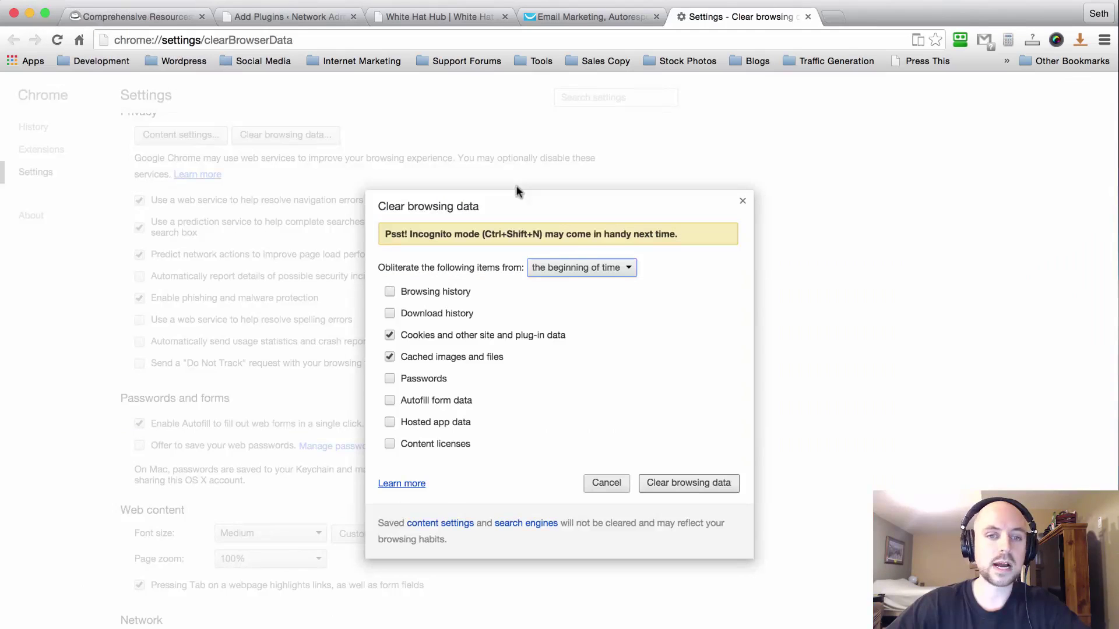
left_click(685, 481)
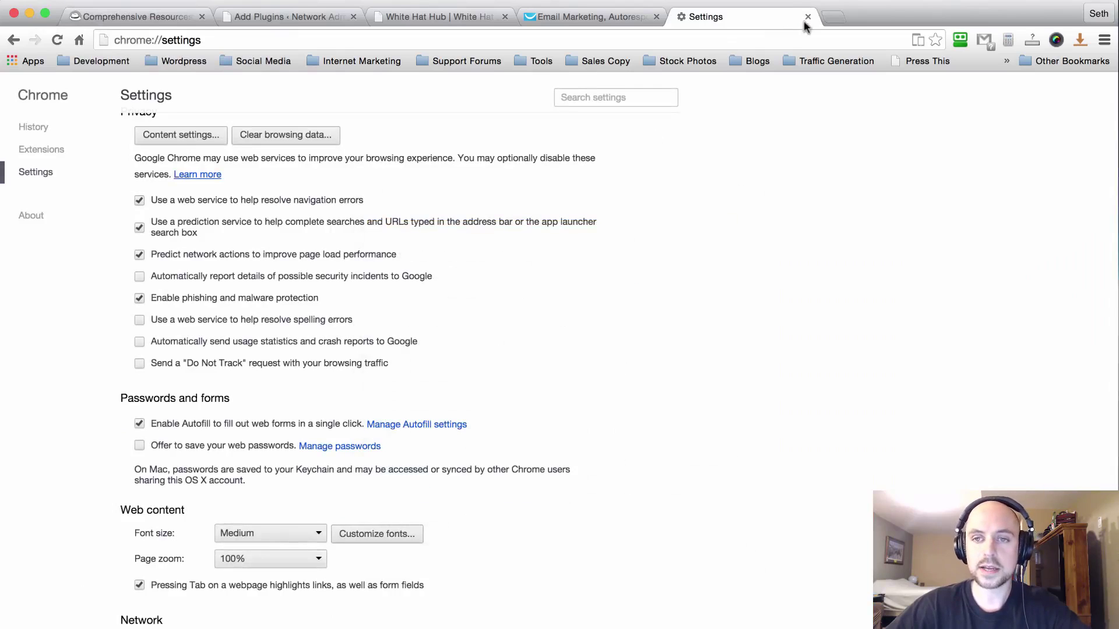
left_click(807, 17)
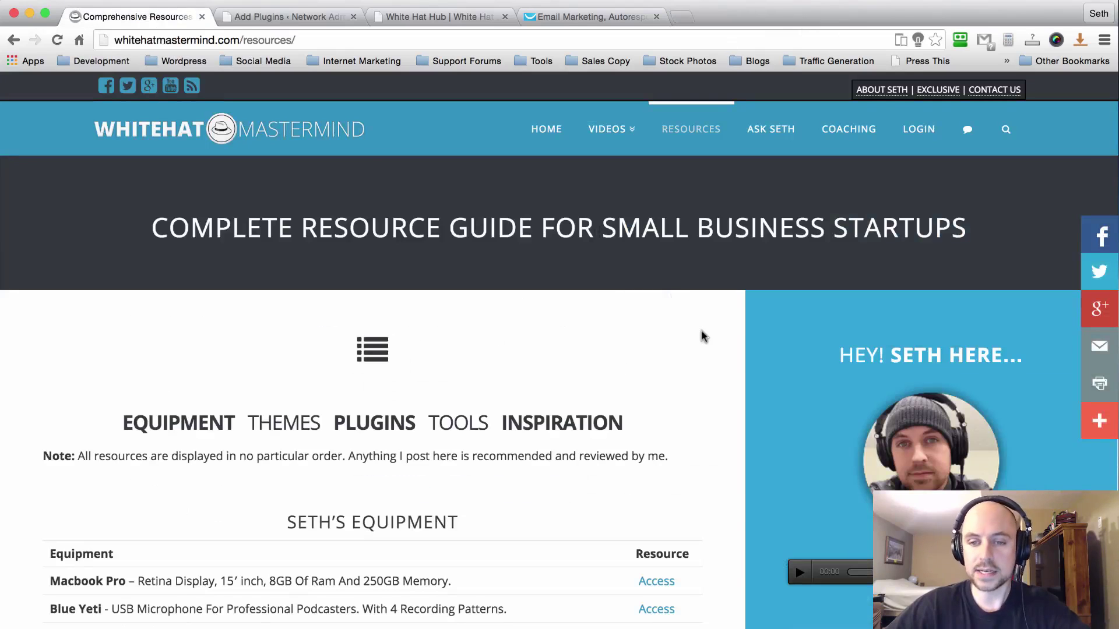
key("super+r")
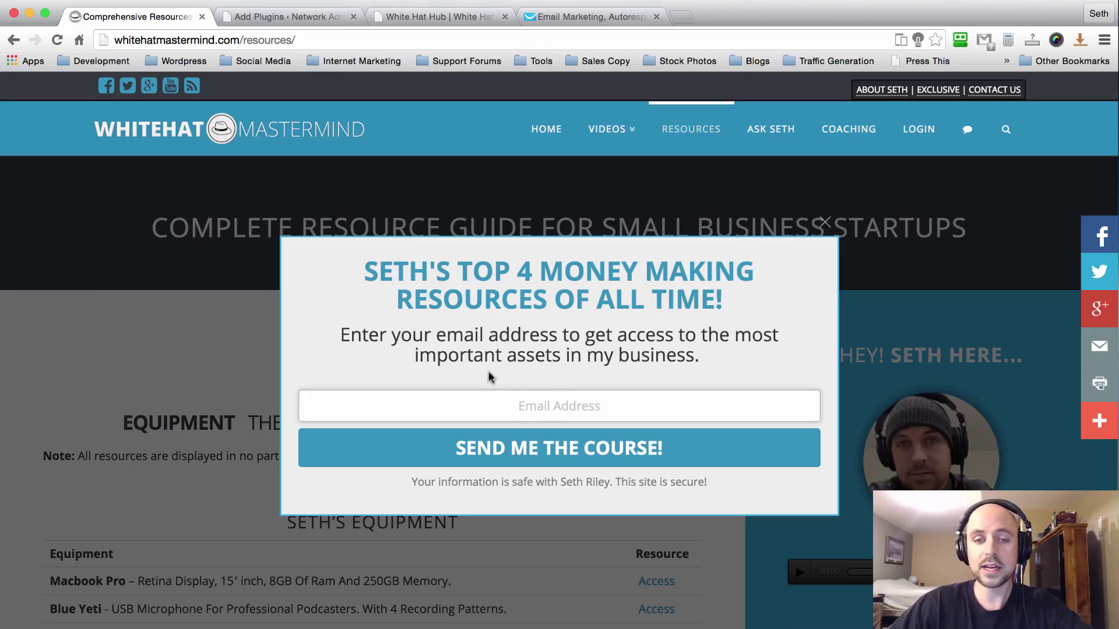
Close the "Seth's Top 4 Money Making Resources" email sign-up popup
left_click(823, 224)
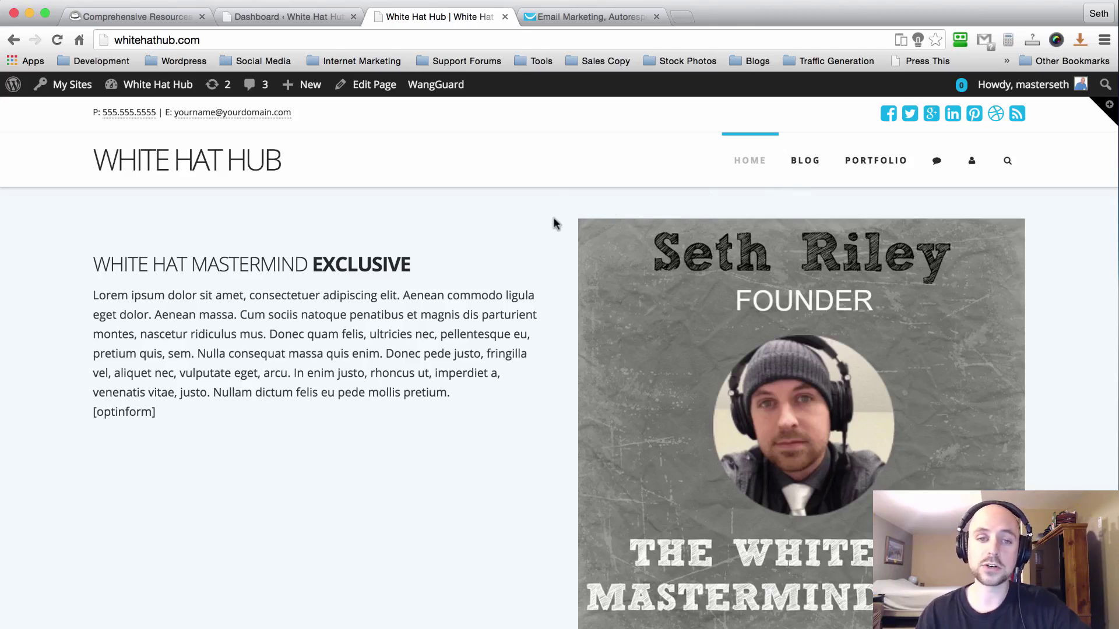
Search for 'optin forms' under Network Admin > Plugins > Add New
left_click(291, 16)
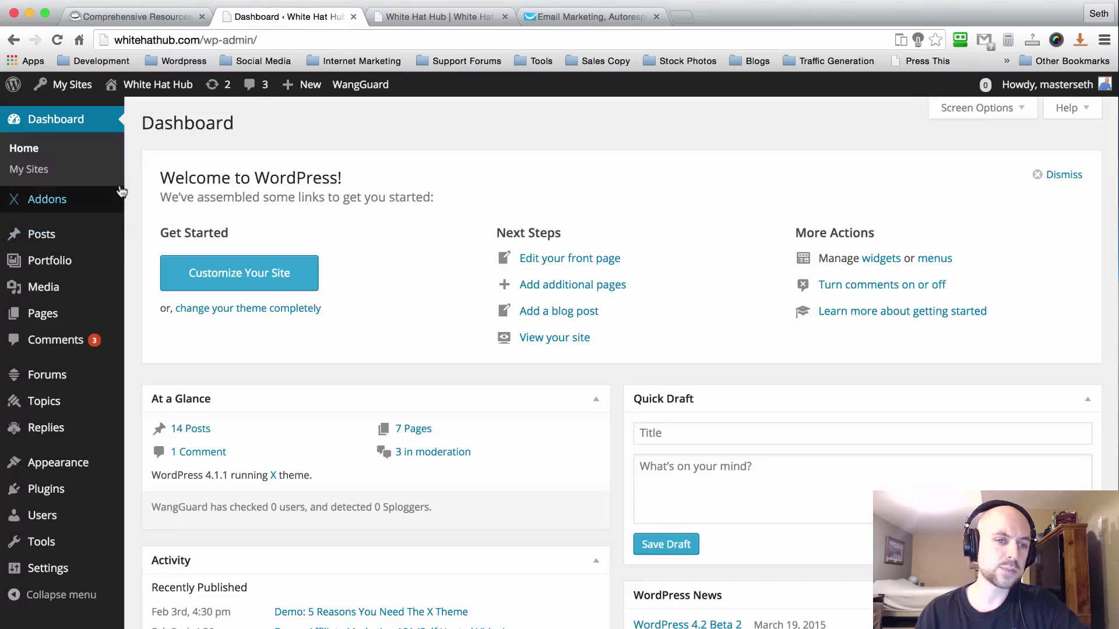
mouse_move(77, 89)
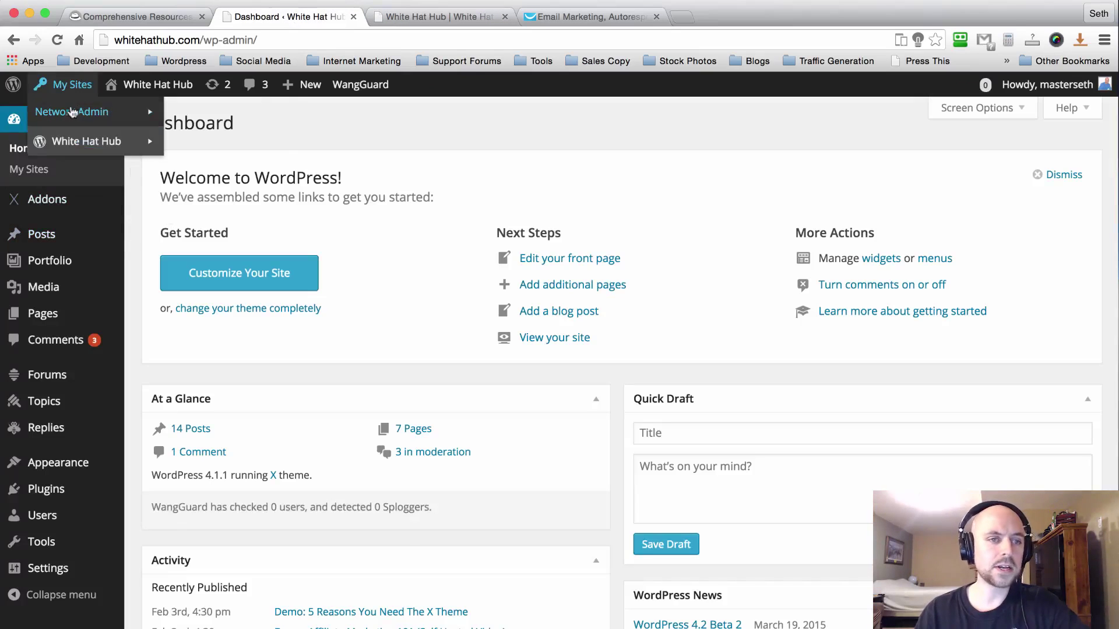
mouse_move(72, 112)
left_click(187, 189)
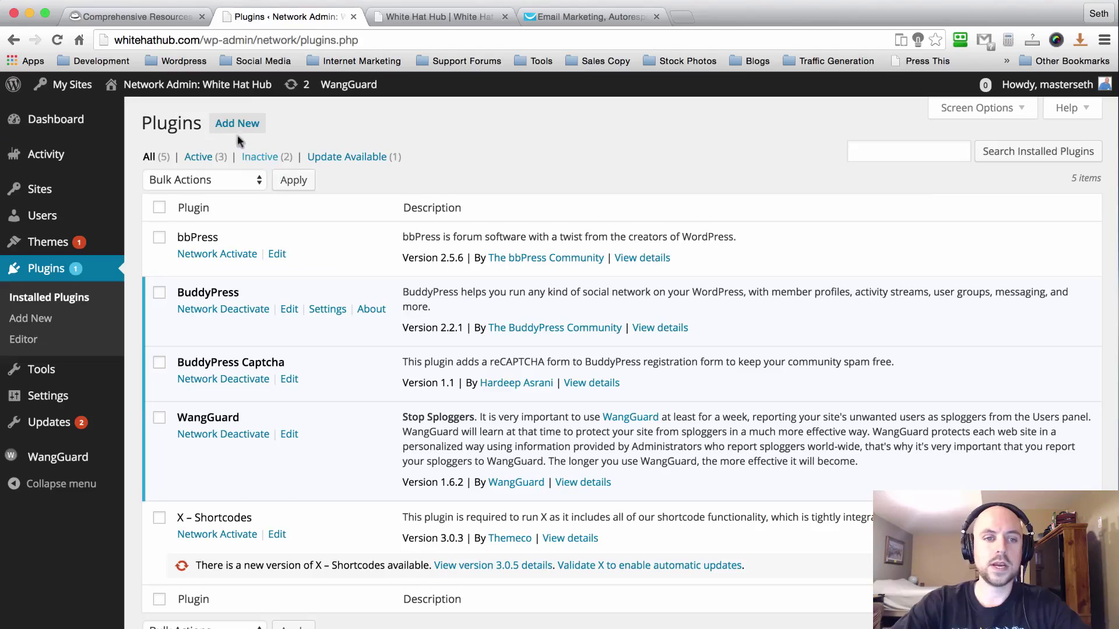
left_click(234, 127)
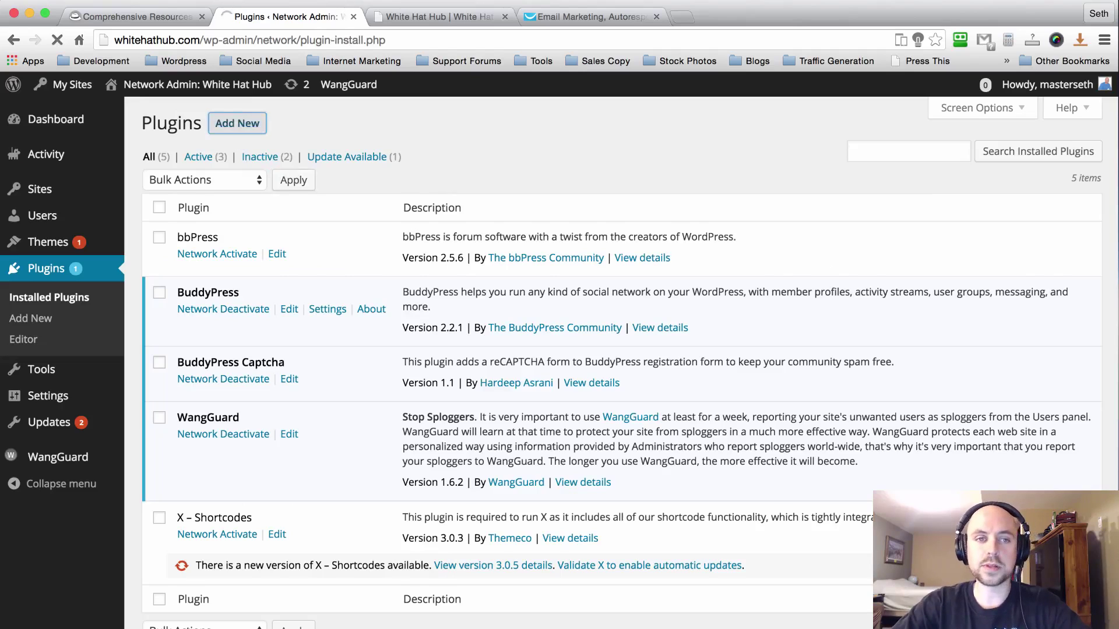
left_click(919, 174)
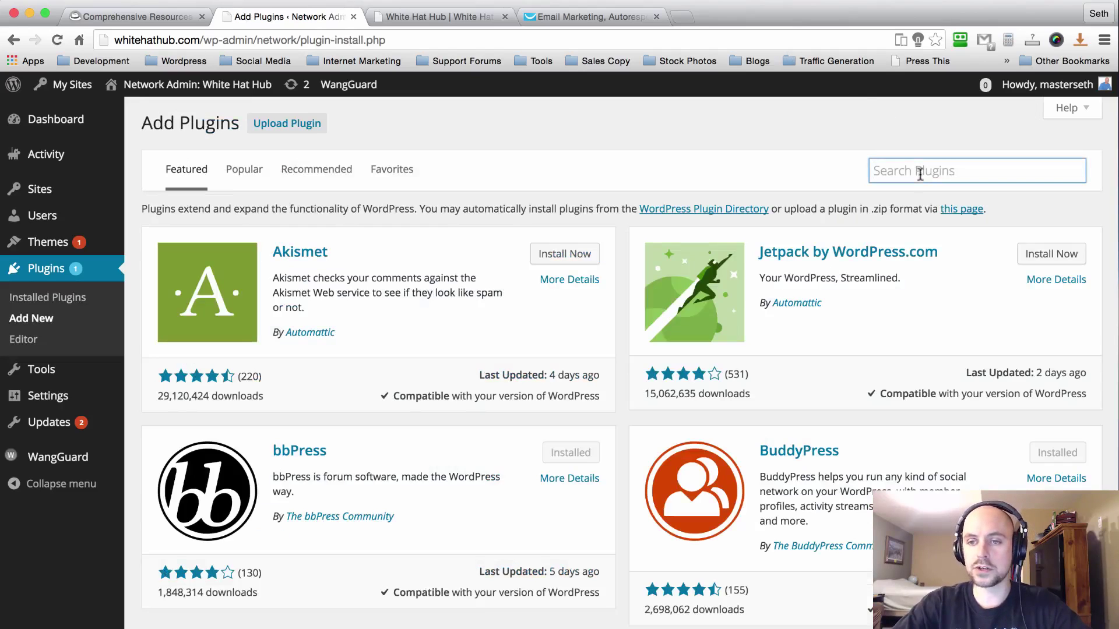
type("optin forms")
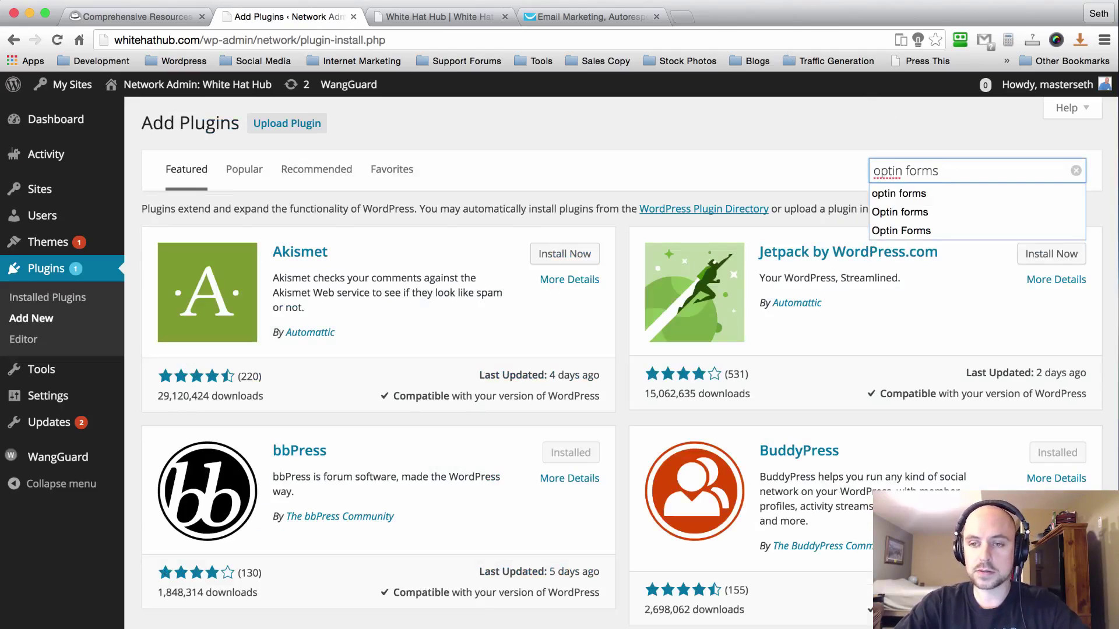
key("Return")
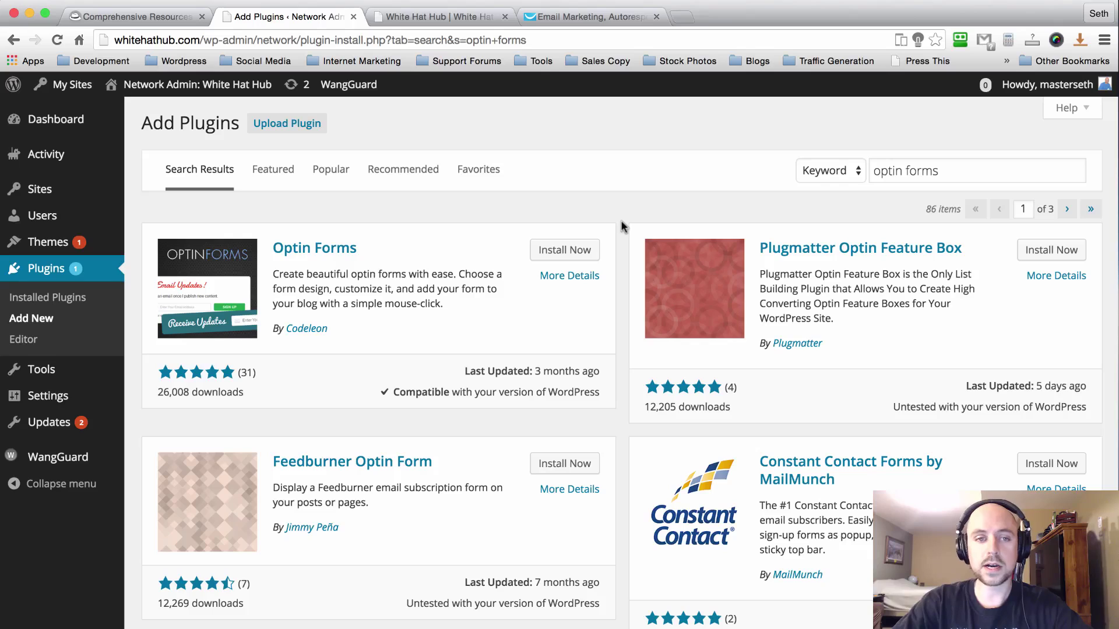
Install and activate the Optin Forms plugin and bring up its settings
left_click(570, 249)
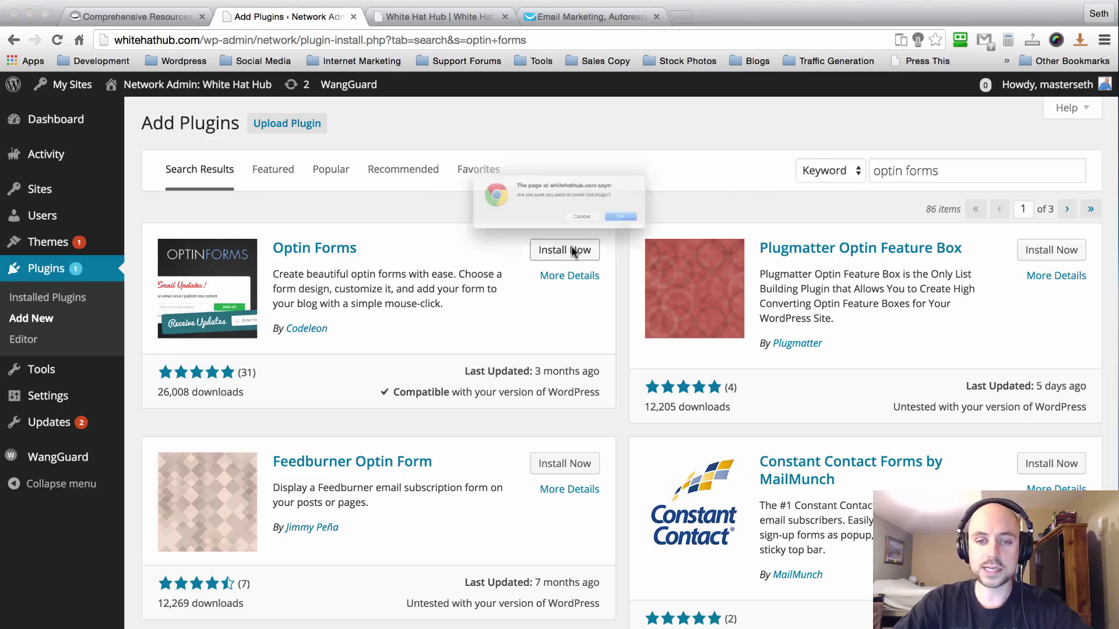
left_click(676, 233)
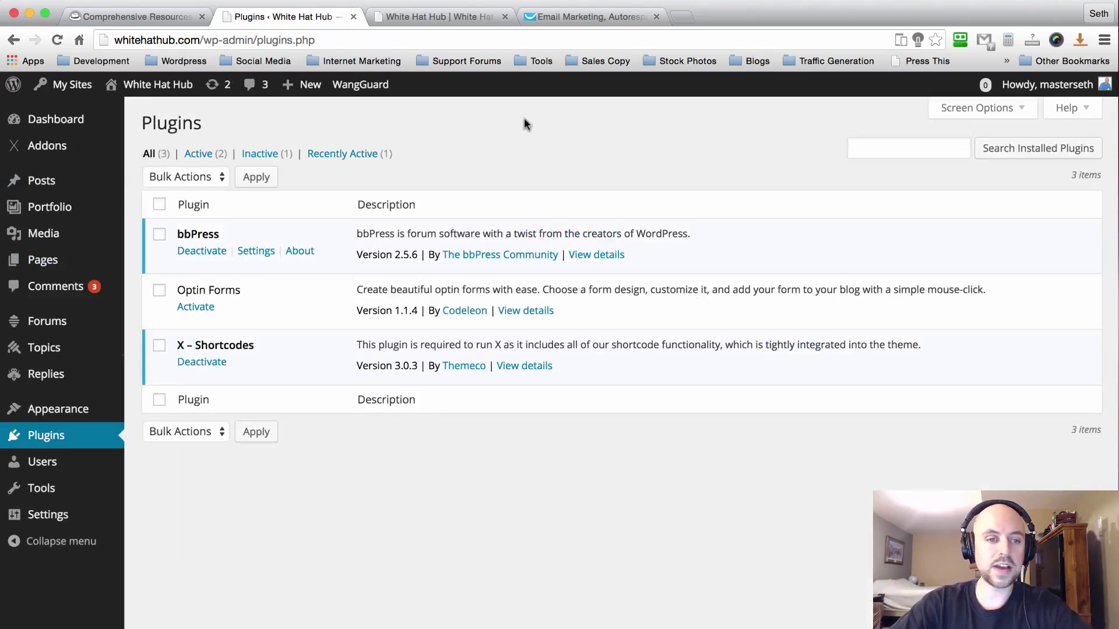
left_click(185, 309)
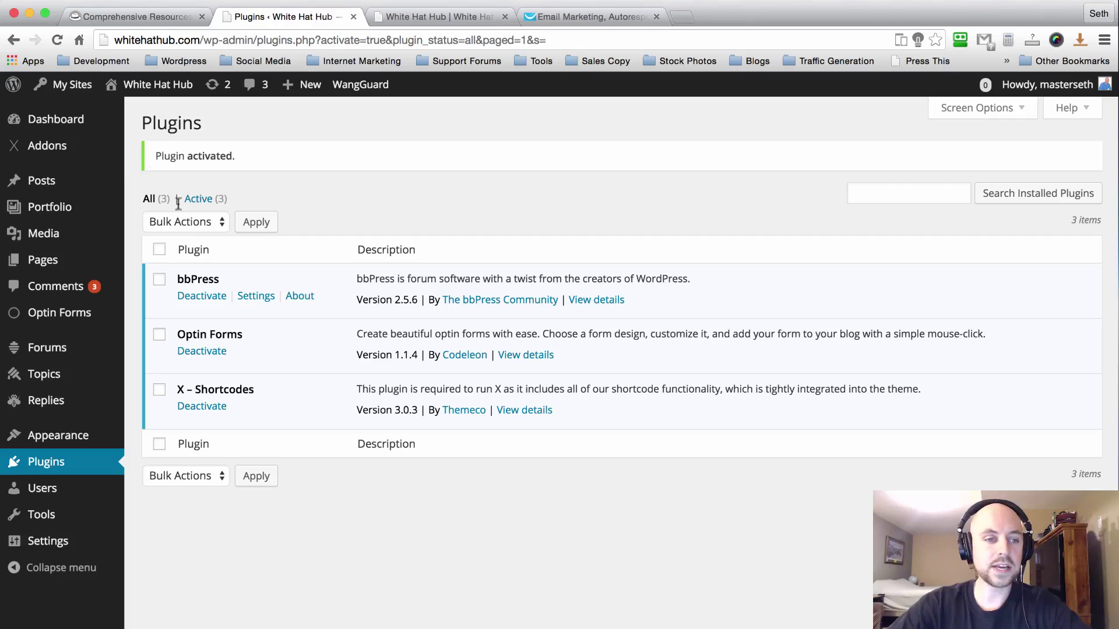
left_click(61, 317)
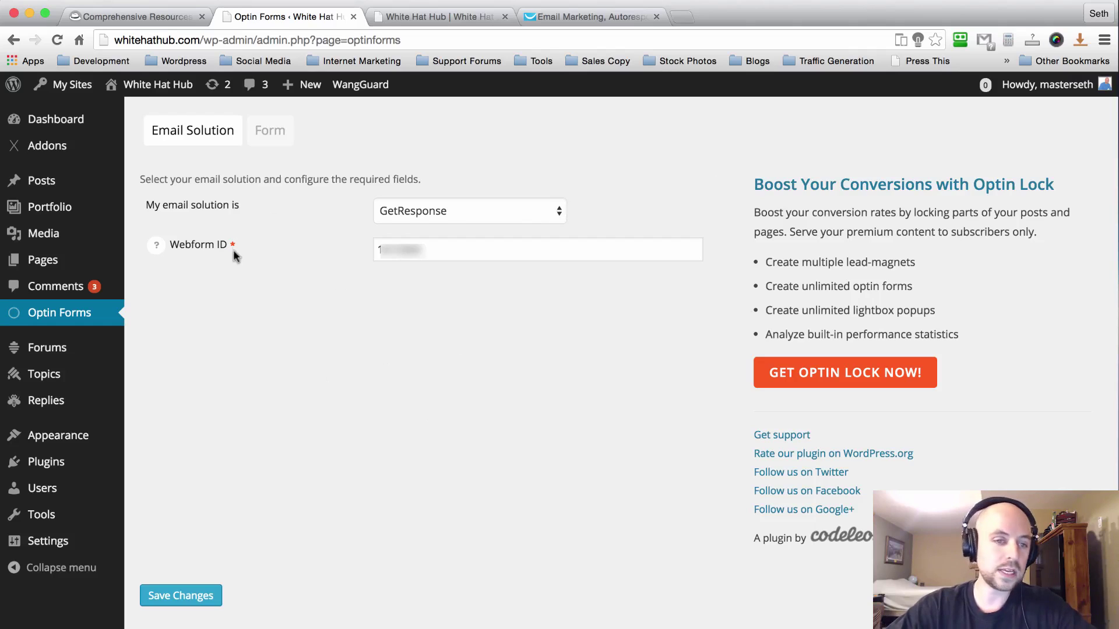
In GetResponse, select campaign whm_blog and view the White Hat Mastermind Blog form's embed code
left_click(598, 15)
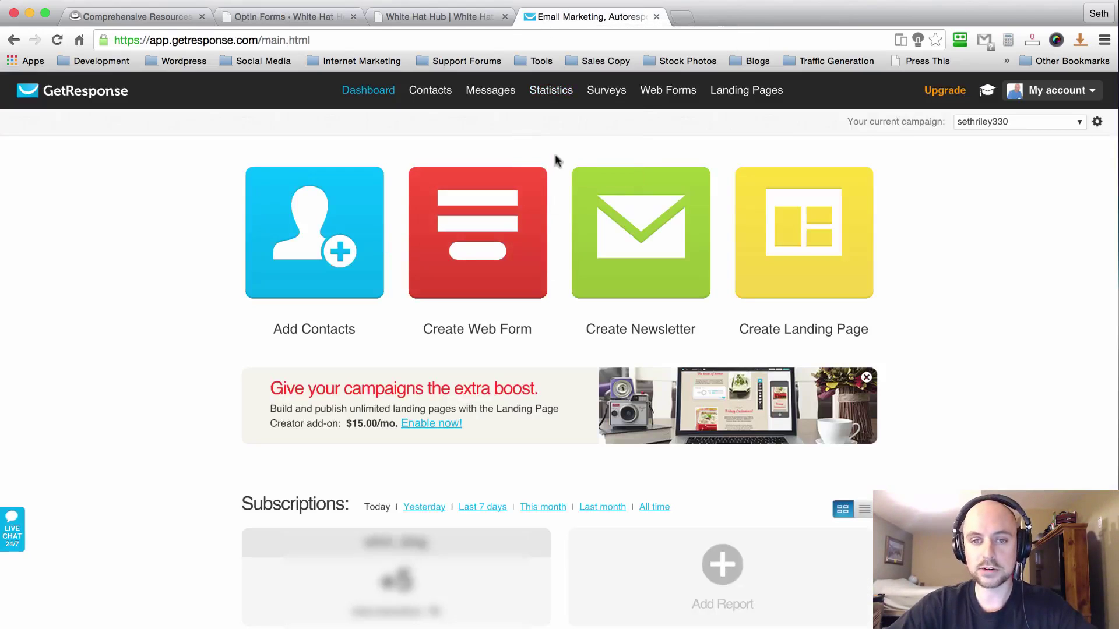
left_click(1019, 121)
left_click(990, 140)
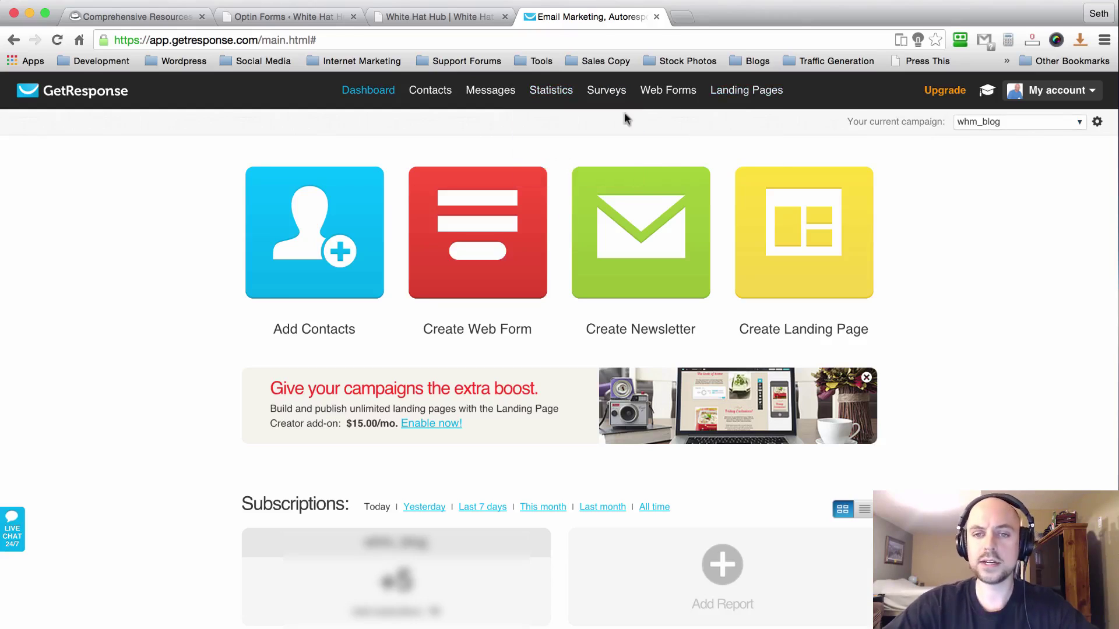
mouse_move(659, 90)
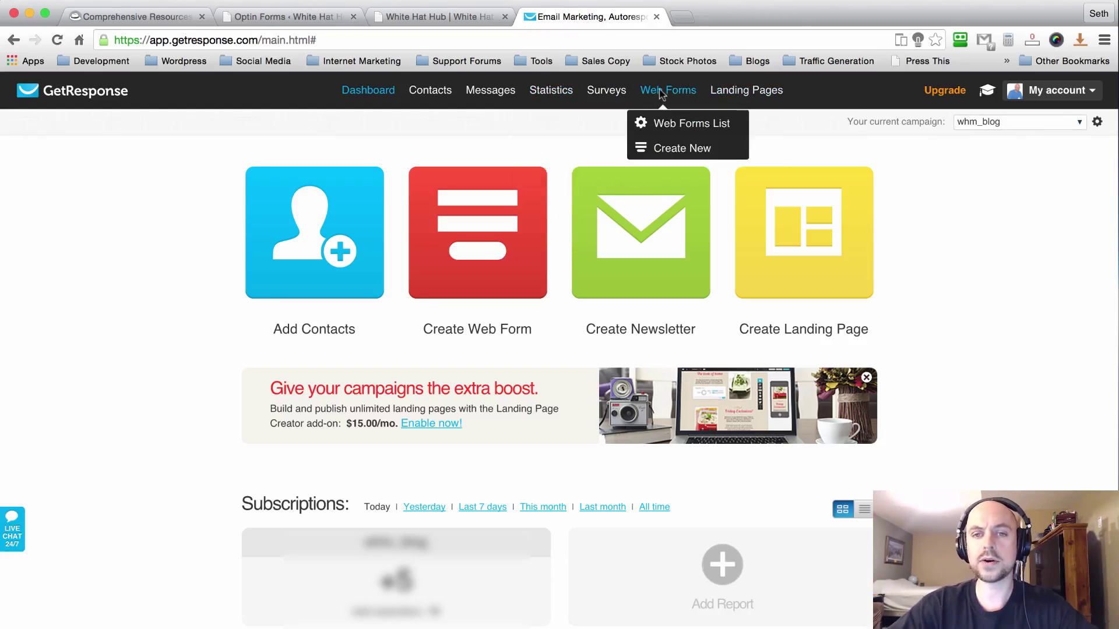
left_click(674, 123)
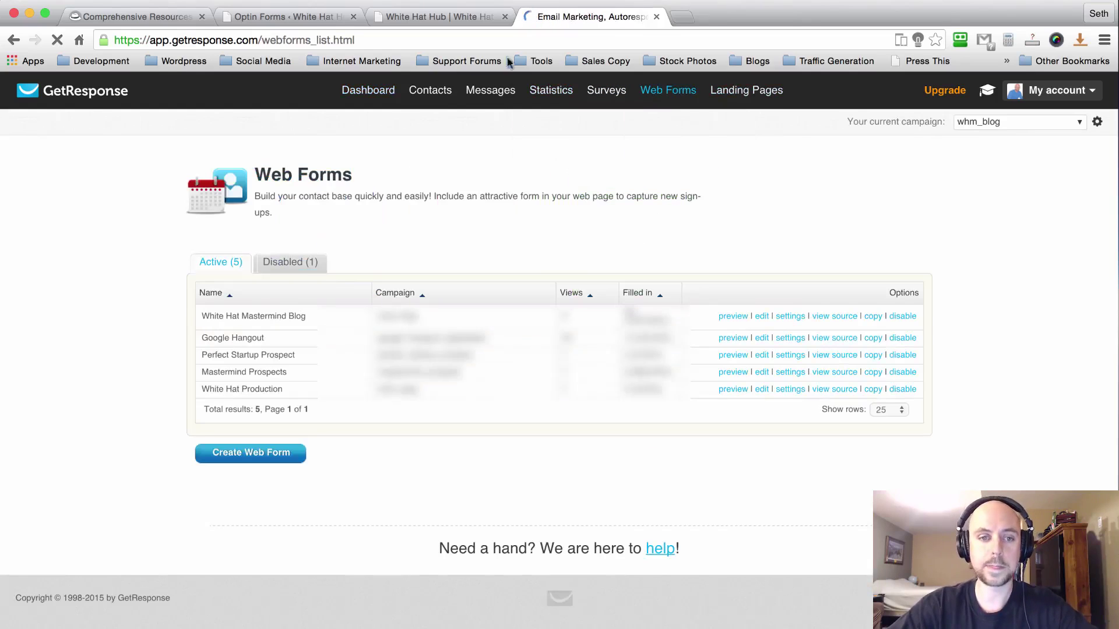
left_click(823, 320)
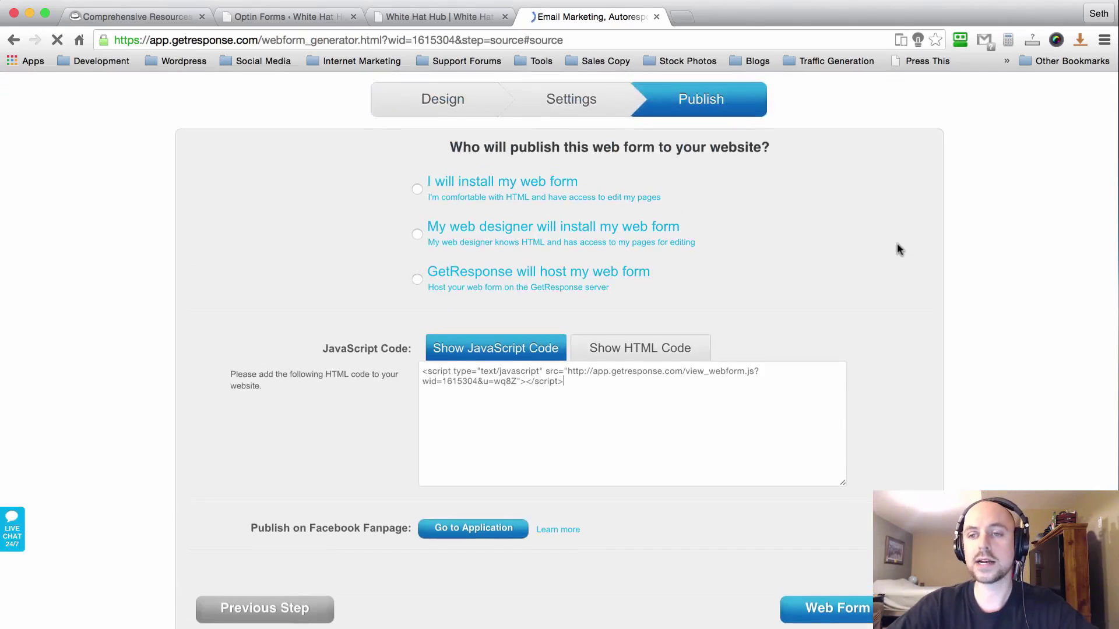
Select the web form ID 1615304 in the embed code, then return to WordPress
scroll(953, 223, "up", 3)
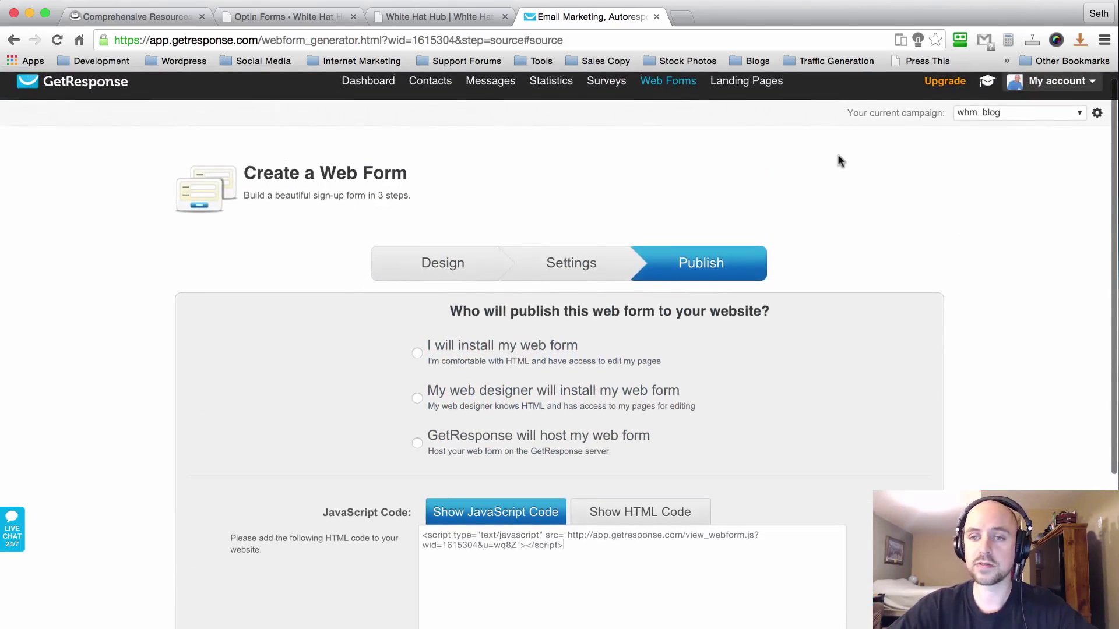
scroll(987, 274, "down", 1)
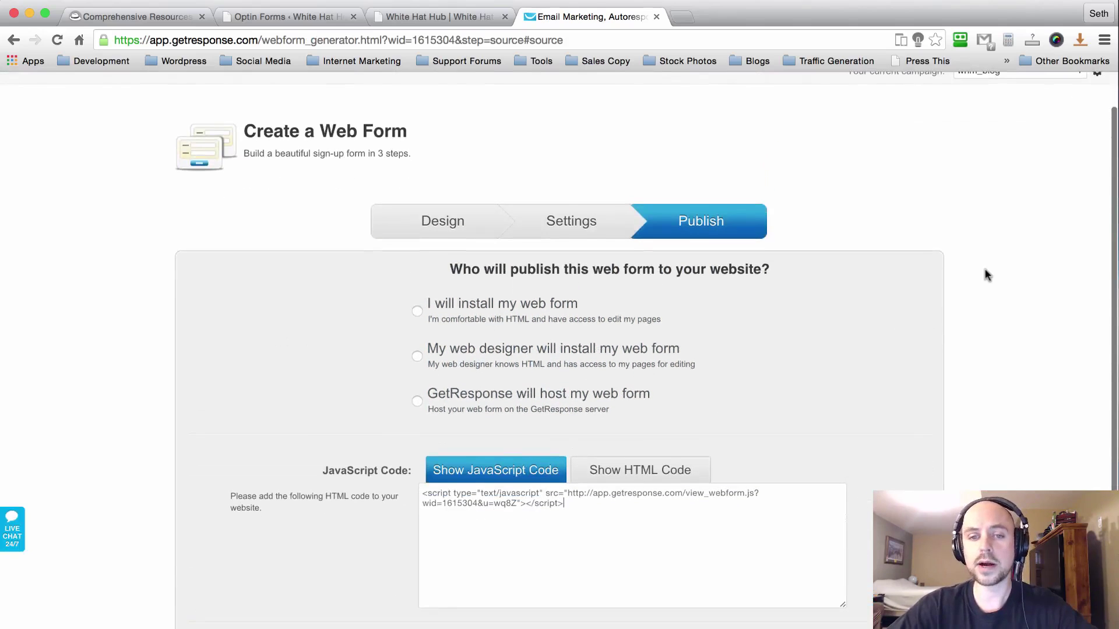
scroll(984, 274, "up", 1)
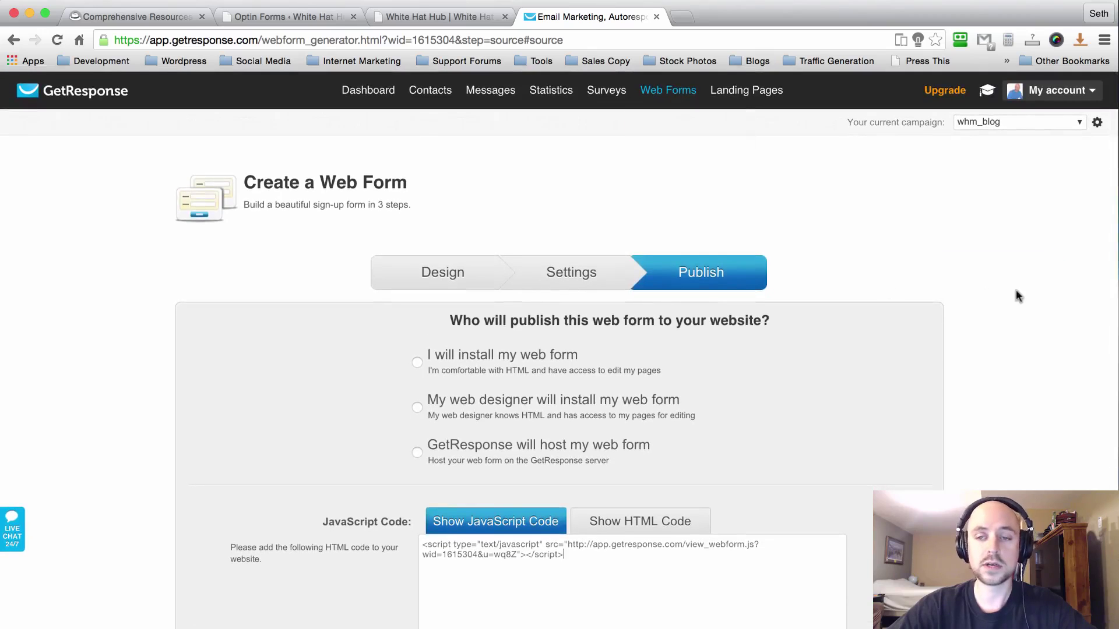
scroll(1017, 296, "down", 2)
scroll(1016, 295, "down", 2)
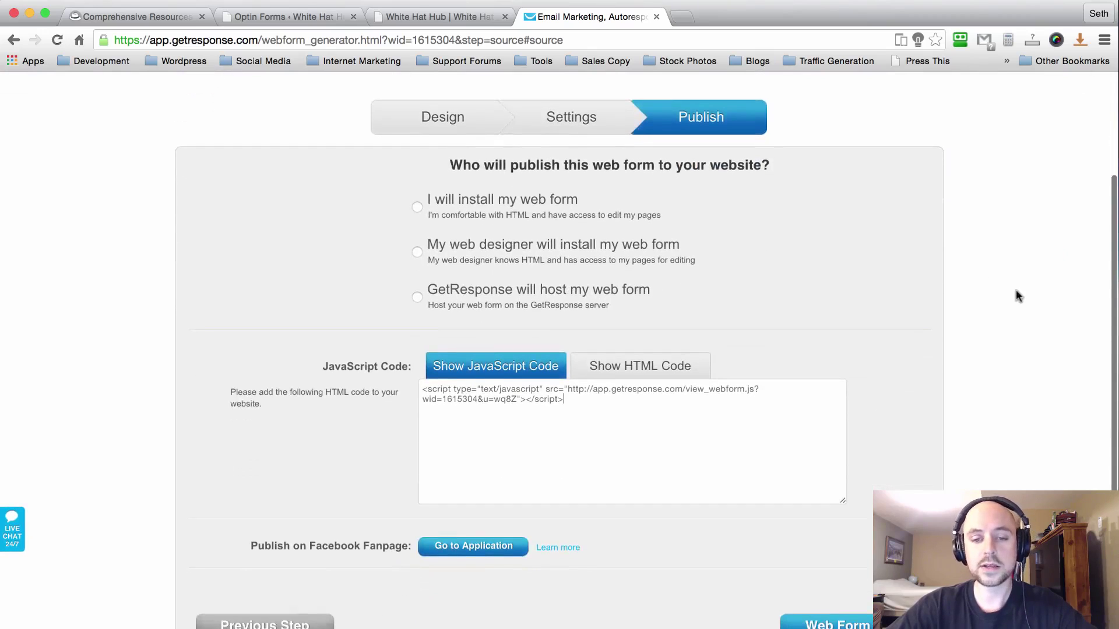
double_click(459, 400)
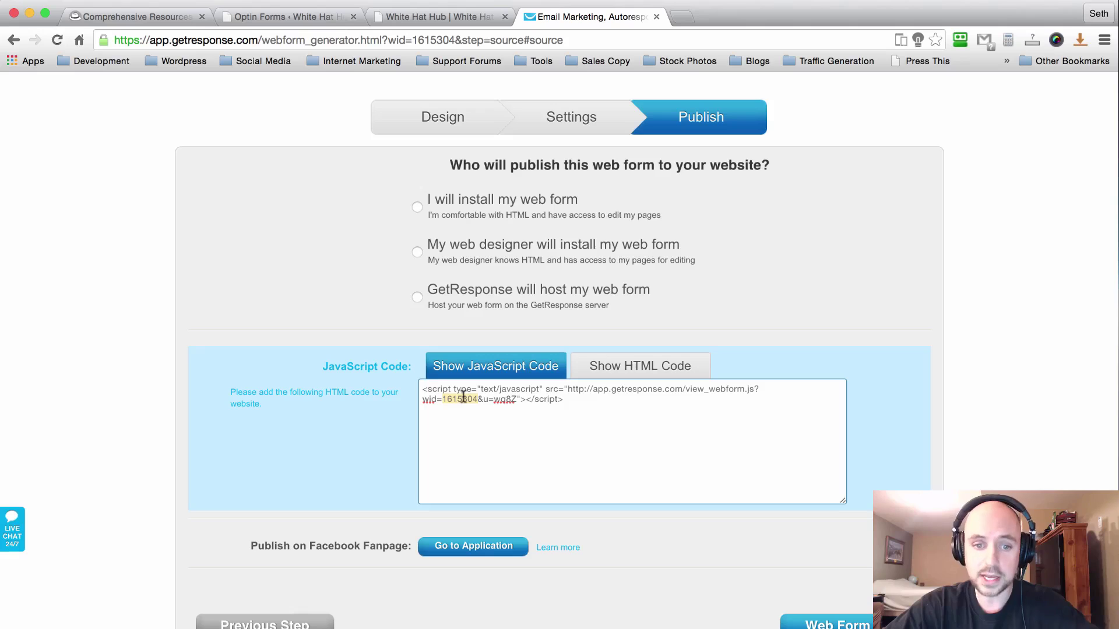
left_click(89, 335)
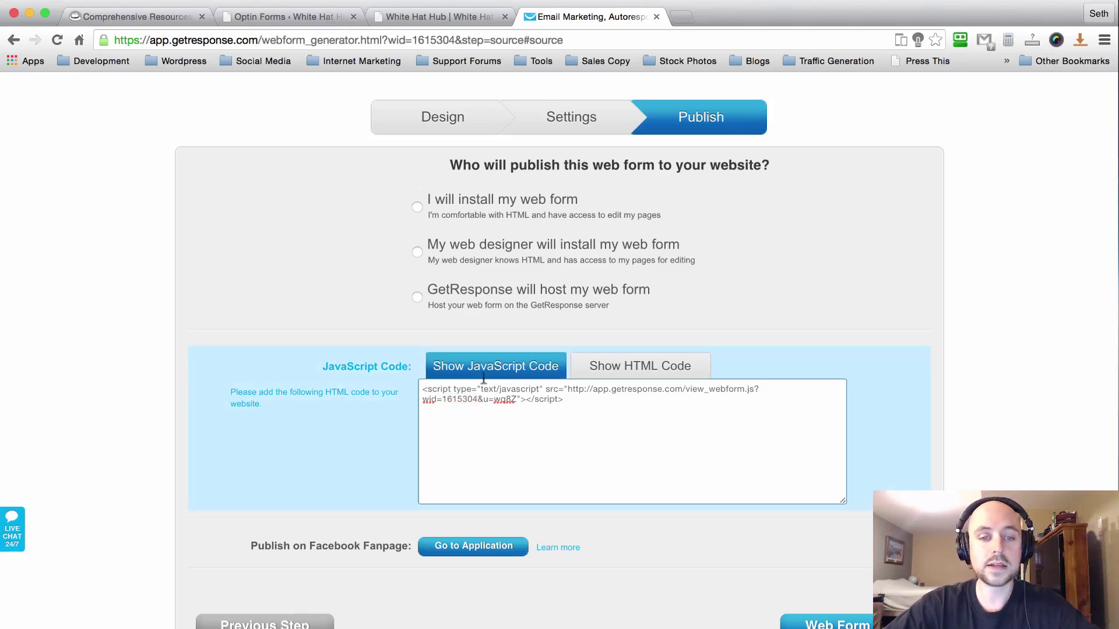
double_click(458, 399)
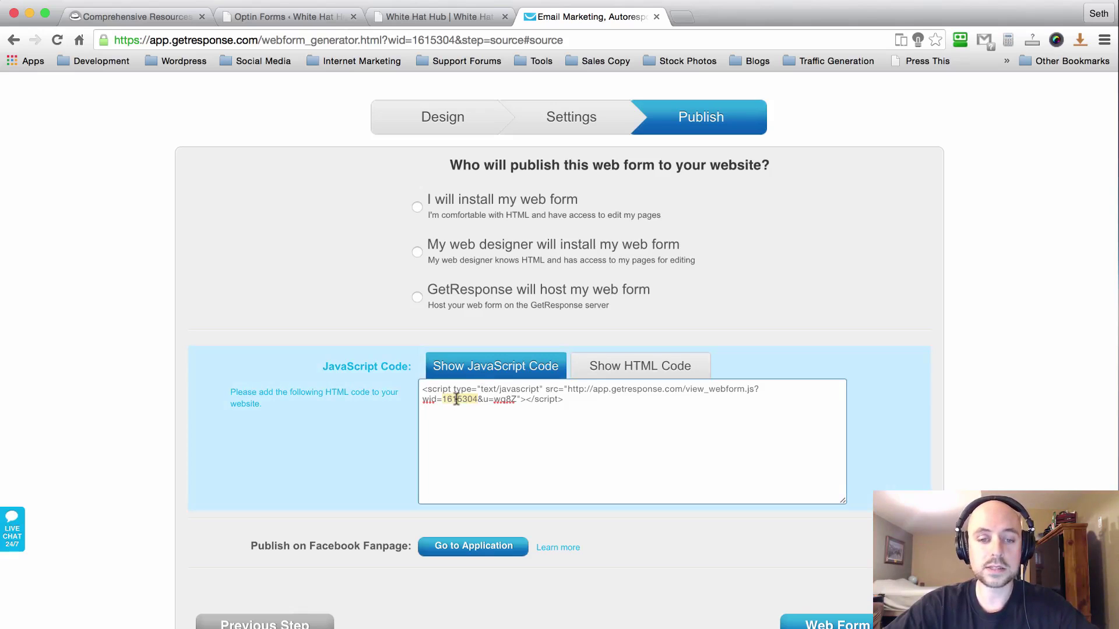
left_click(96, 240)
left_click(291, 15)
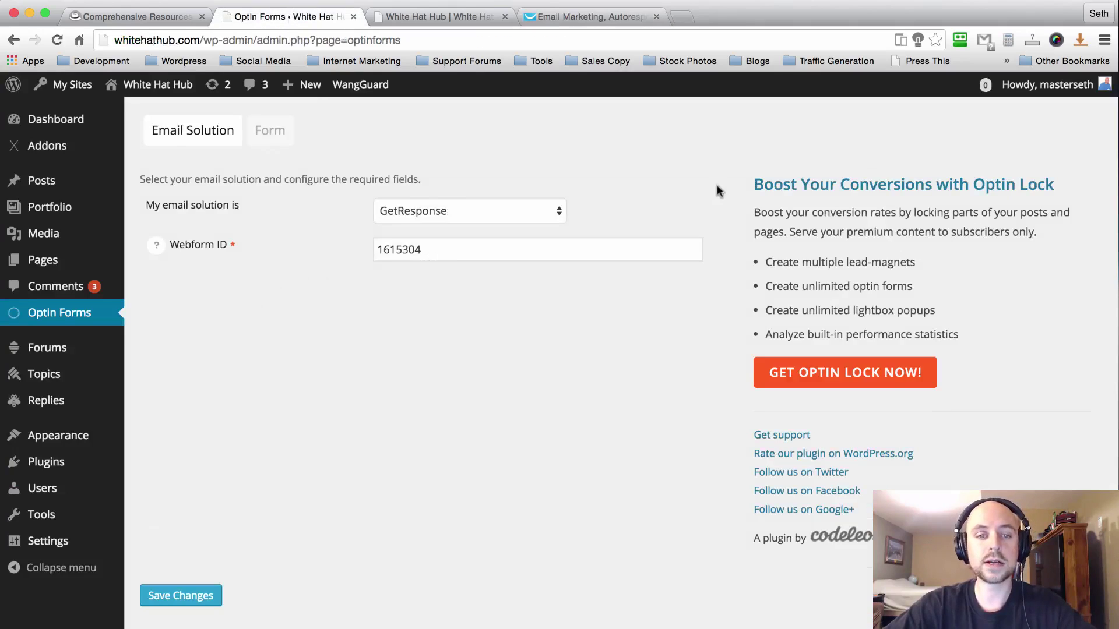
Save the Optin Forms settings with Webform ID 1615304 and go to the Form tab
double_click(417, 251)
left_click(227, 312)
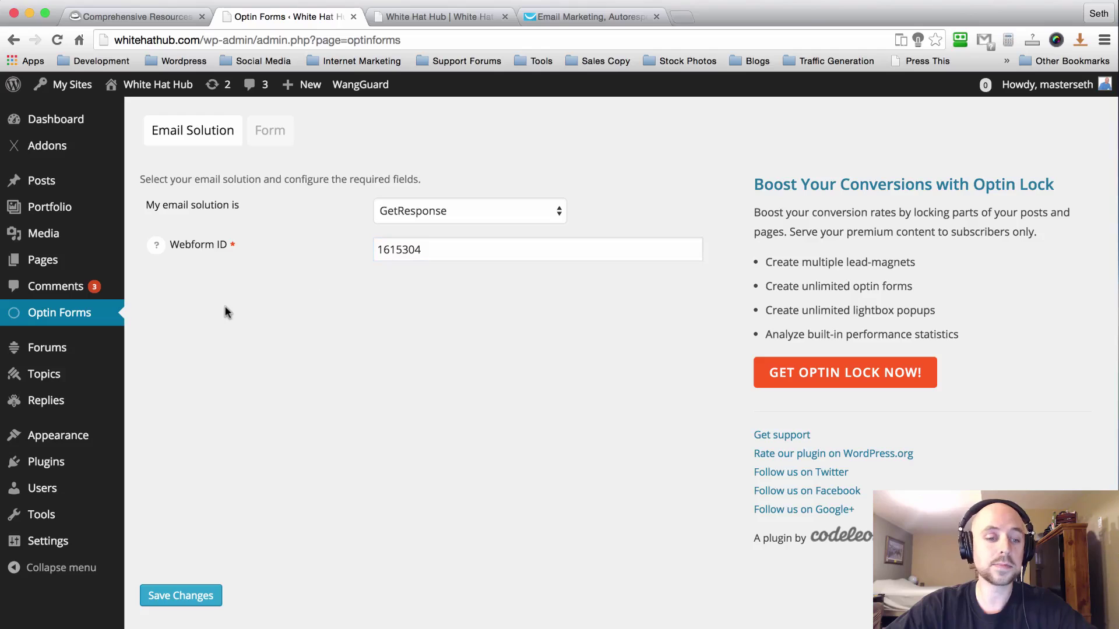
left_click(182, 599)
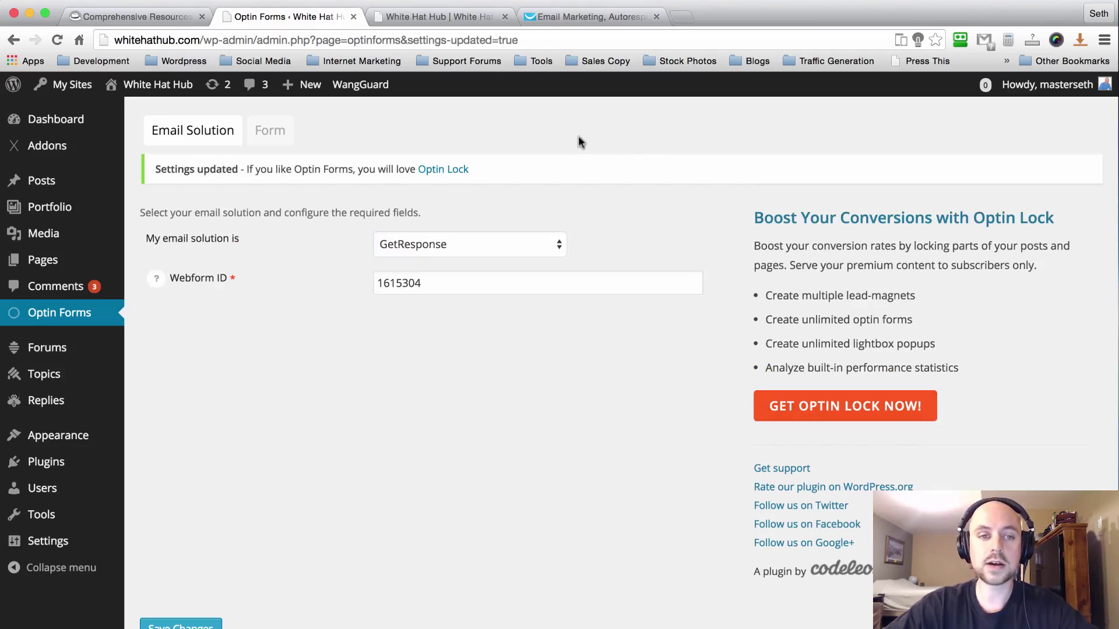
left_click(264, 132)
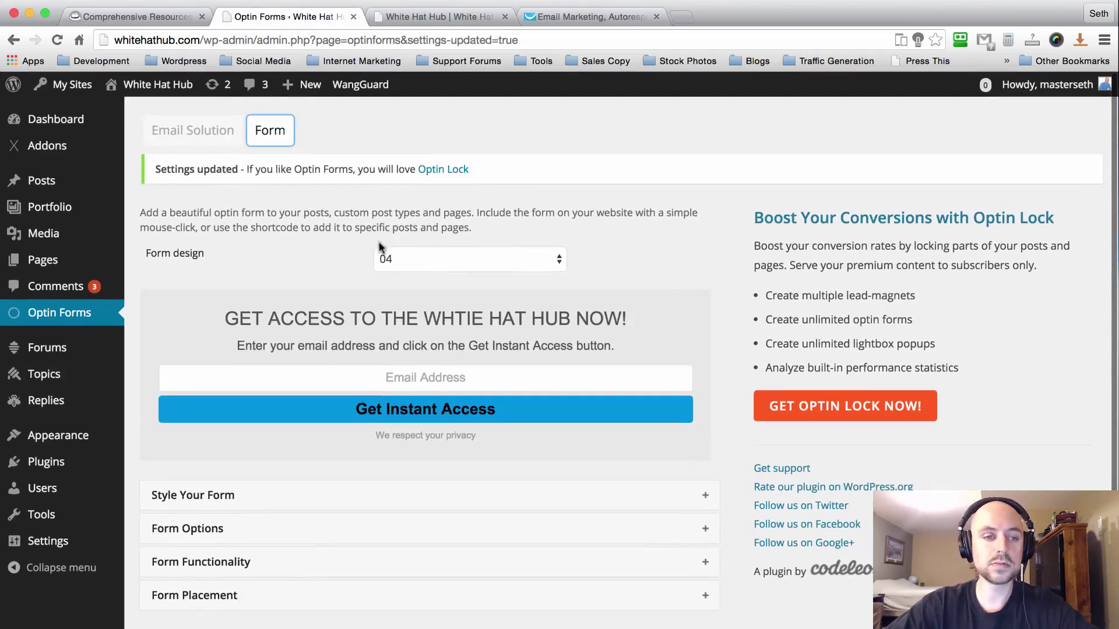
Preview form designs 01 through 05, ending on the Join Our Newsletter design 05
left_click(554, 259)
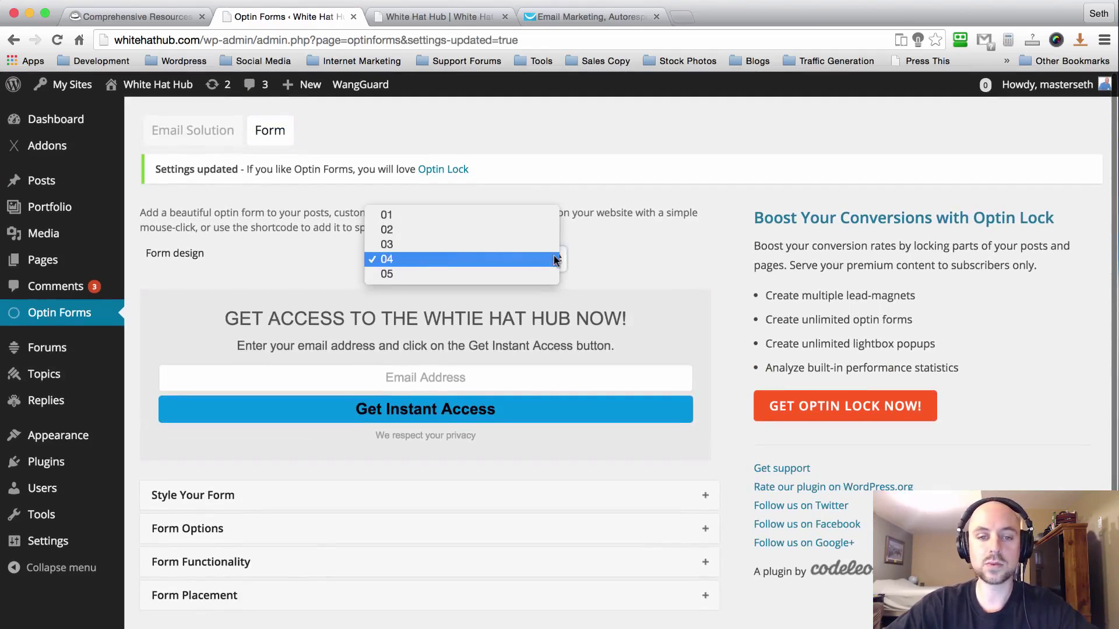
left_click(533, 217)
scroll(722, 140, "down", 1)
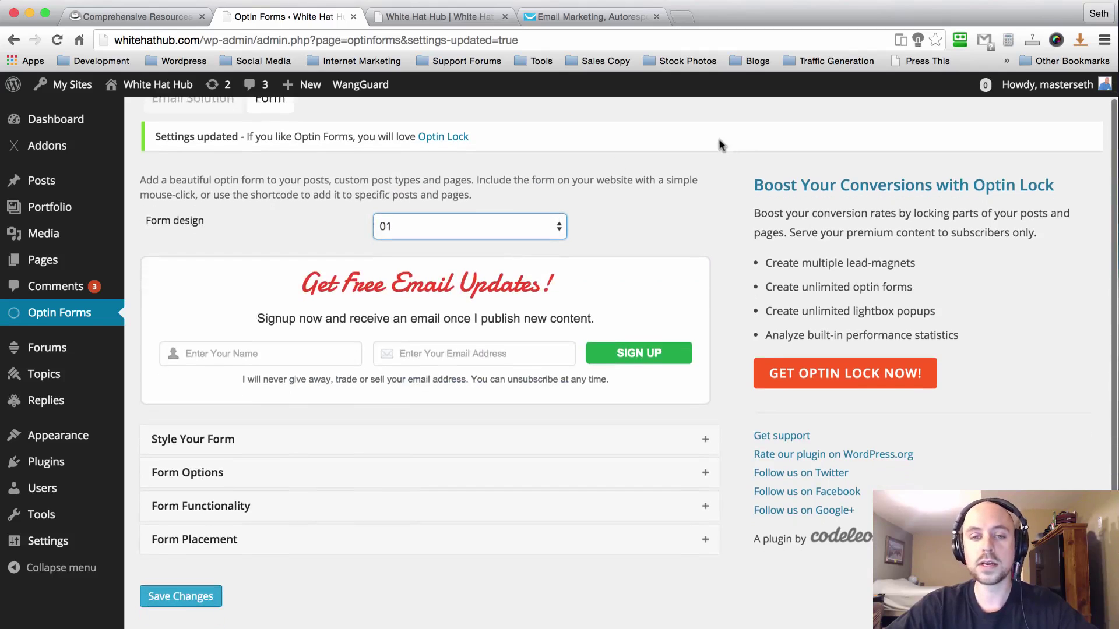
left_click(540, 222)
key("Escape")
key("Down")
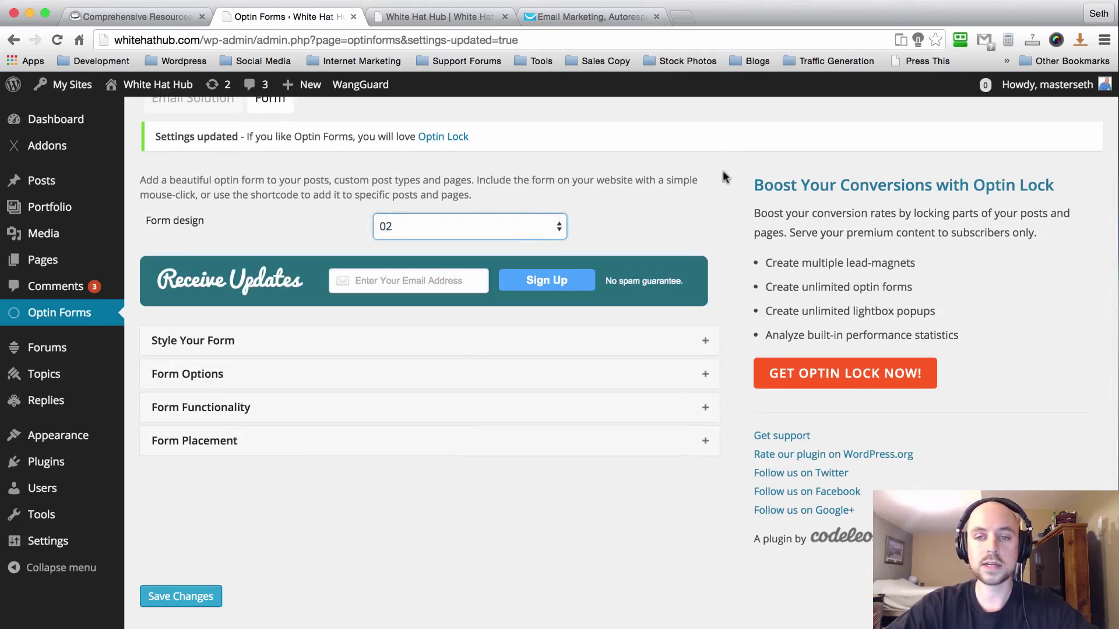
left_click(556, 229)
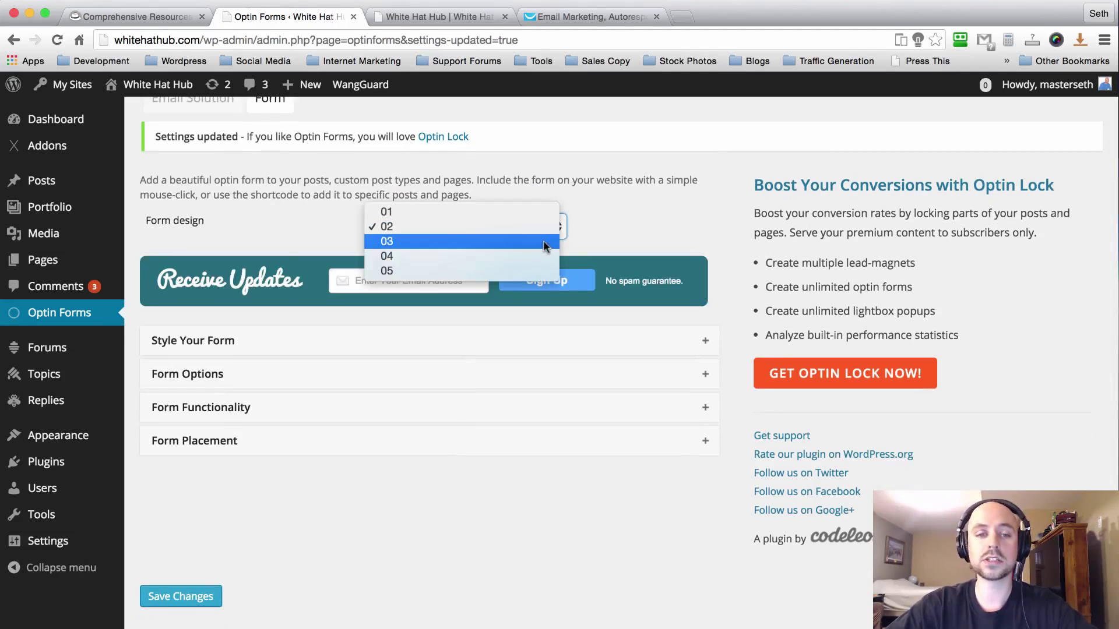
left_click(542, 241)
left_click(560, 228)
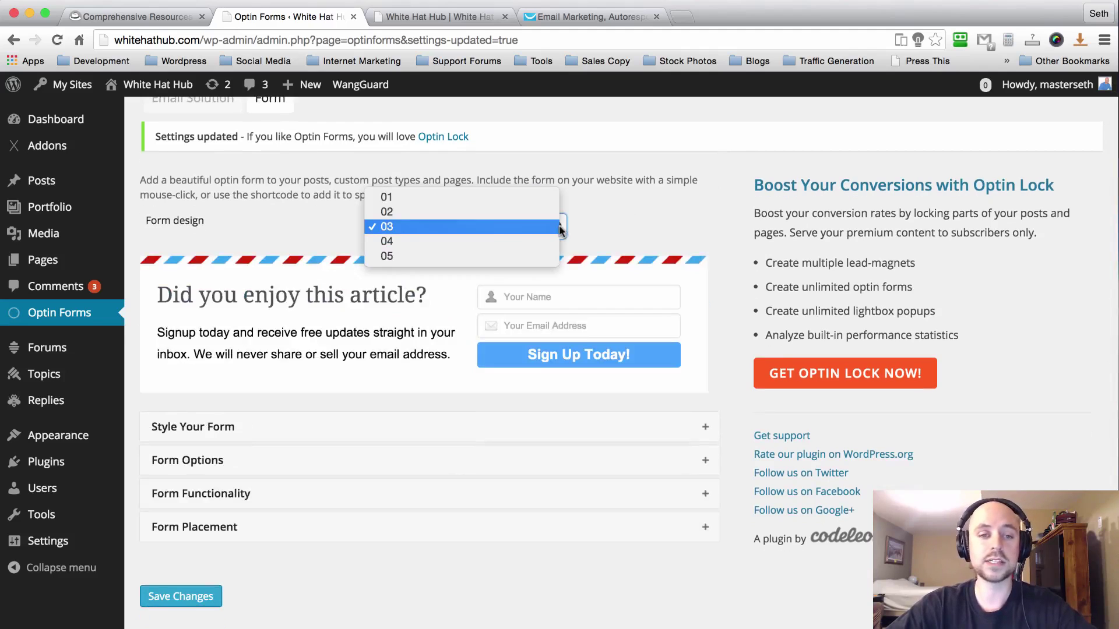
left_click(542, 241)
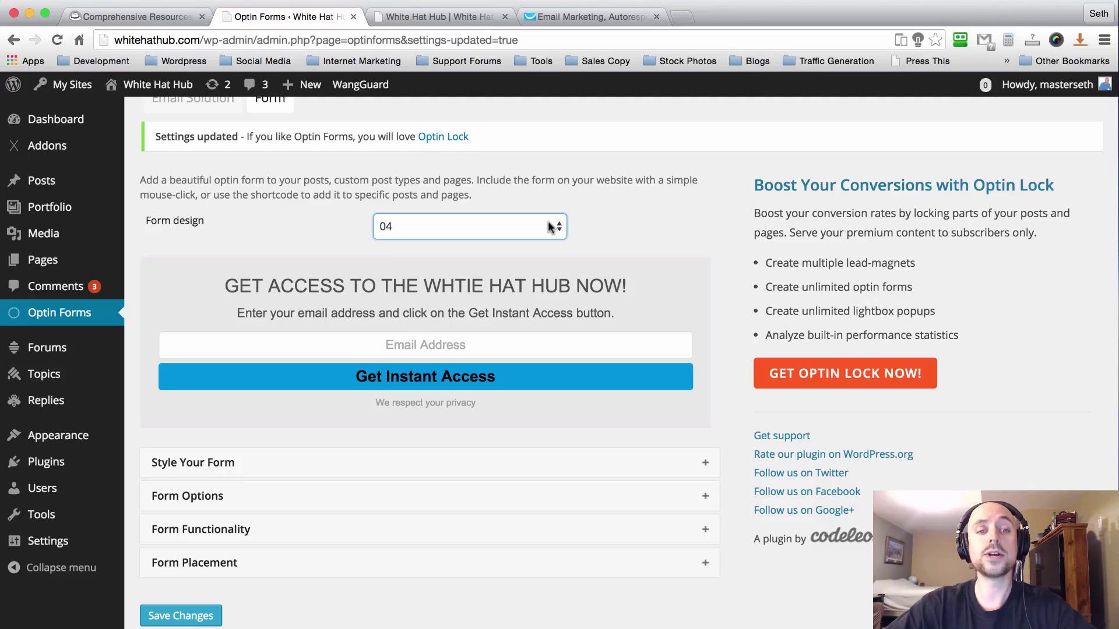
left_click(550, 228)
left_click(540, 236)
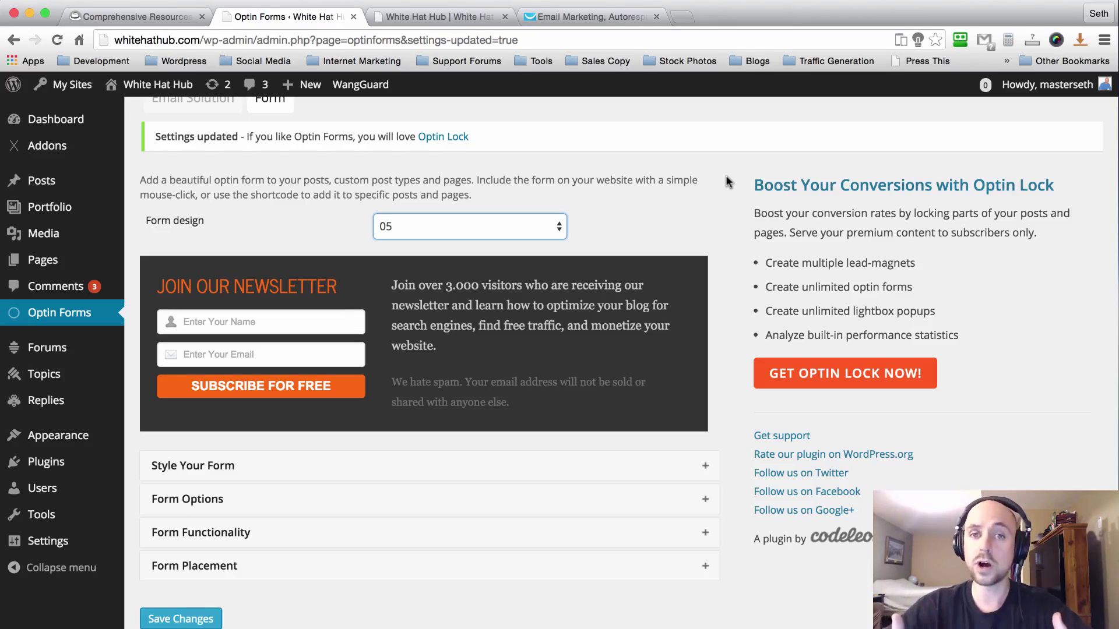
Switch the form design back to 04, the grey Get Instant Access layout
scroll(726, 180, "up", 2)
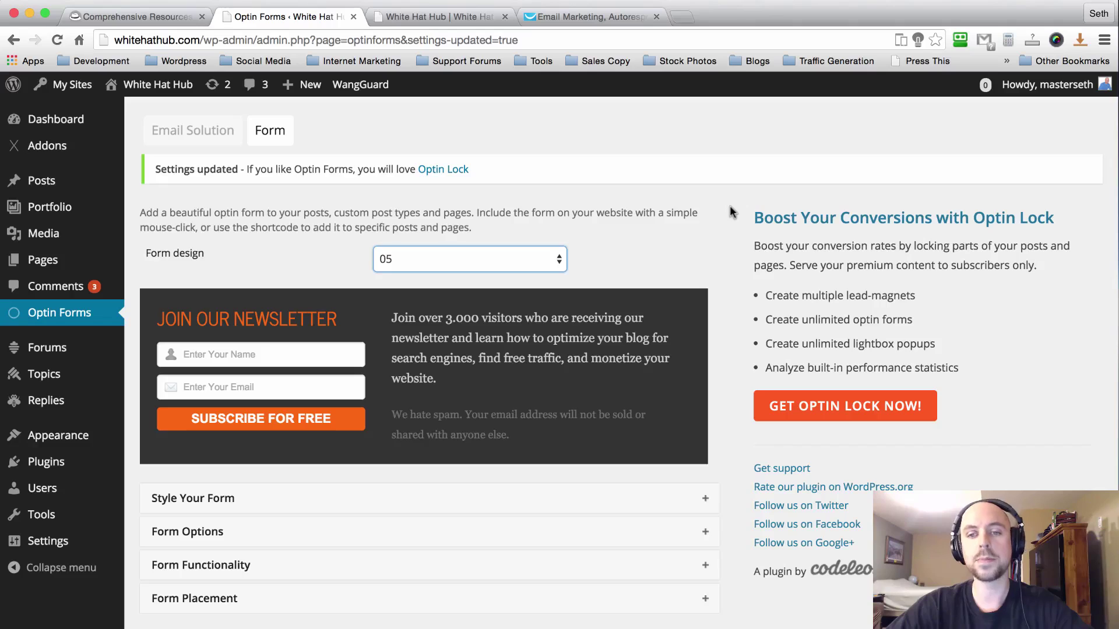
left_click(634, 247)
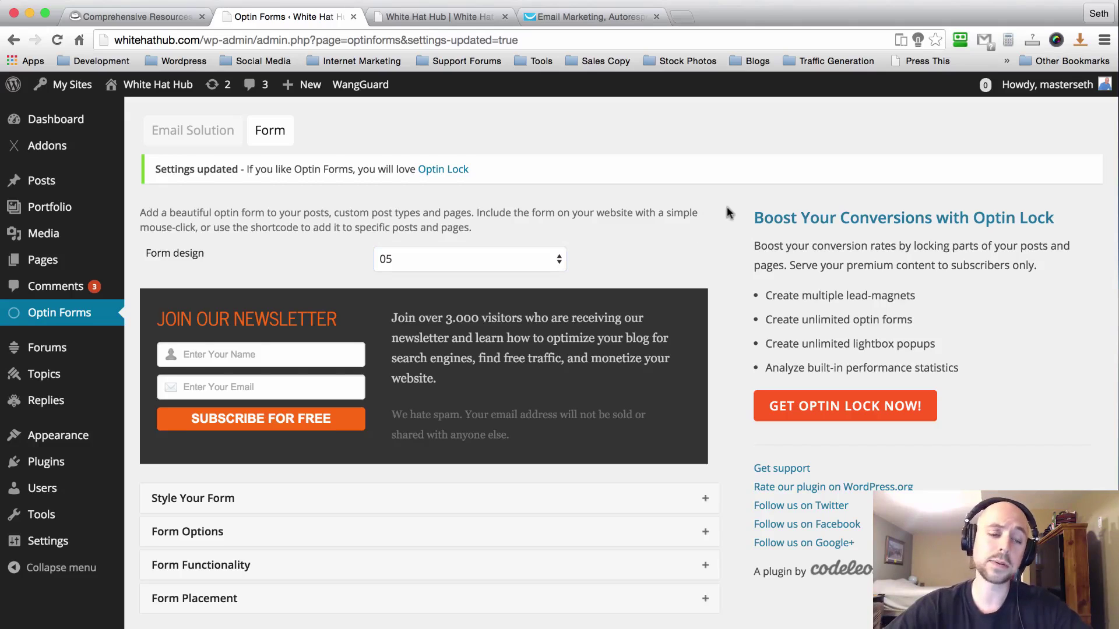
scroll(726, 206, "down", 1)
left_click(548, 240)
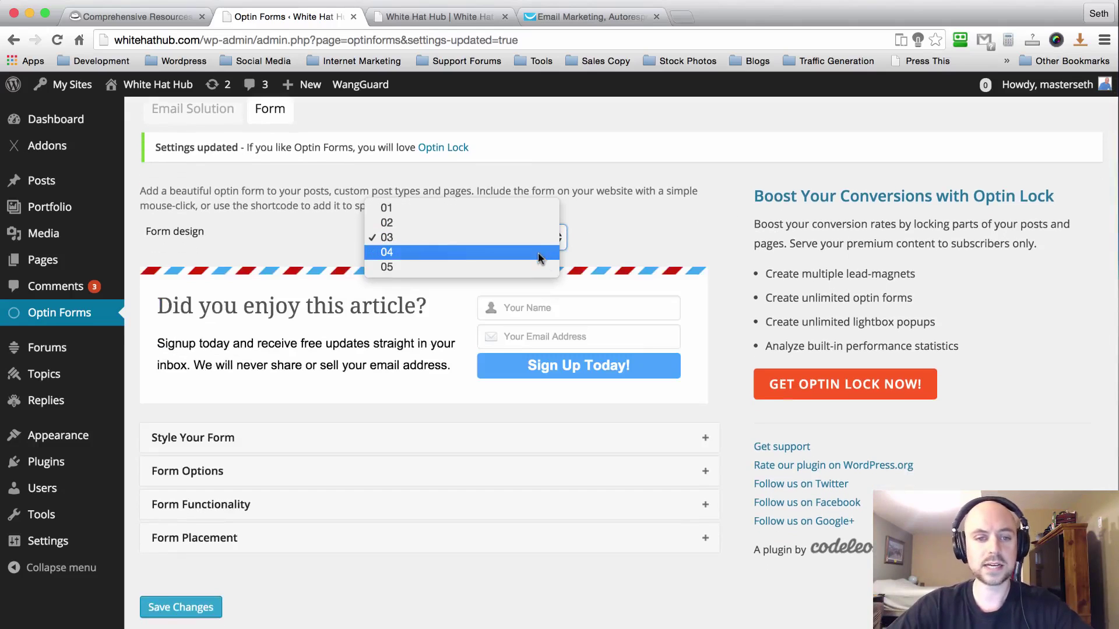
left_click(538, 252)
scroll(732, 197, "down", 2)
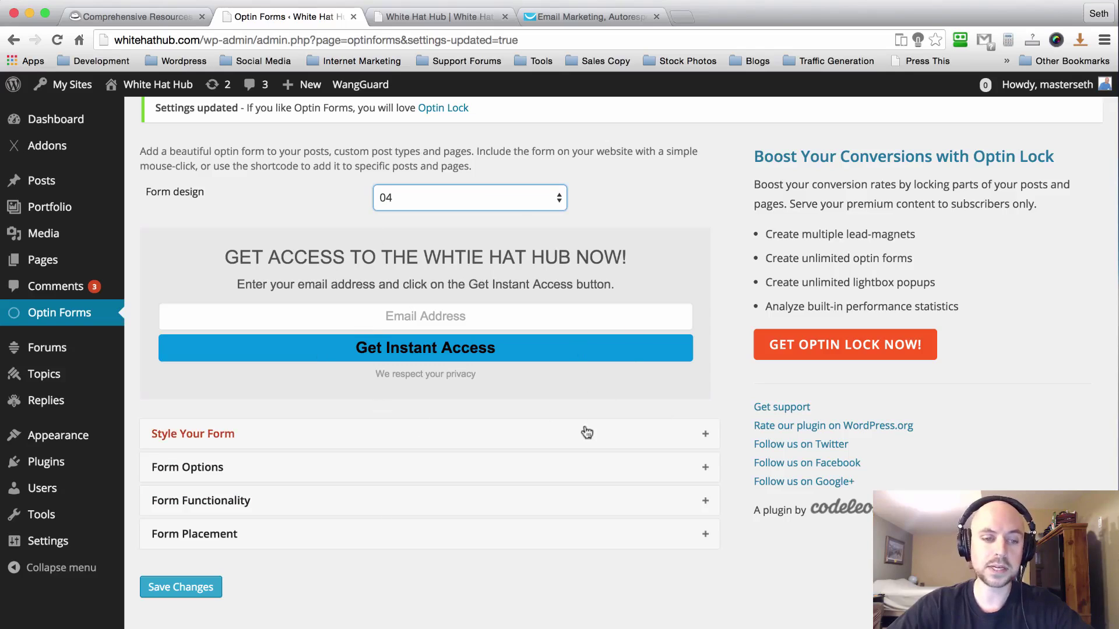
Set the form background colour to light grey #dddddd
left_click(707, 437)
scroll(729, 242, "down", 6)
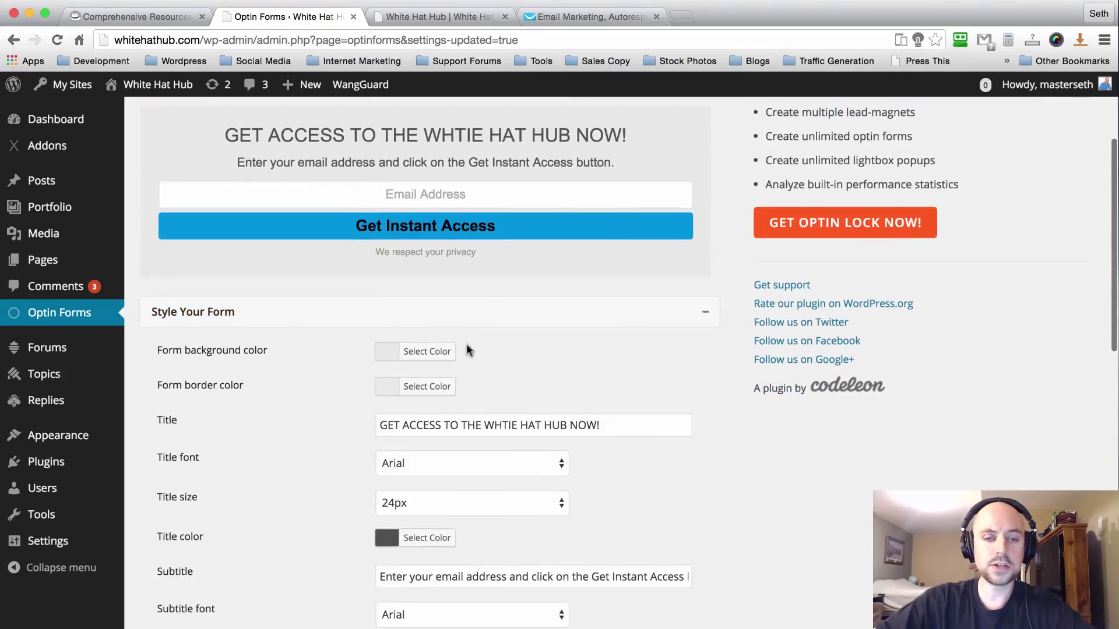
scroll(478, 361, "up", 1)
left_click(419, 366)
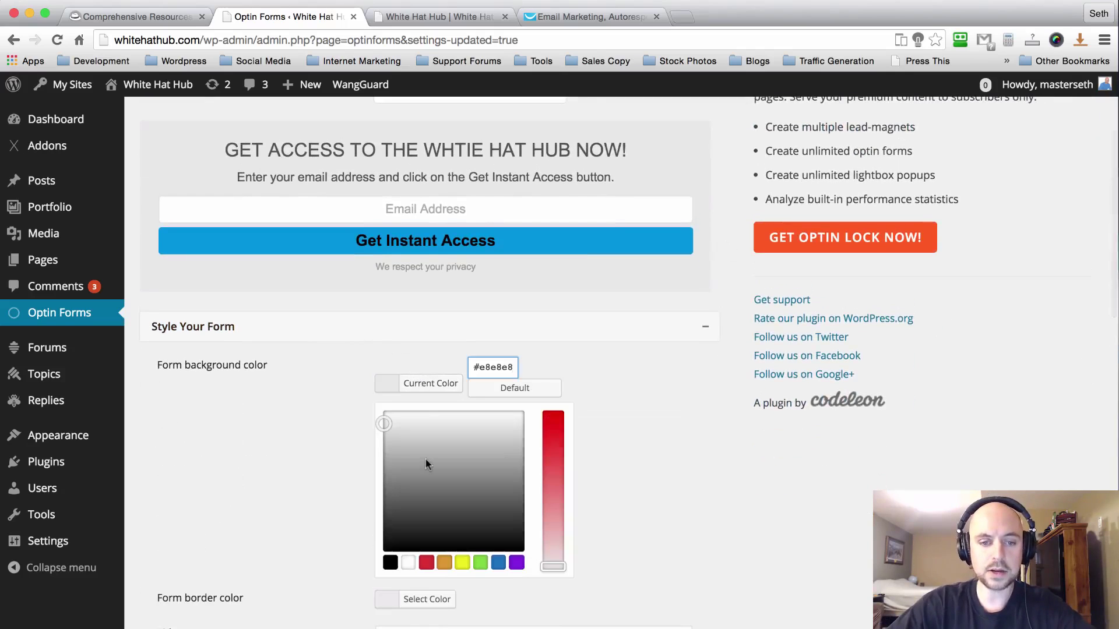
left_click_drag(425, 464, 363, 429)
left_click(363, 429)
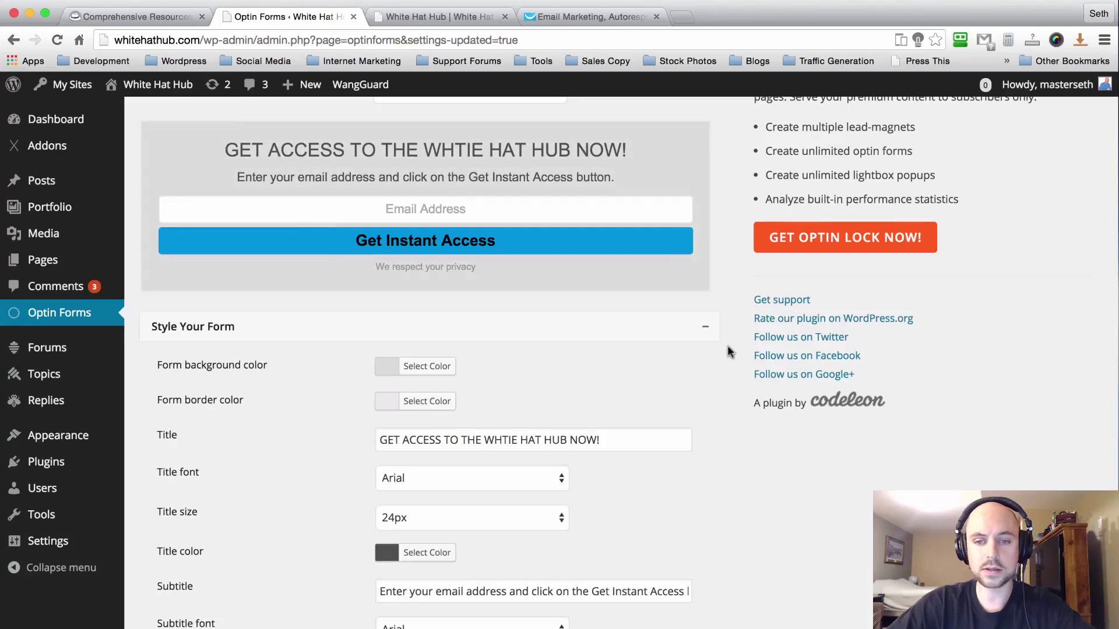
Set the form border colour to light grey #e0e0e0
left_click(422, 402)
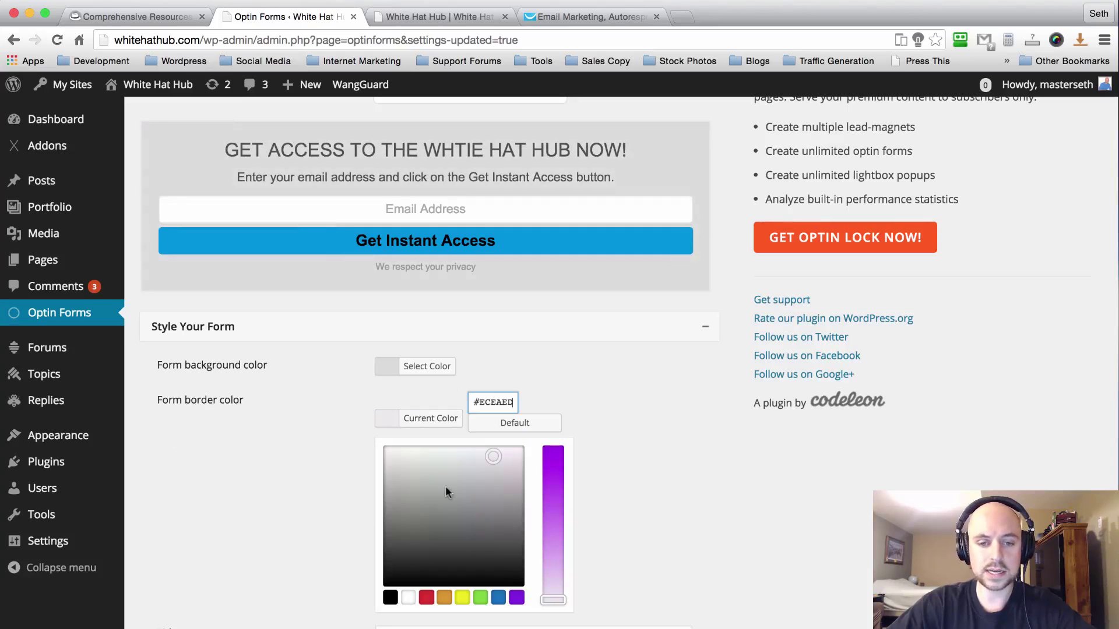
left_click_drag(445, 488, 384, 471)
left_click(426, 597)
left_click(420, 418)
left_click(429, 401)
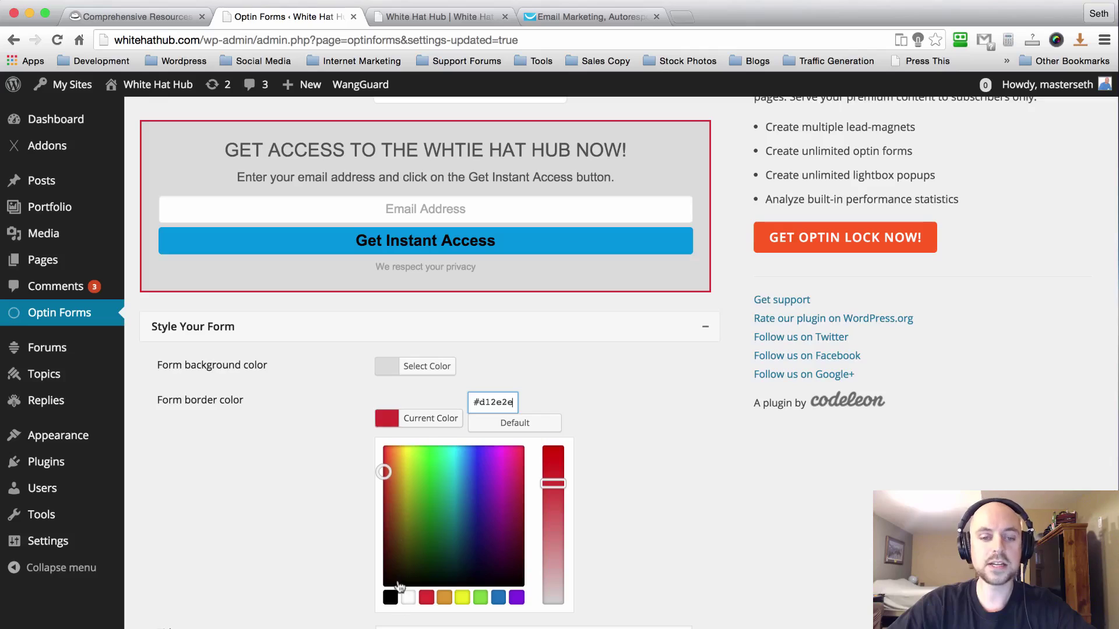
left_click(410, 601)
left_click_drag(408, 515, 354, 477)
left_click(355, 476)
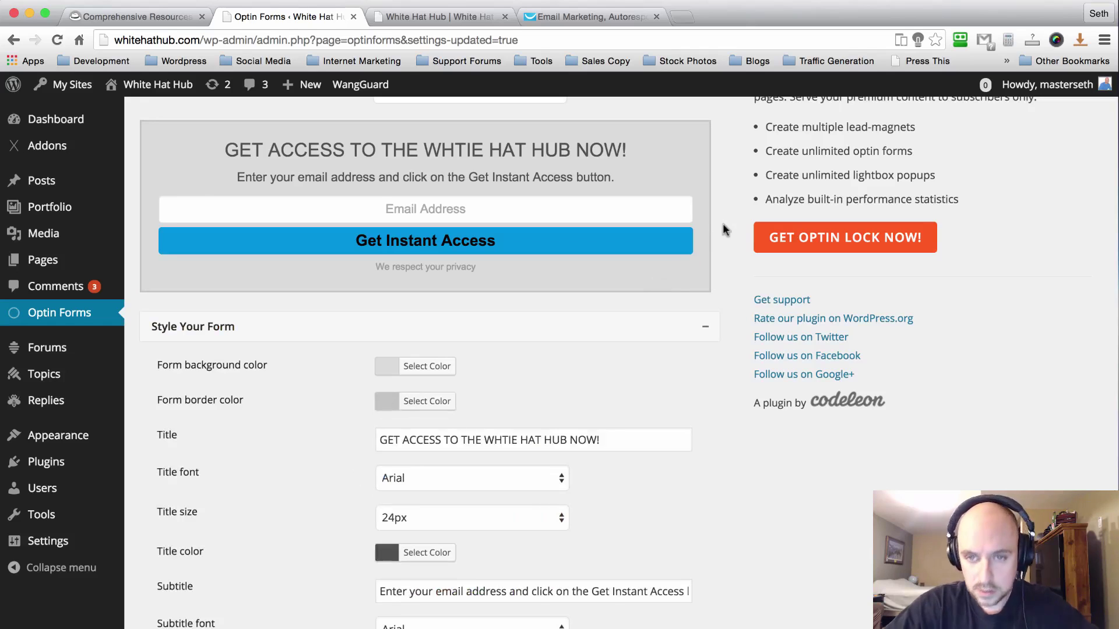
Keep Arial as the form title font
scroll(725, 169, "up", 5)
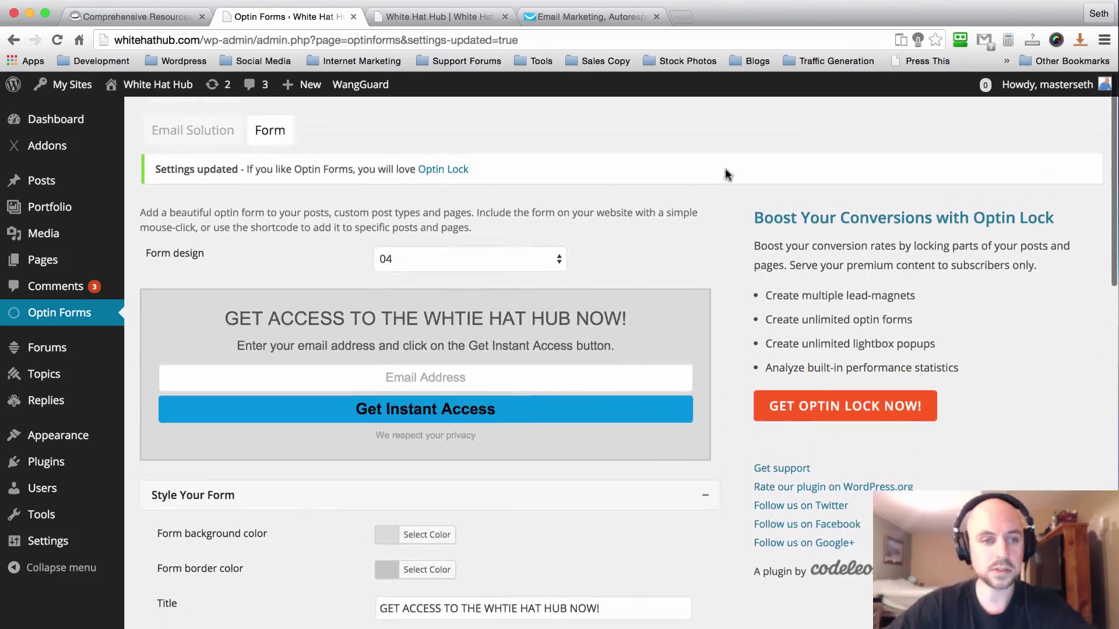
scroll(726, 172, "down", 3)
scroll(725, 173, "down", 5)
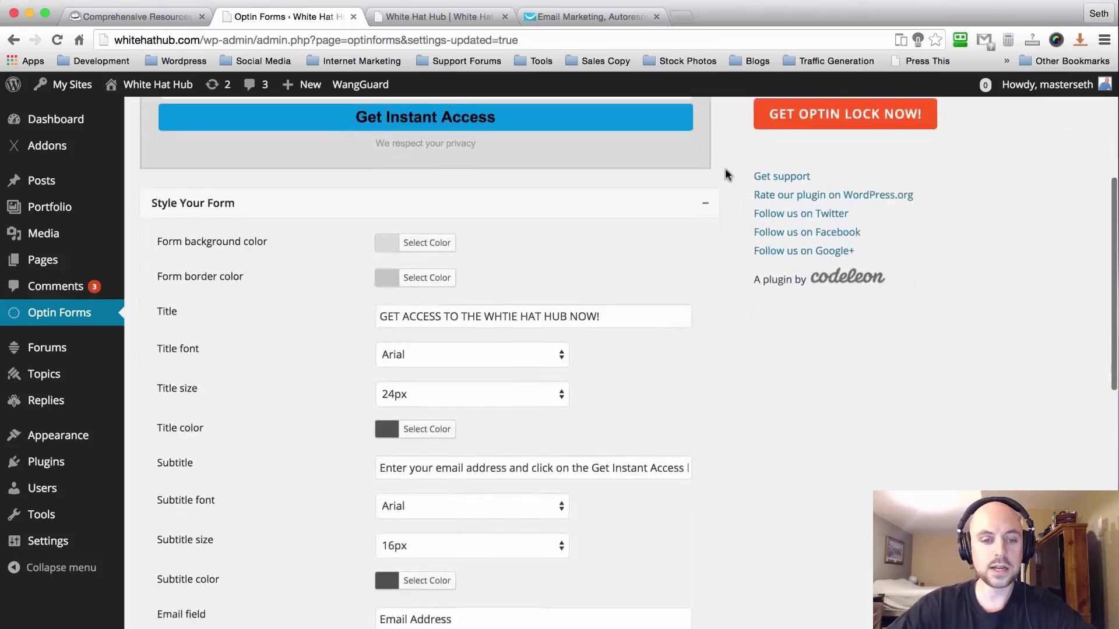
left_click(500, 307)
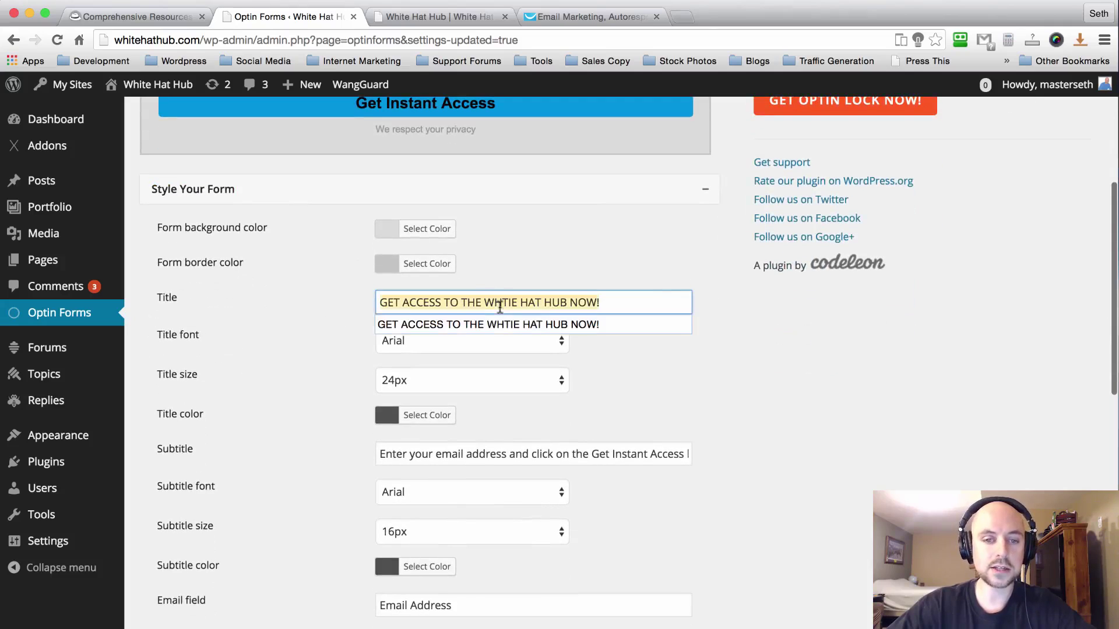
left_click(356, 302)
left_click(449, 341)
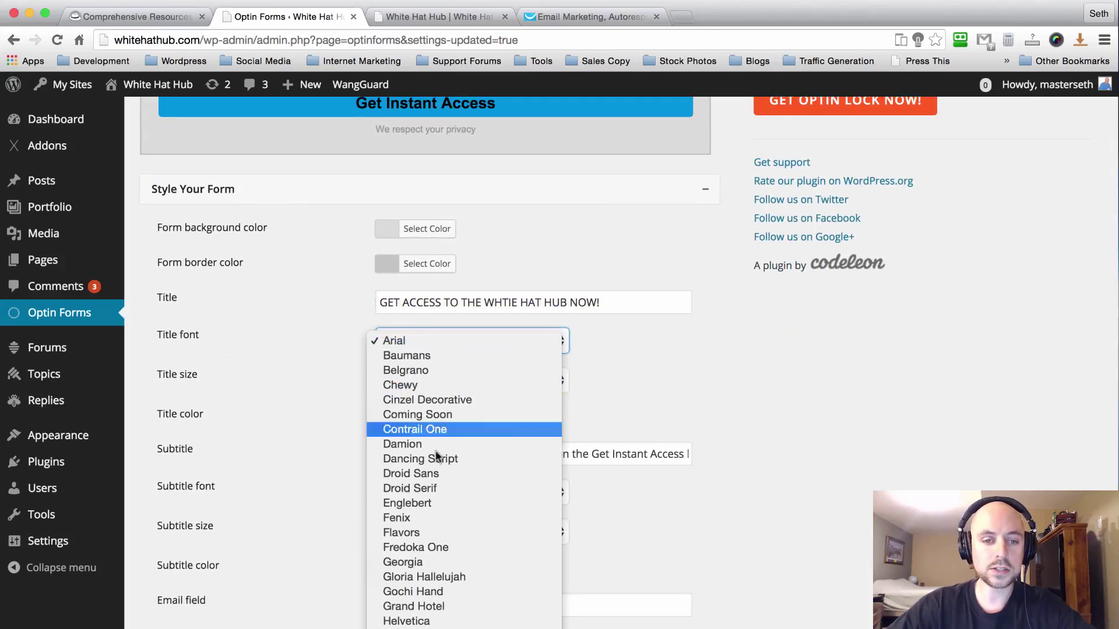
left_click(344, 325)
Review the remaining style options and collapse the Style Your Form section
scroll(322, 244, "down", 1)
scroll(322, 243, "down", 3)
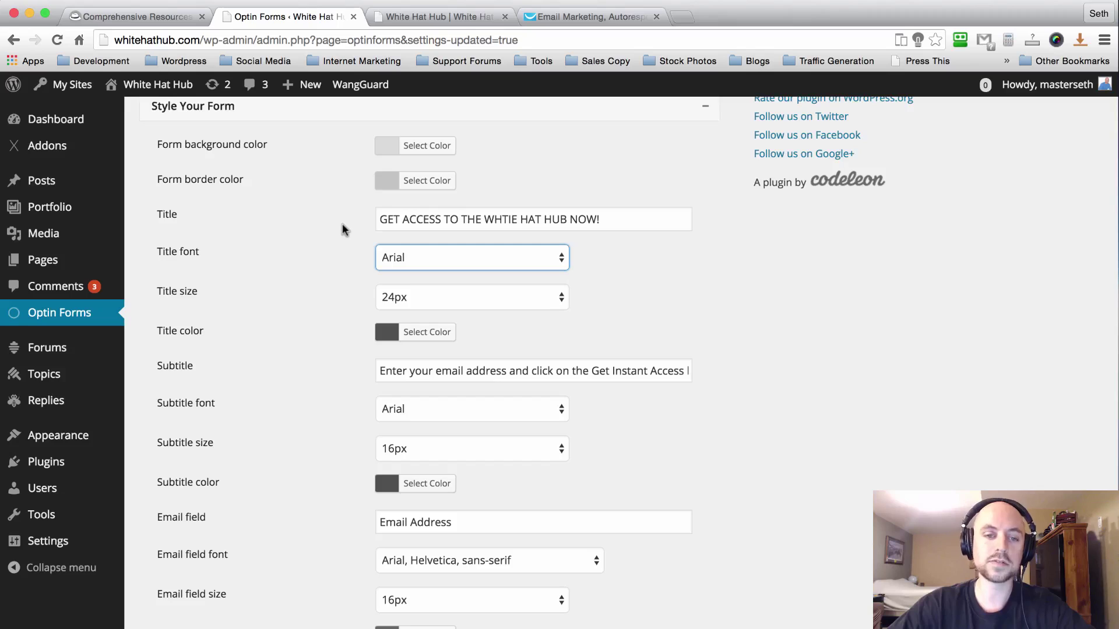
scroll(343, 228, "down", 5)
scroll(342, 229, "down", 5)
scroll(343, 229, "up", 2)
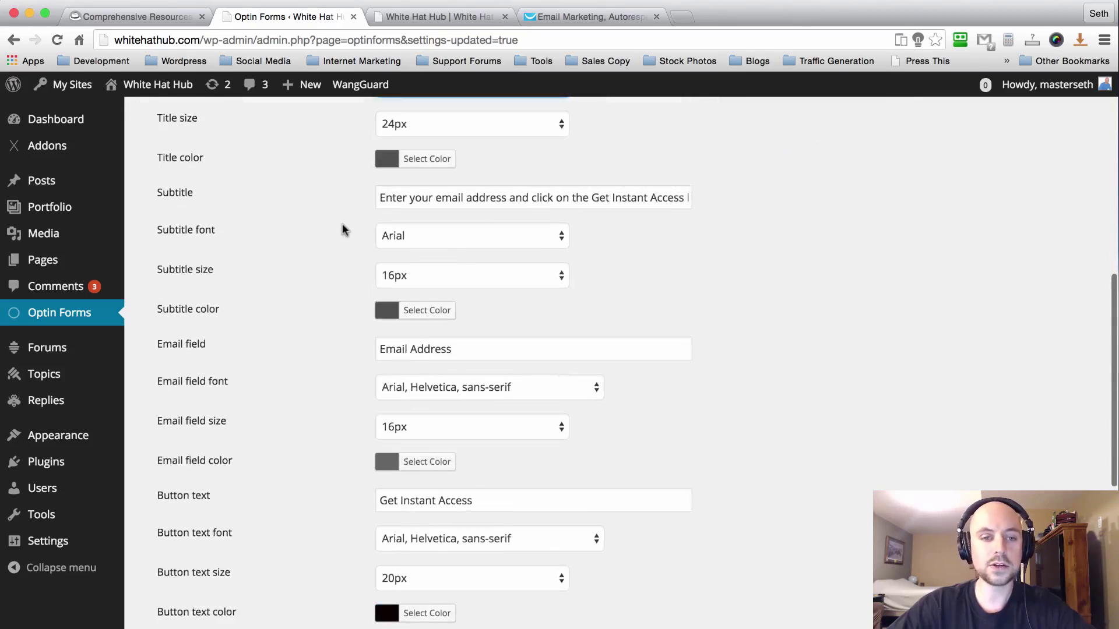
scroll(349, 190, "down", 7)
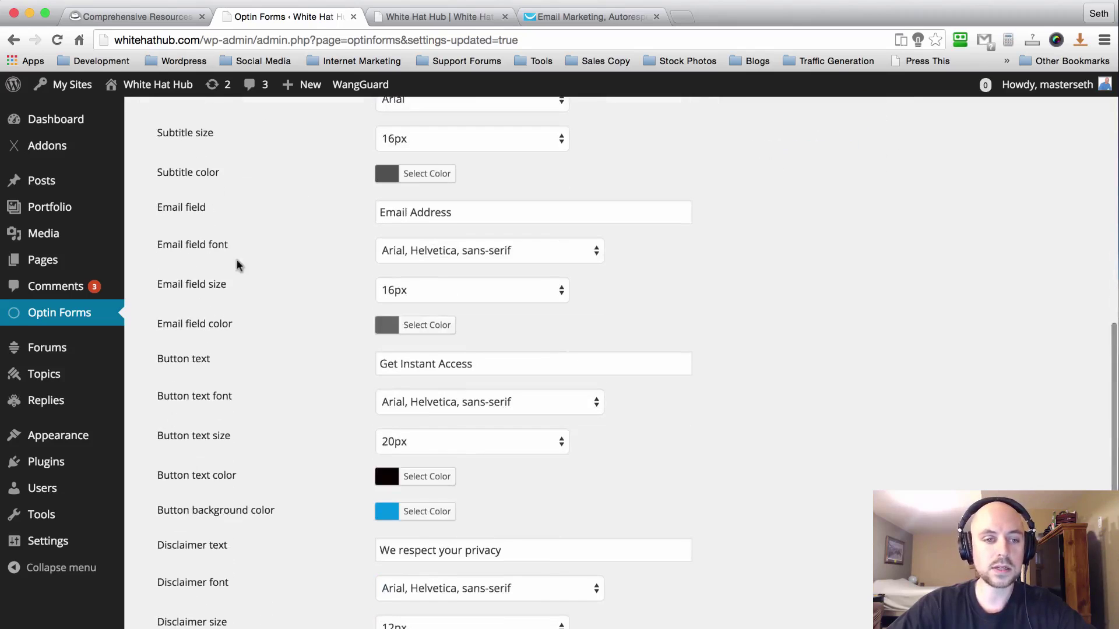
scroll(340, 216, "down", 7)
scroll(341, 216, "down", 1)
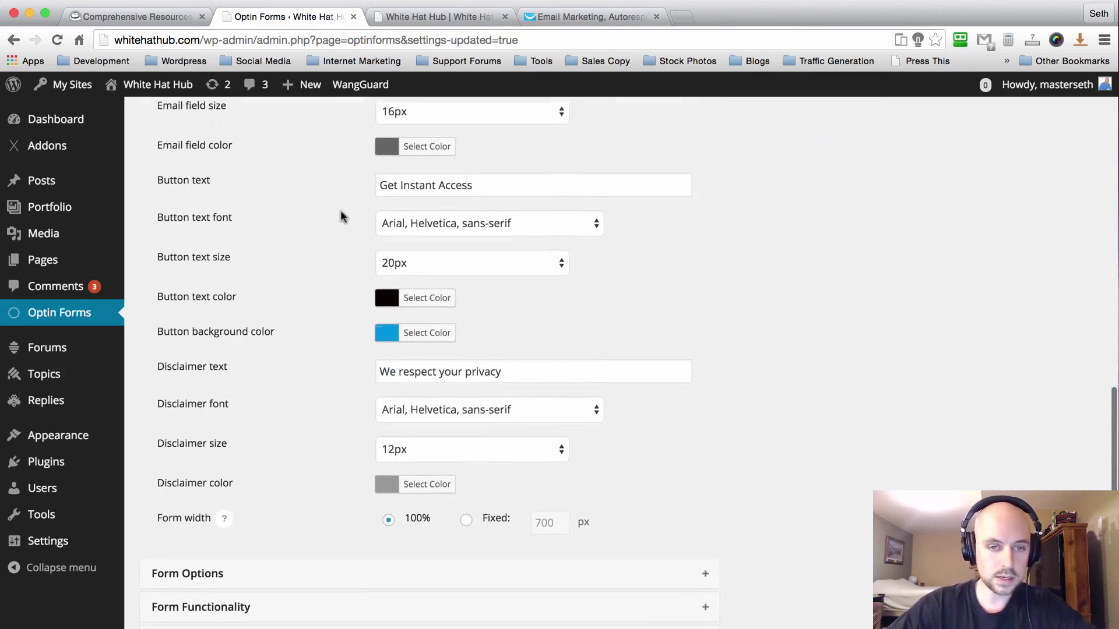
scroll(341, 186, "down", 2)
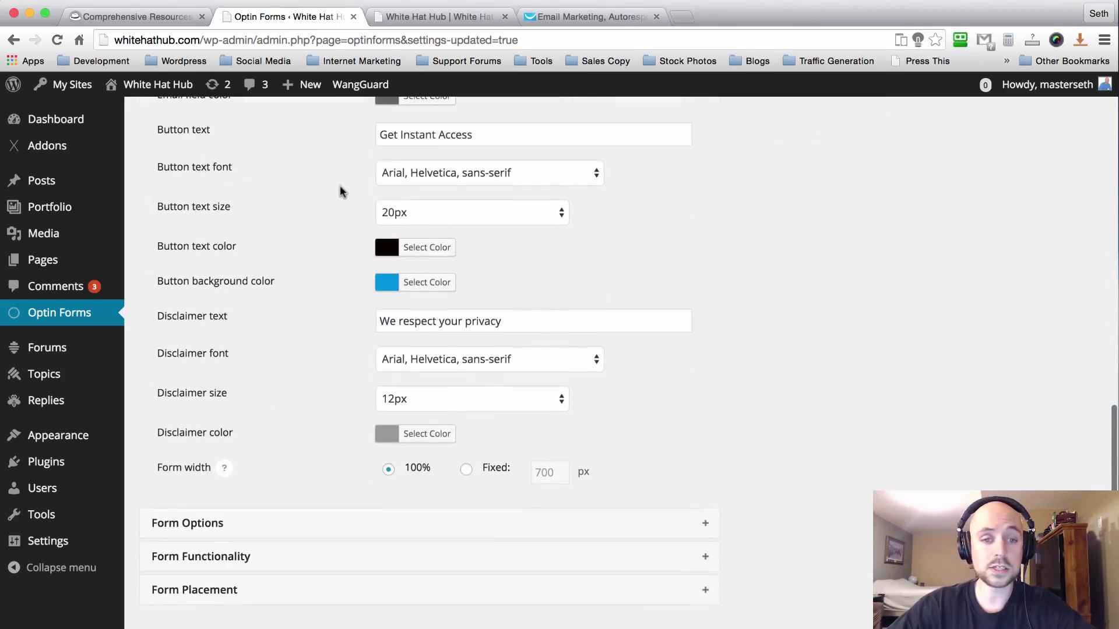
scroll(737, 269, "up", 15)
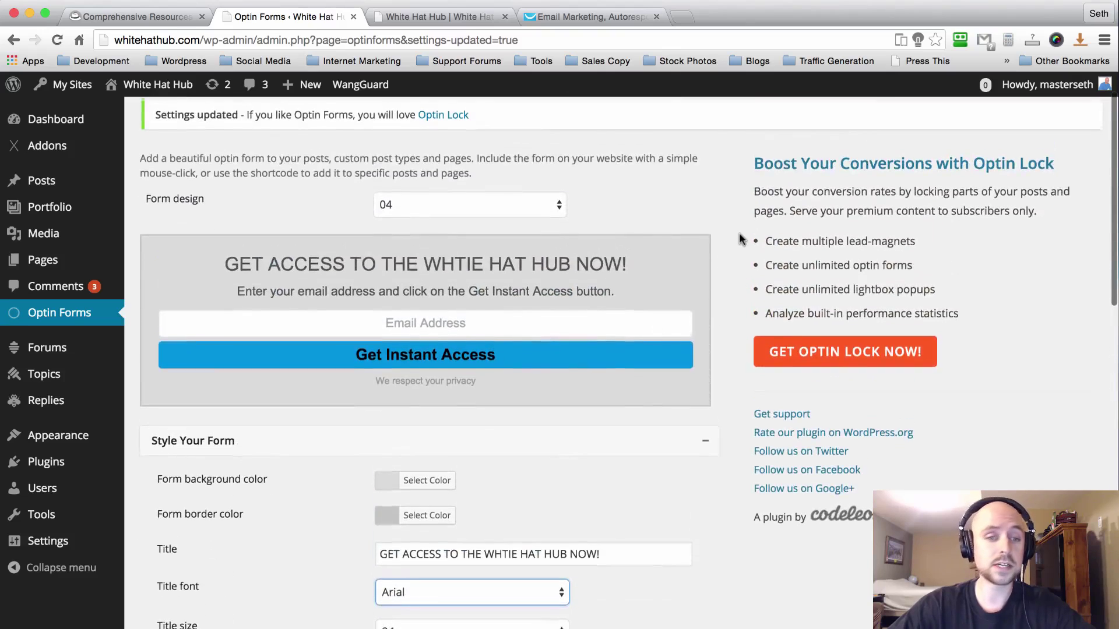
scroll(738, 240, "down", 8)
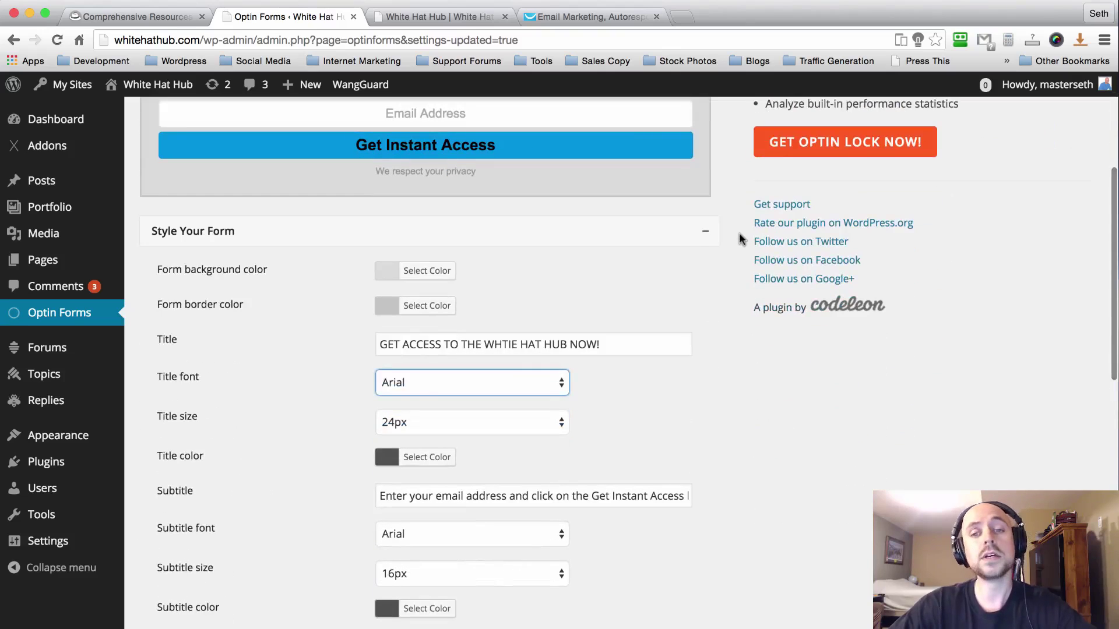
left_click(704, 231)
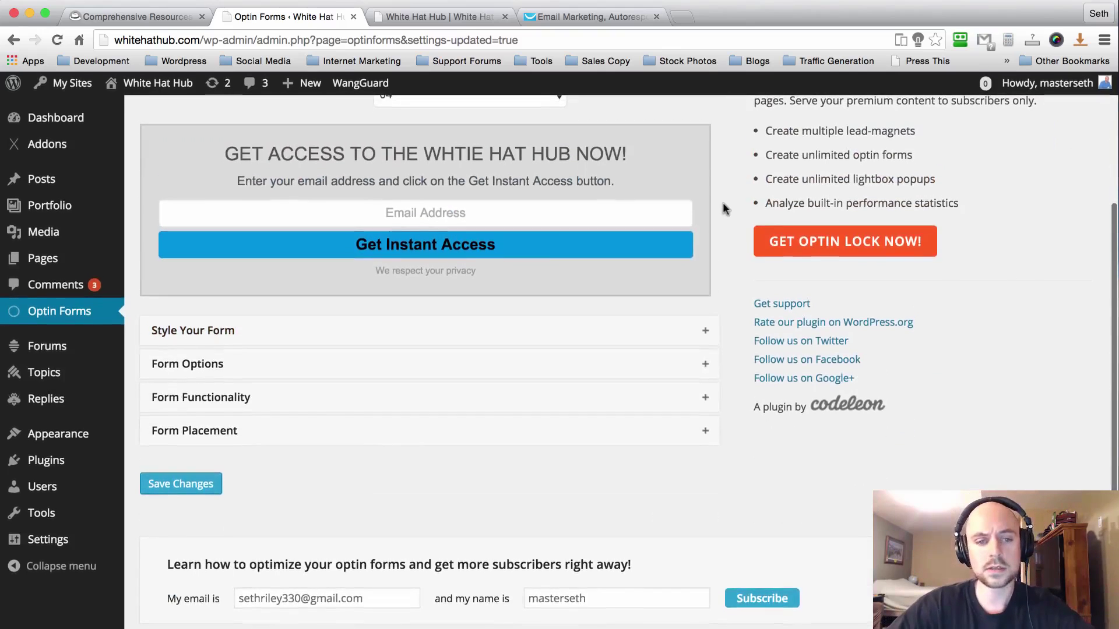
Review the Form Options and Form Functionality sections, then collapse both
left_click(701, 361)
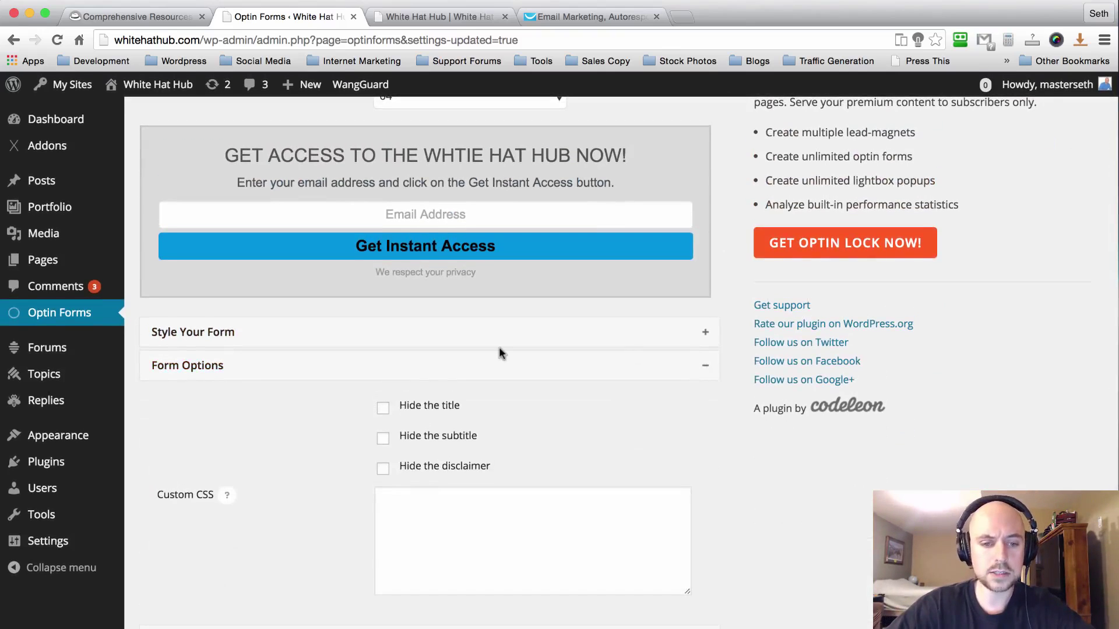
scroll(500, 353, "down", 2)
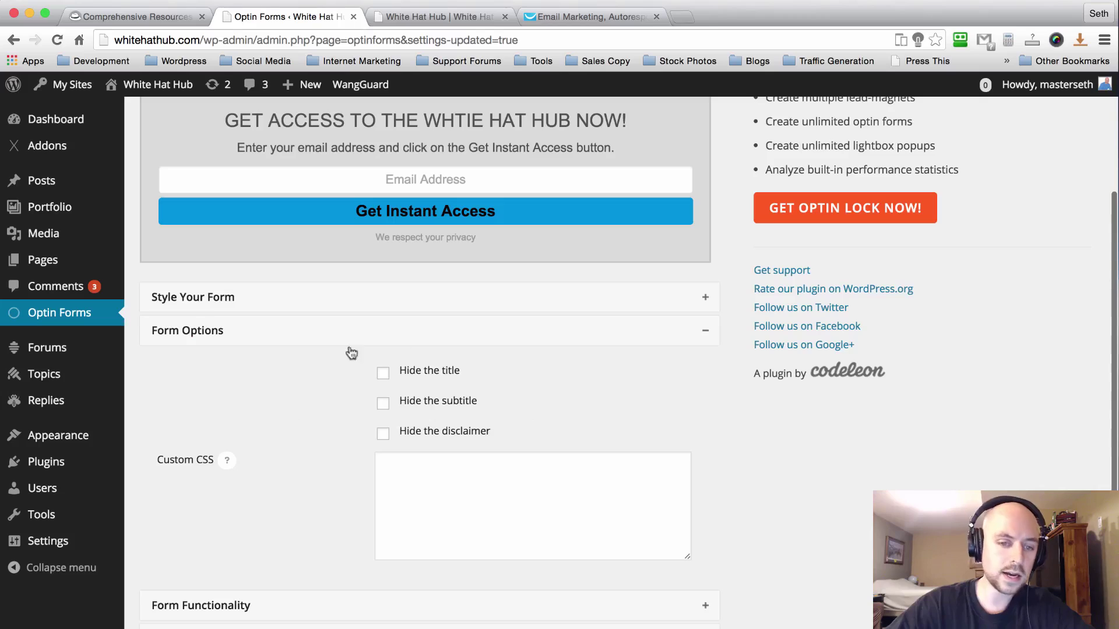
left_click(705, 332)
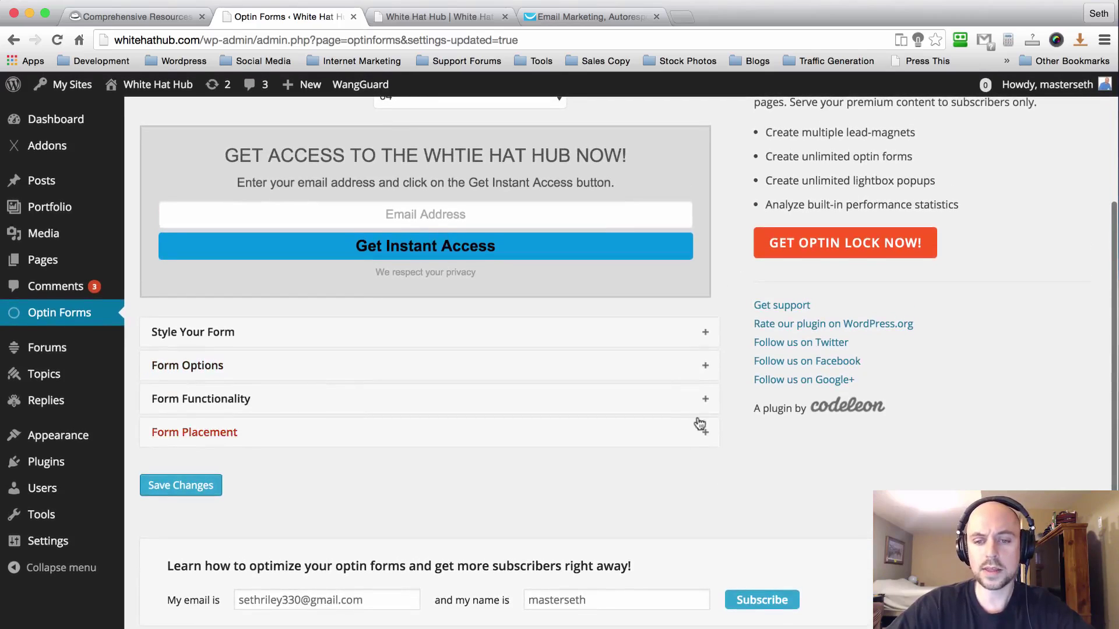
left_click(702, 405)
scroll(722, 328, "down", 1)
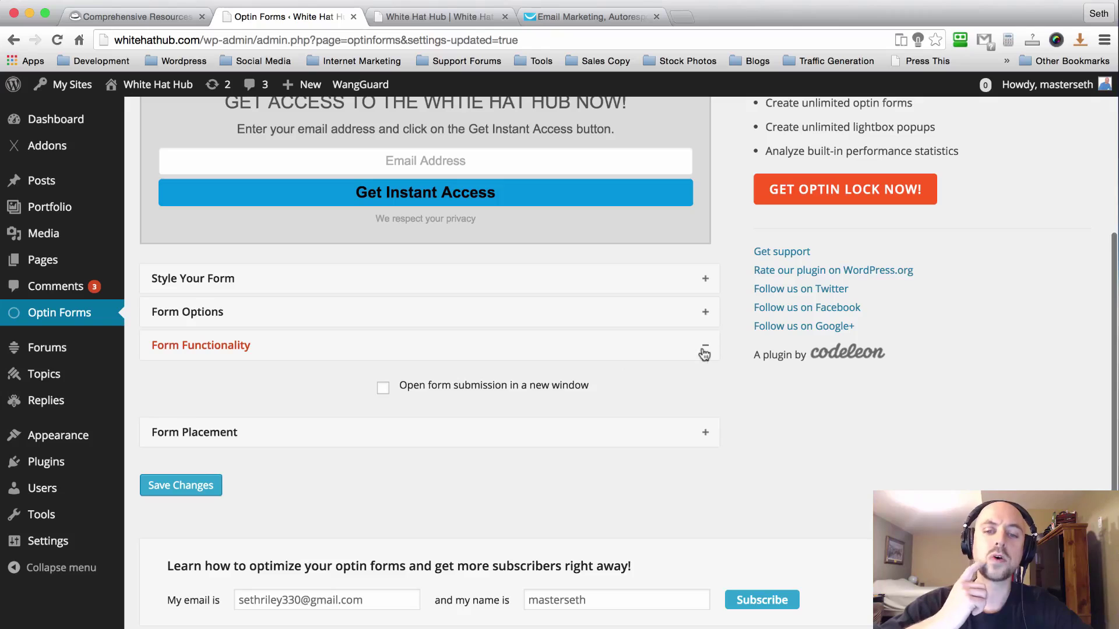
left_click(704, 350)
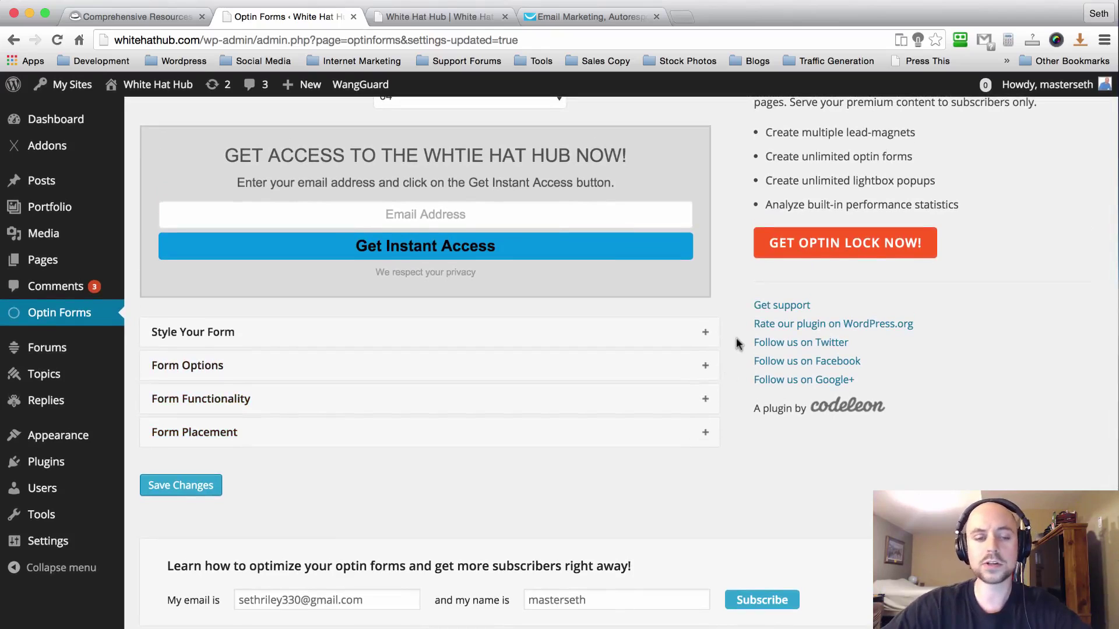
In Form Placement, show the form 'After the post' and choose 'Don't display on pages'
left_click(703, 434)
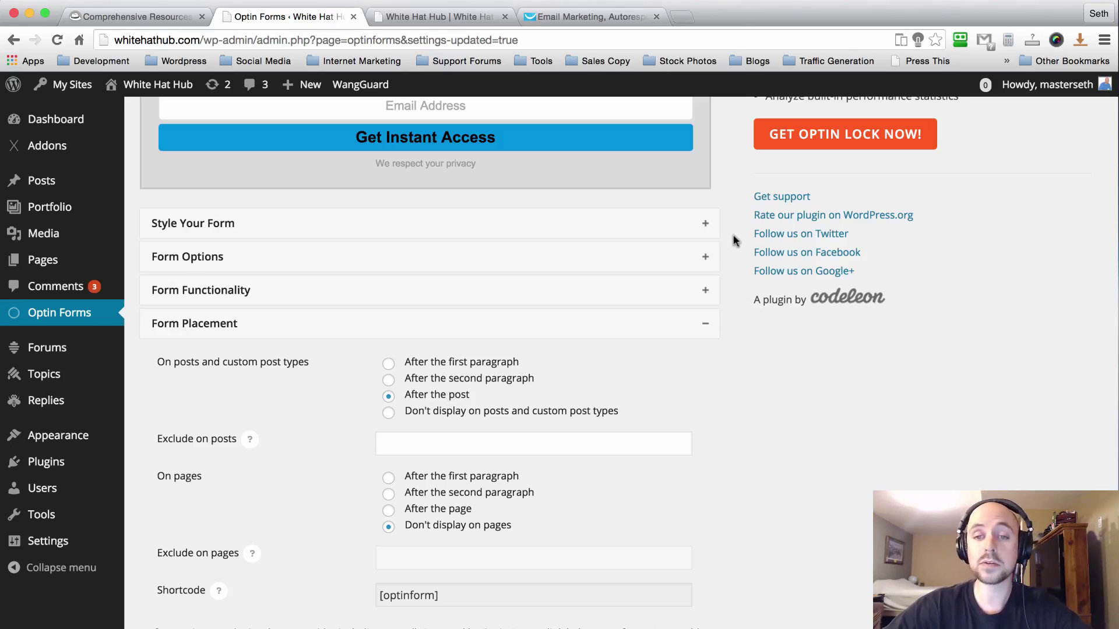
scroll(733, 240, "down", 1)
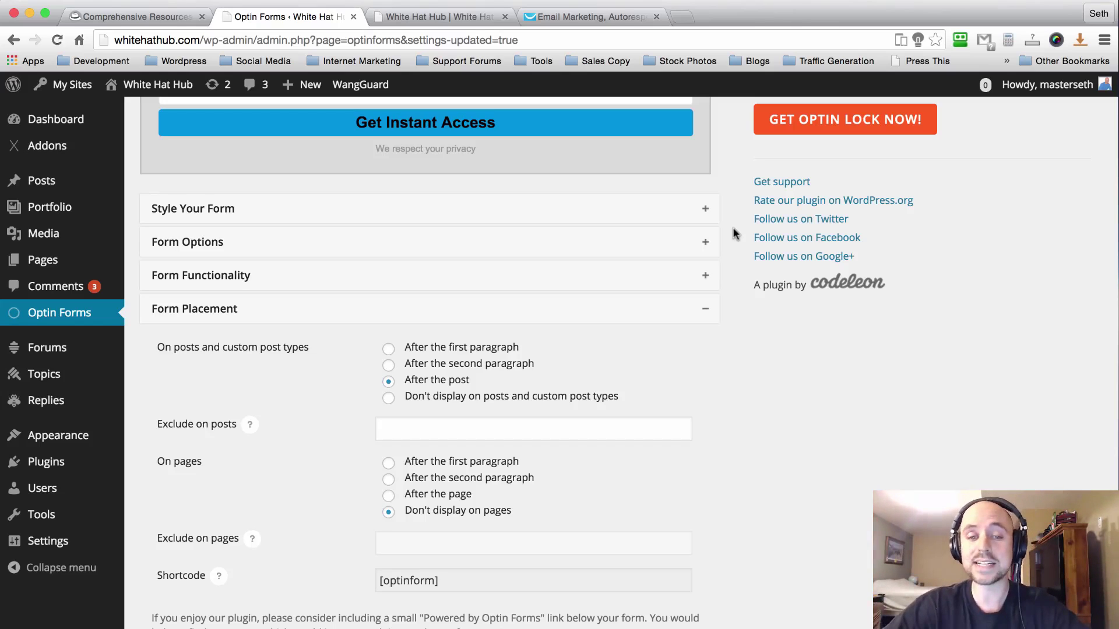
scroll(735, 233, "down", 1)
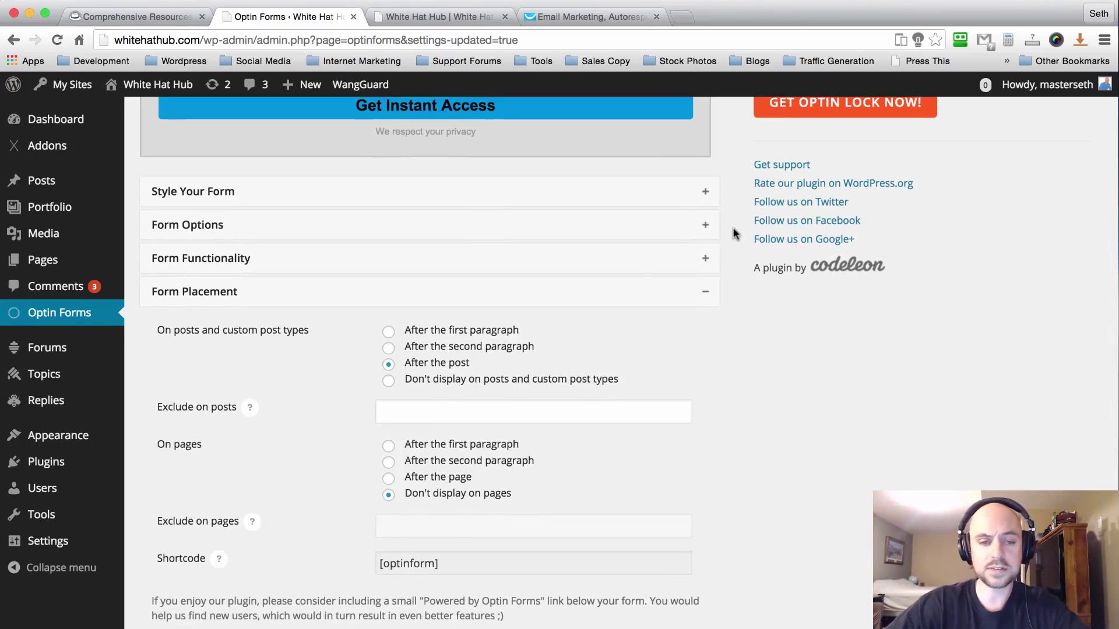
scroll(736, 233, "up", 3)
scroll(735, 233, "up", 5)
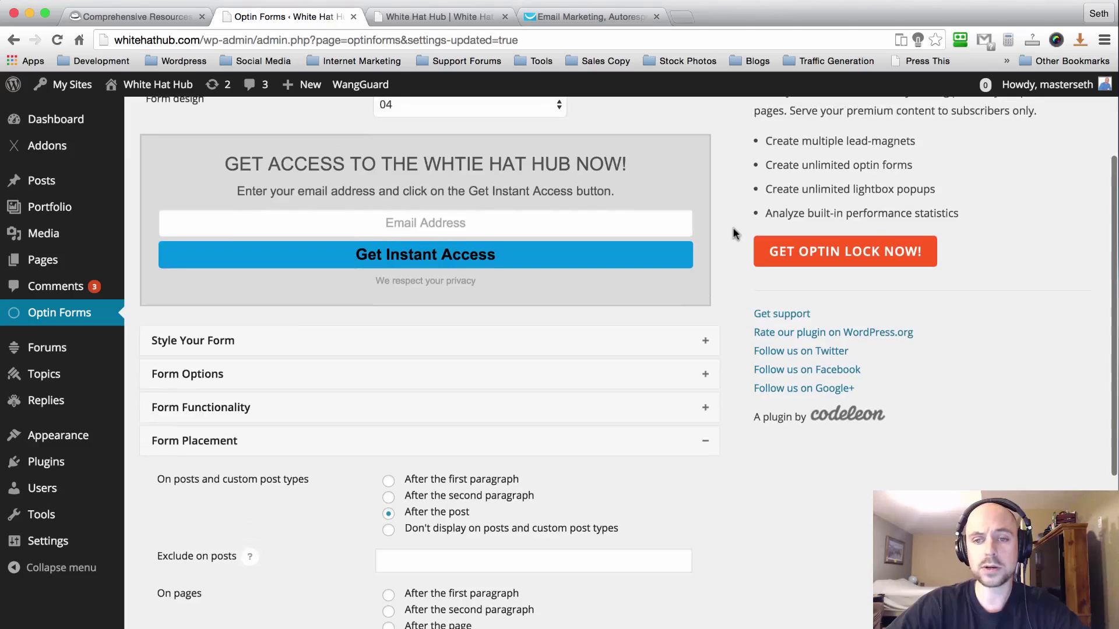
scroll(735, 233, "down", 5)
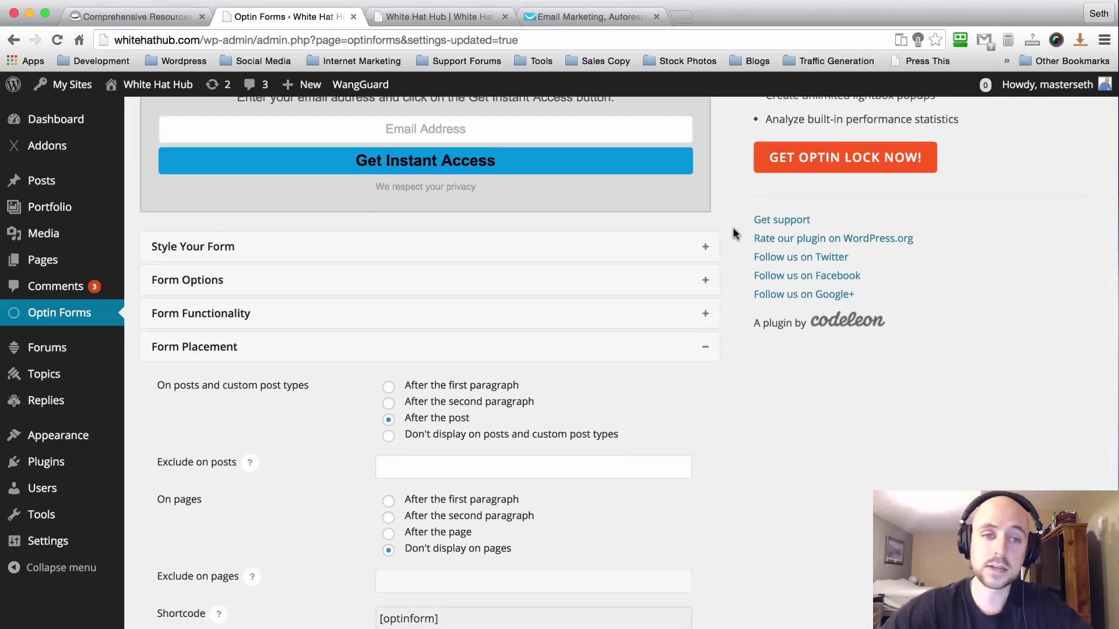
scroll(736, 233, "up", 3)
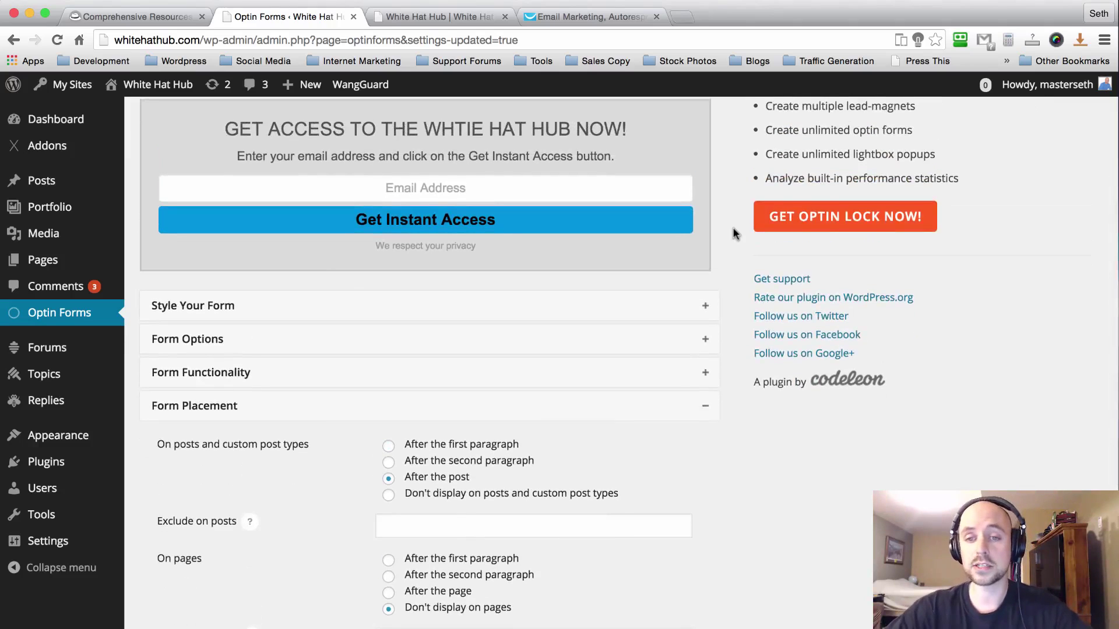
scroll(736, 233, "up", 2)
scroll(736, 233, "down", 3)
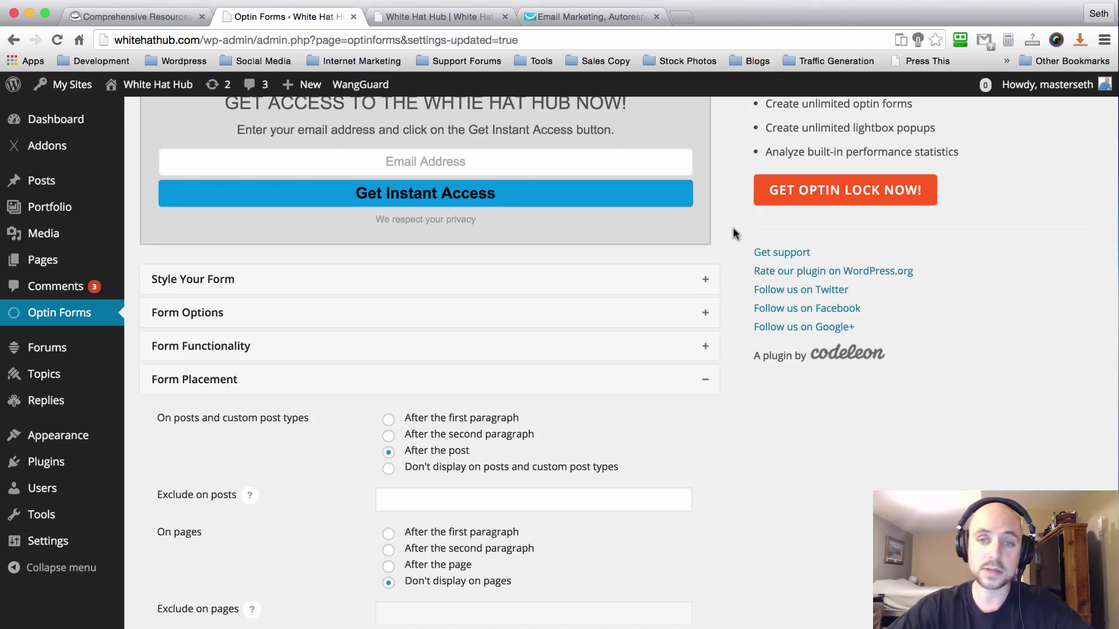
scroll(735, 233, "down", 4)
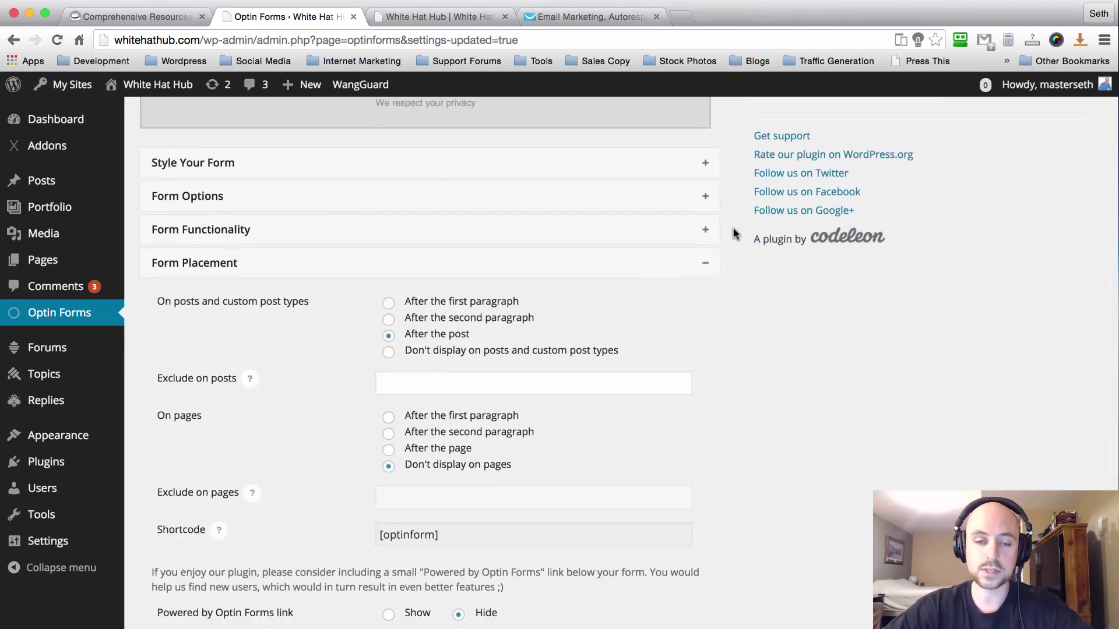
scroll(735, 233, "down", 3)
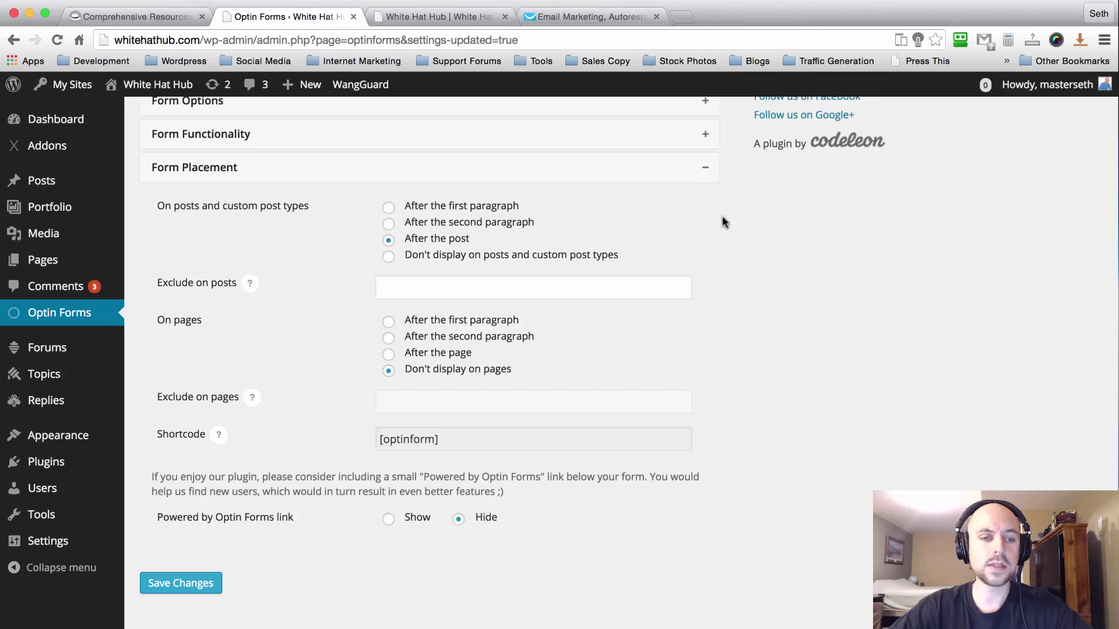
scroll(732, 166, "up", 5)
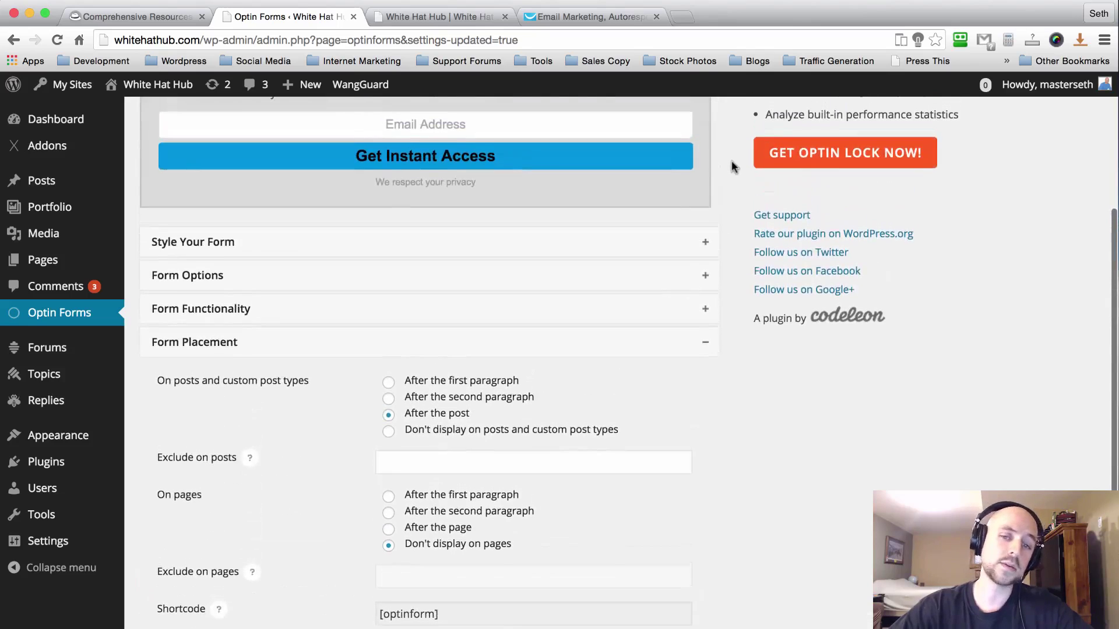
scroll(732, 163, "down", 3)
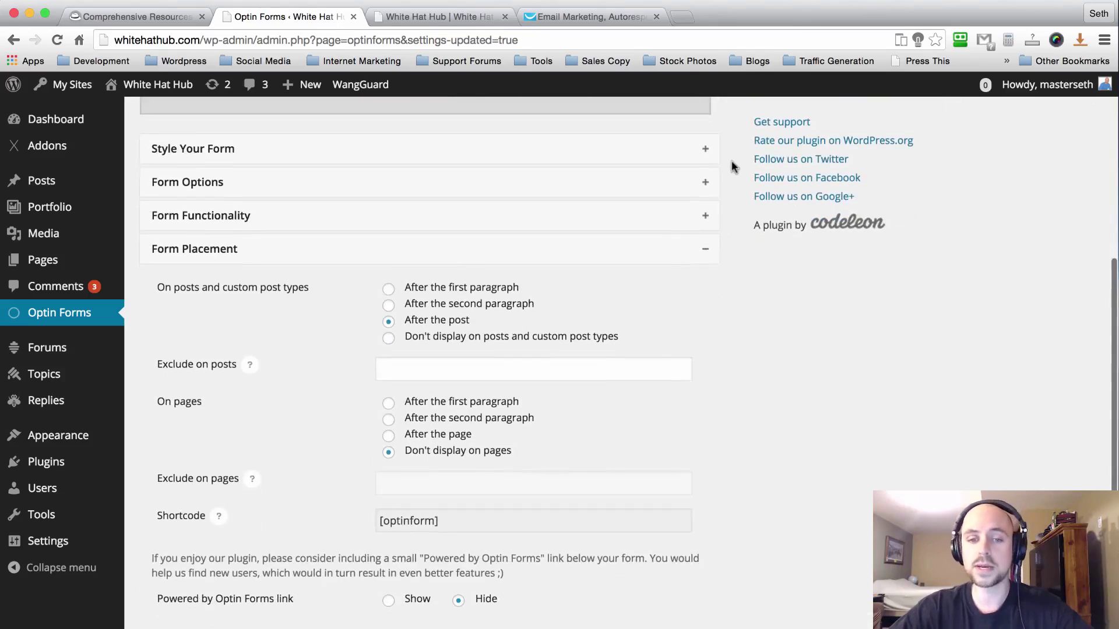
Select the [optinform] shortcode for copying
left_click(411, 517)
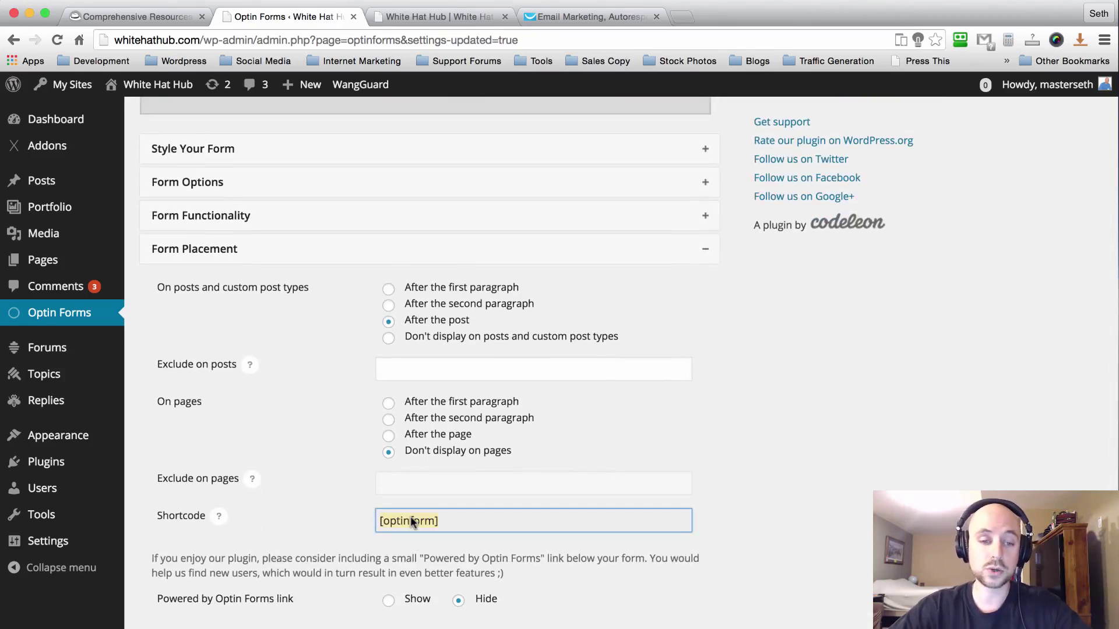
left_click(740, 297)
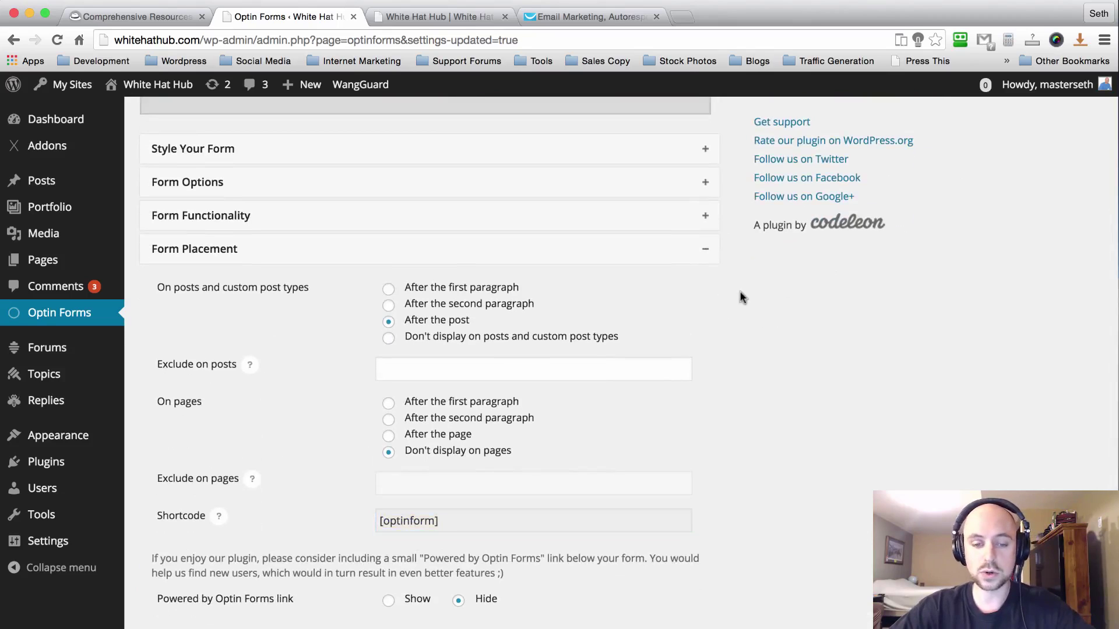
scroll(382, 437, "down", 2)
scroll(382, 437, "down", 1)
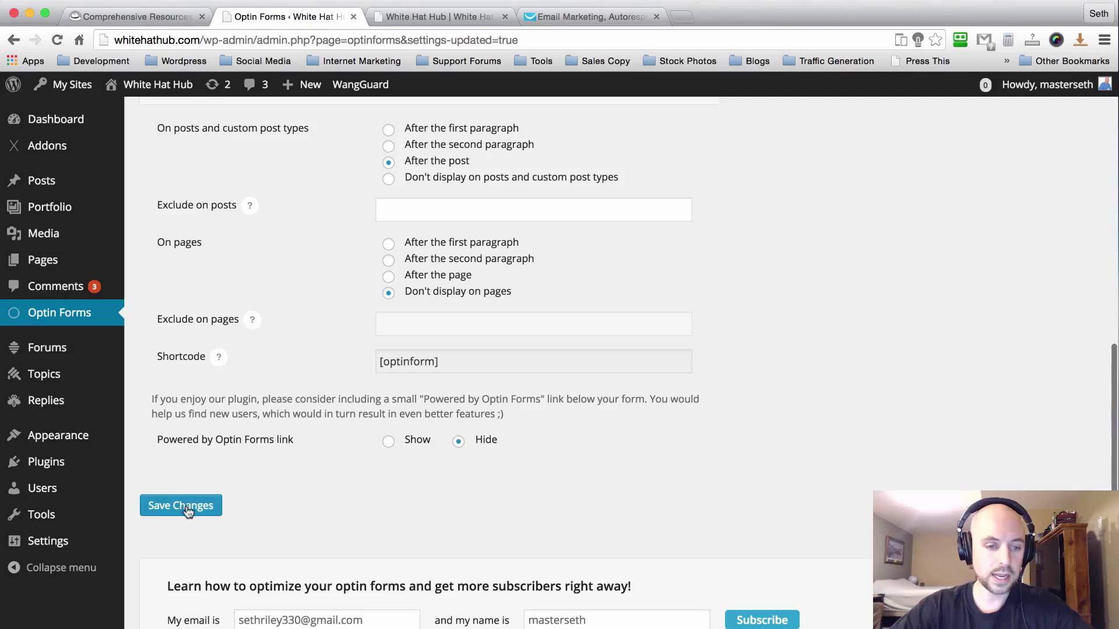
Save Form Placement, open Demo: Home from Pages in the editor, and preview the live home page
left_click(169, 504)
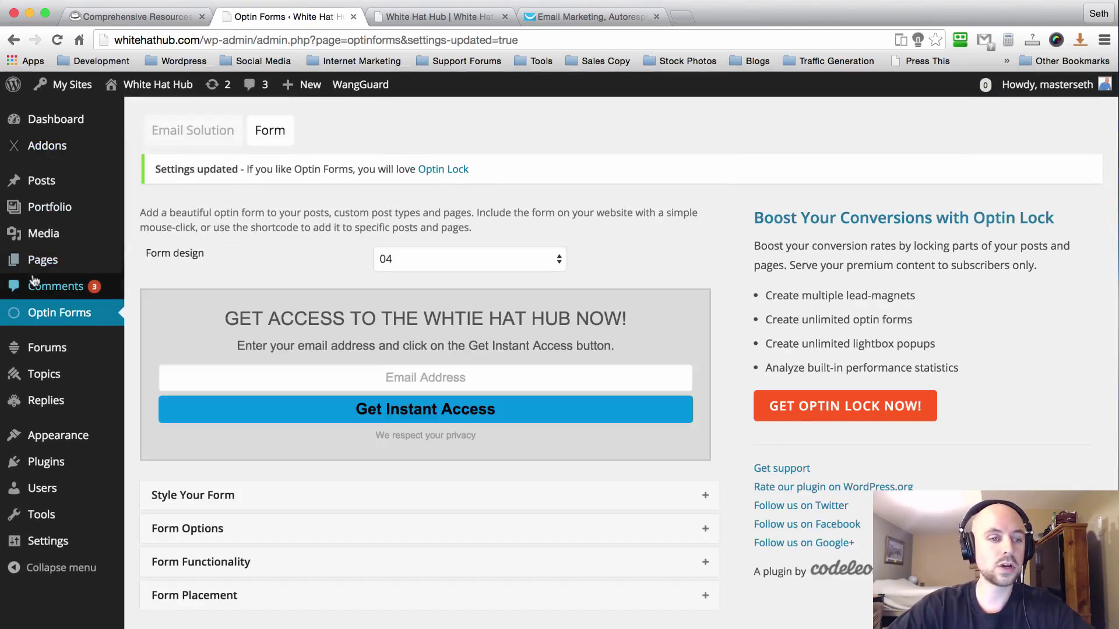
left_click(116, 145)
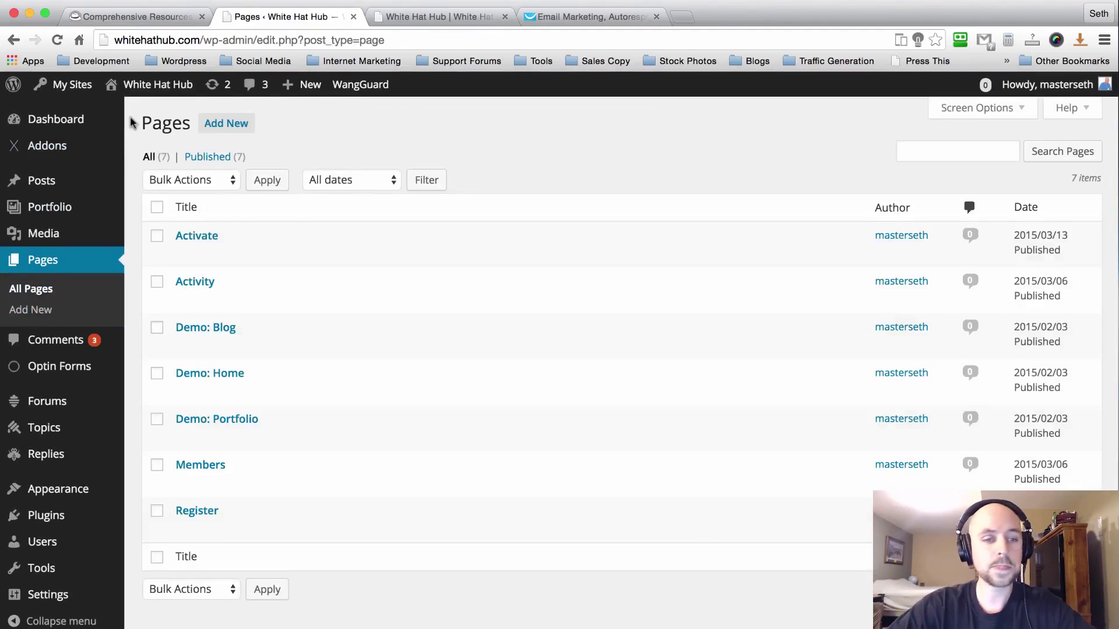
left_click(183, 393)
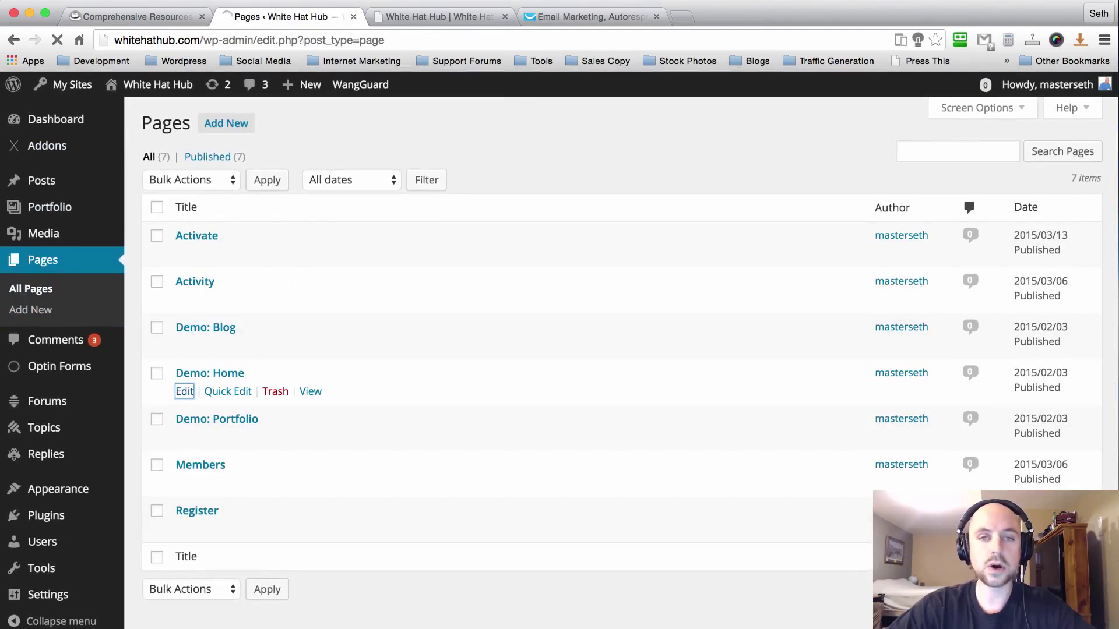
left_click(450, 18)
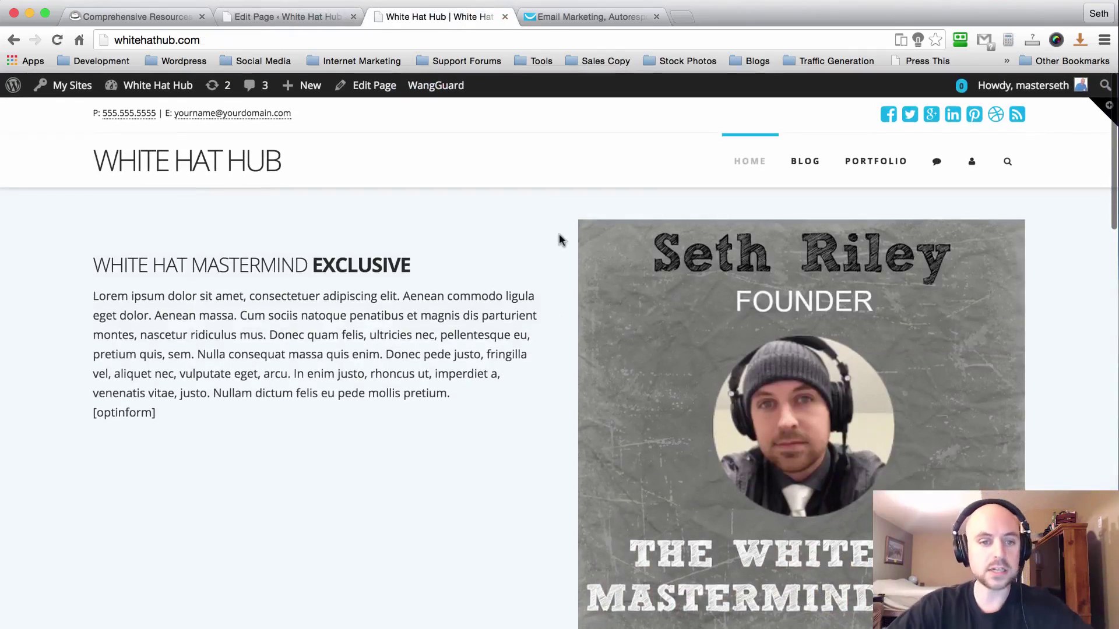
scroll(559, 239, "down", 1)
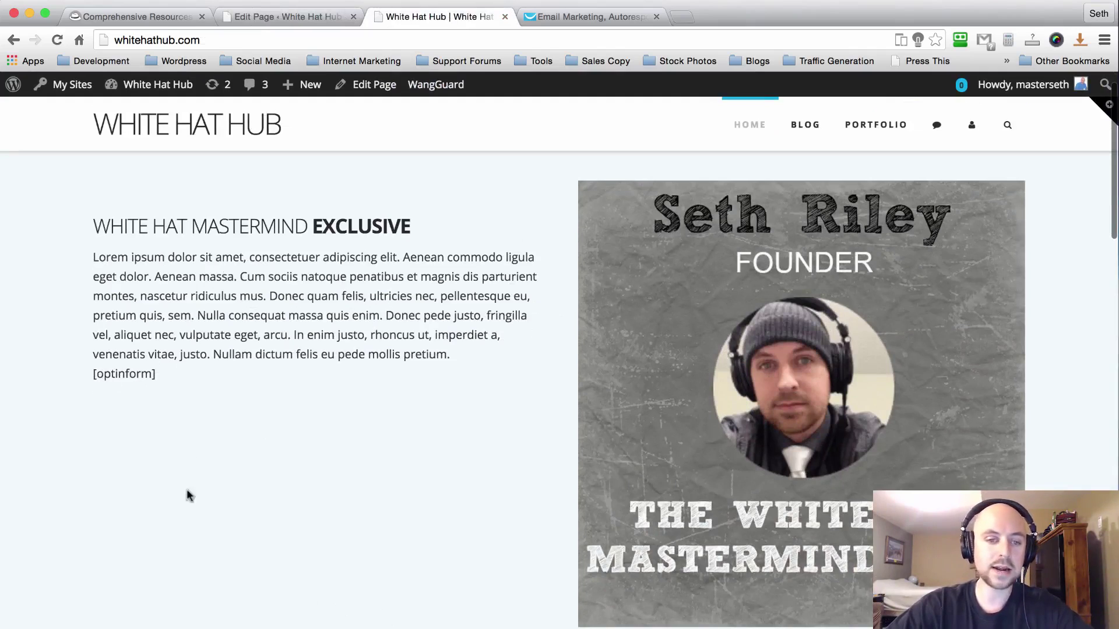
left_click(291, 17)
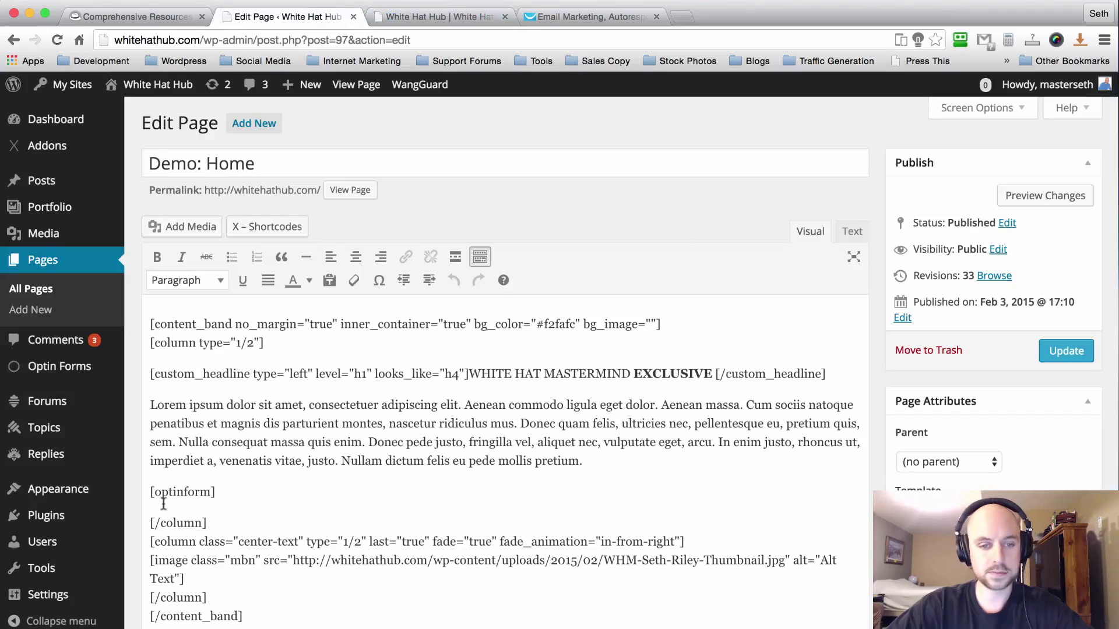
Replace the old [optinform] line with a pasted [optinform] after the intro paragraph and update
left_click_drag(222, 488, 127, 487)
key("super+c")
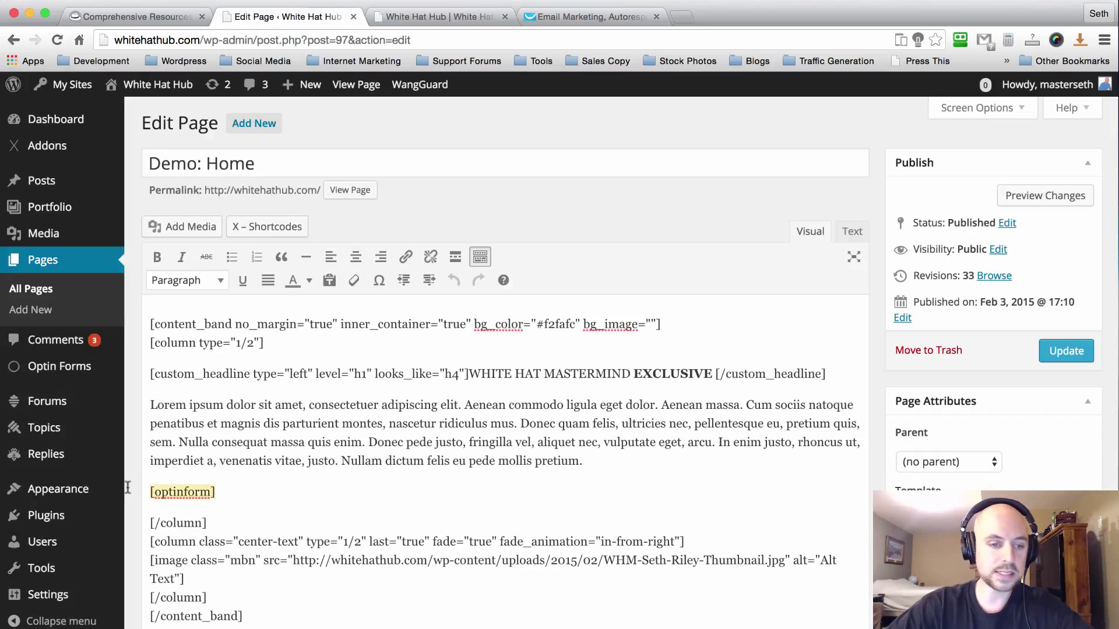
key("BackSpace")
key("BackSpace")
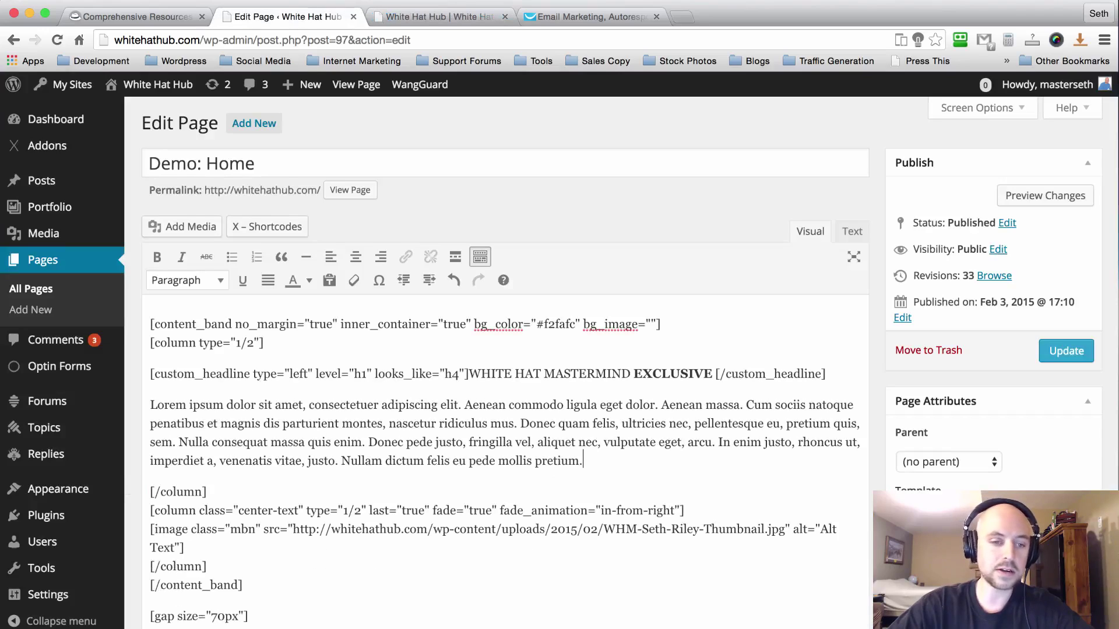
key("Return")
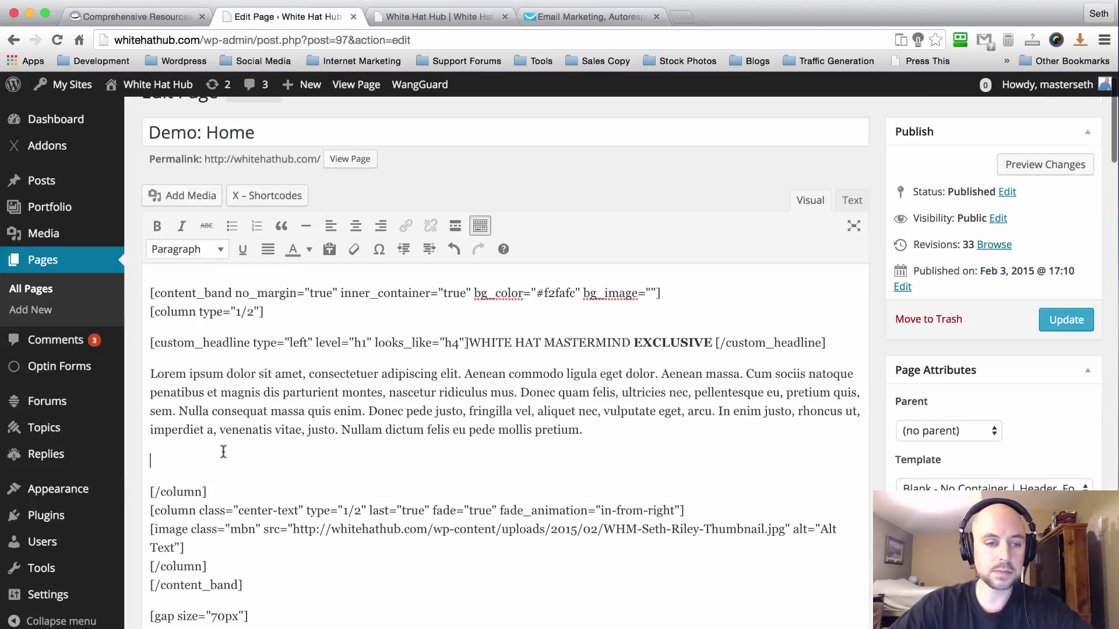
key("super+v")
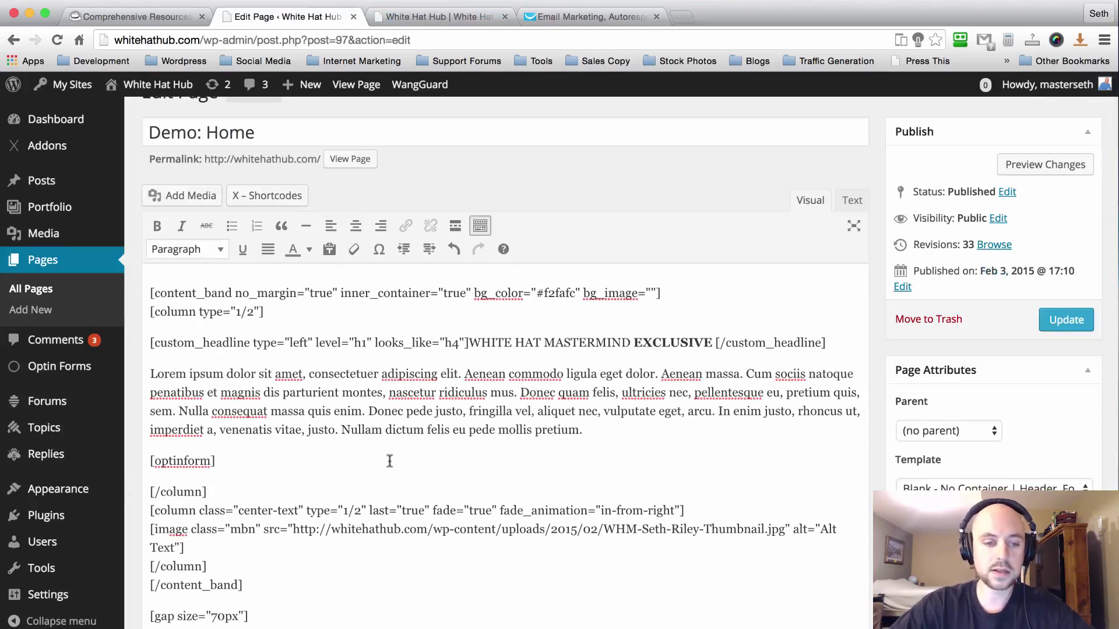
left_click(1066, 320)
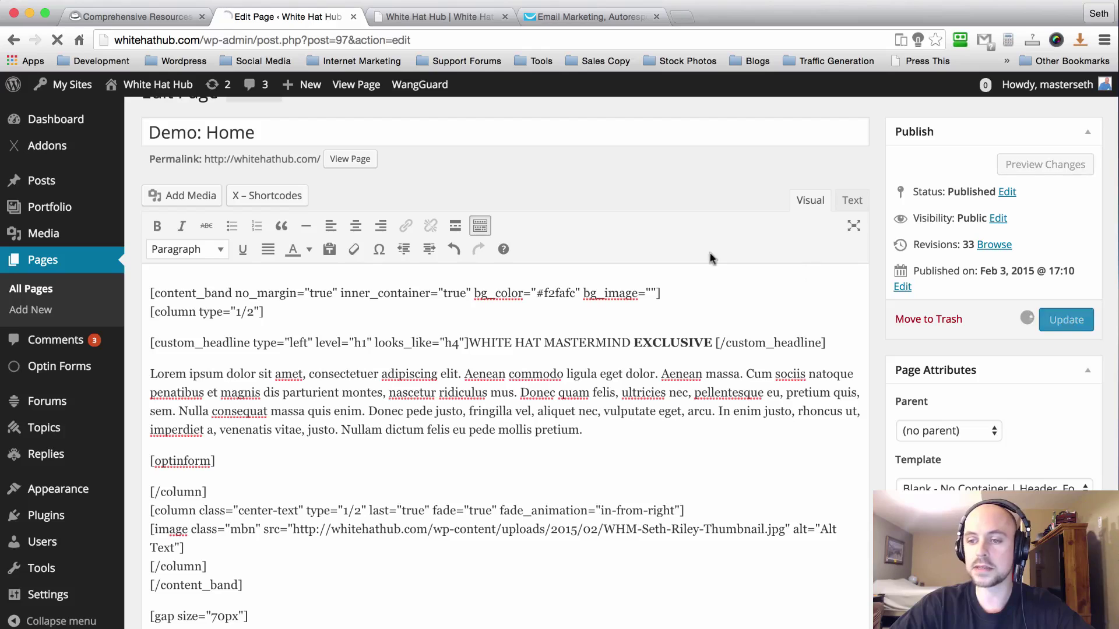
Reload the live home page, check the rendered form's email field, then open the blog
left_click(466, 18)
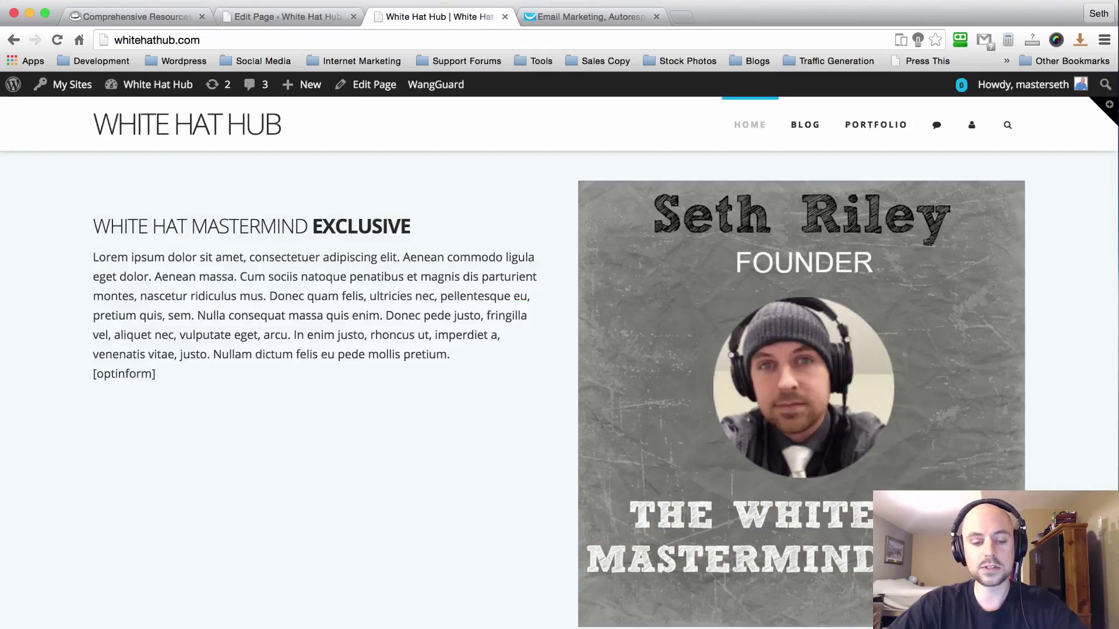
key("super+r")
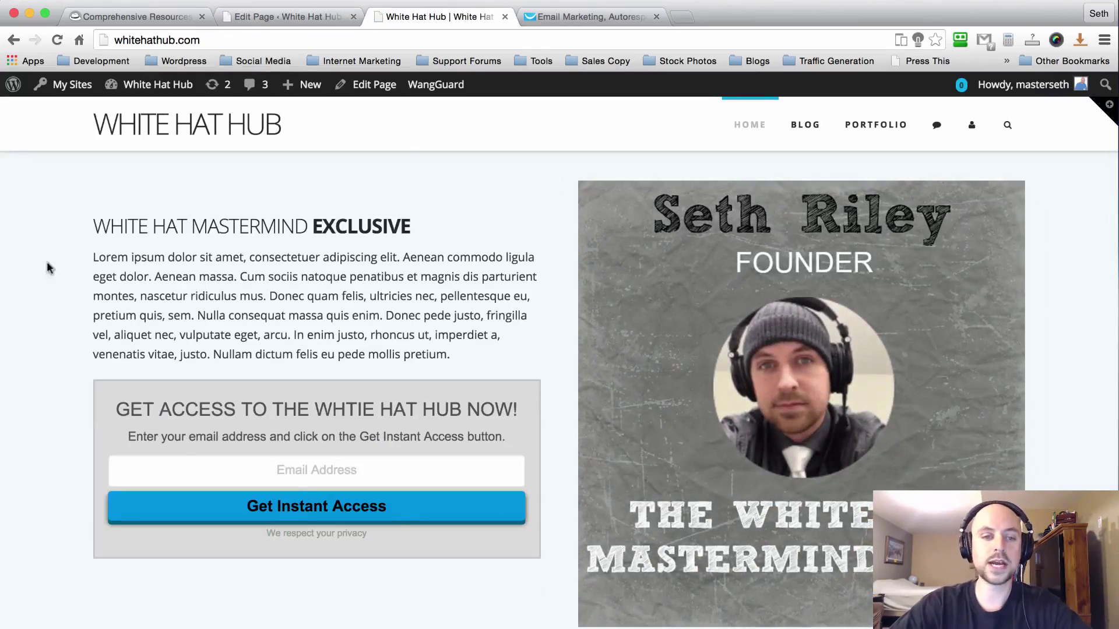
left_click_drag(420, 229, 73, 210)
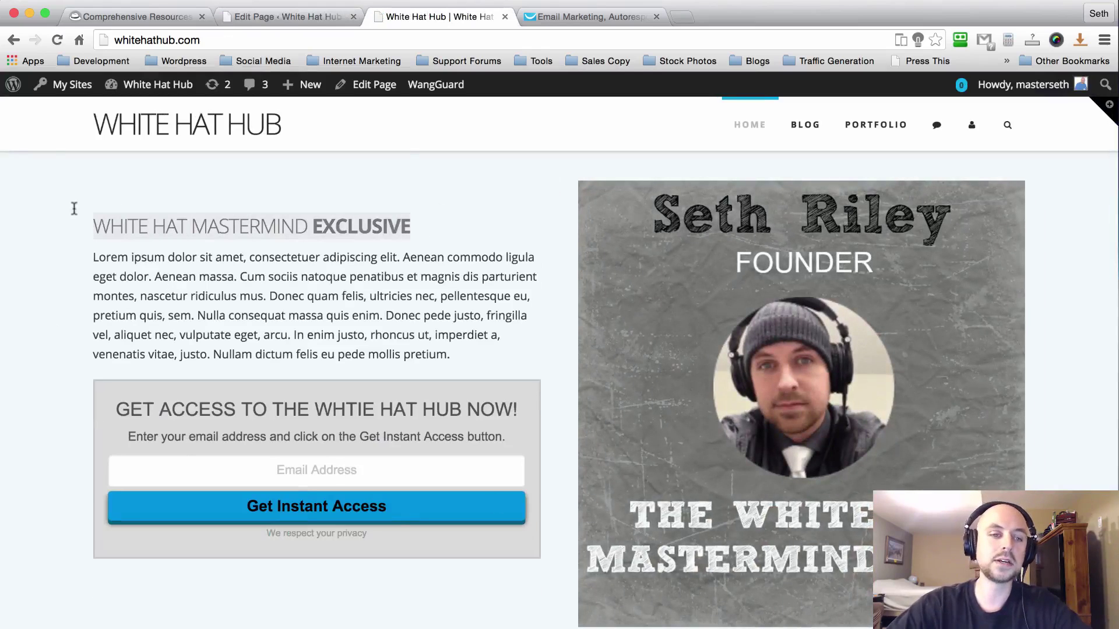
left_click_drag(476, 358, 35, 252)
left_click(553, 227)
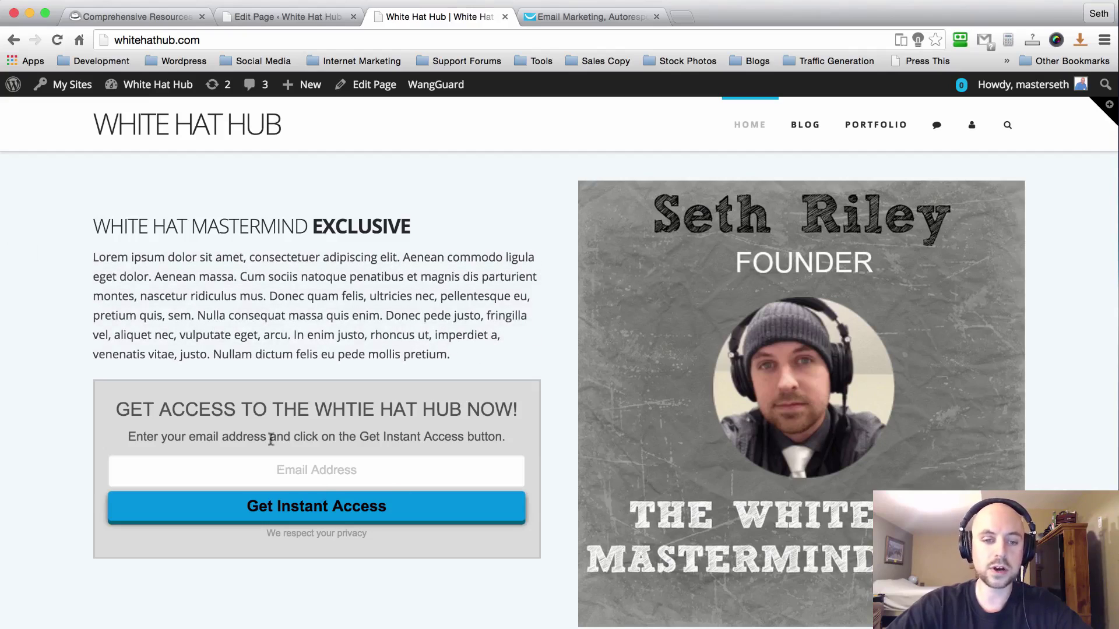
left_click(298, 473)
scroll(558, 220, "down", 3)
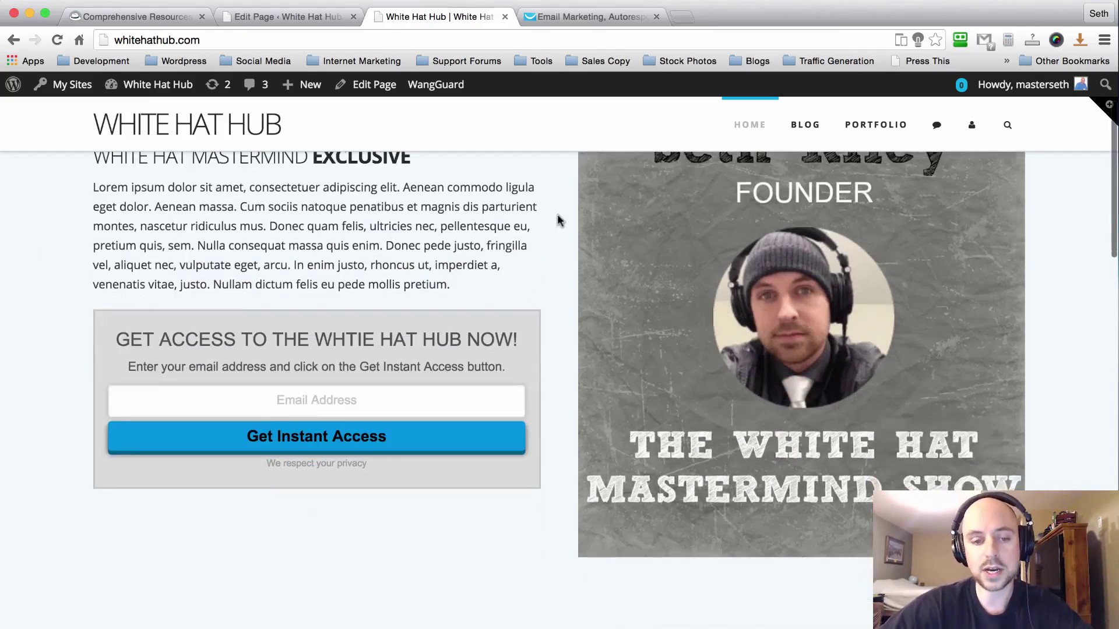
scroll(553, 267, "up", 5)
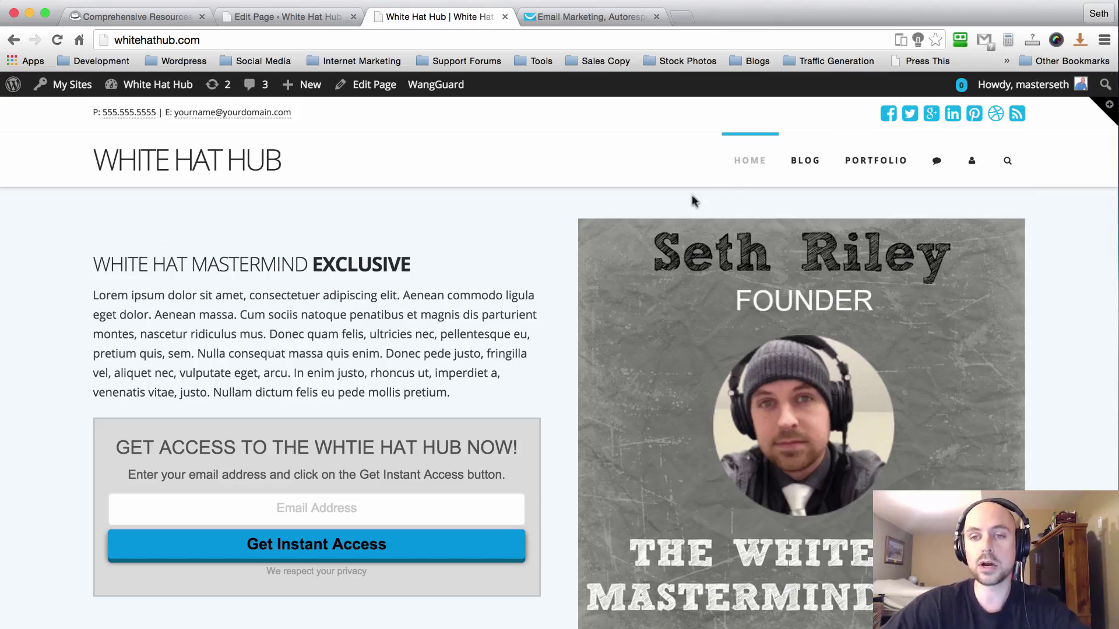
left_click(803, 160)
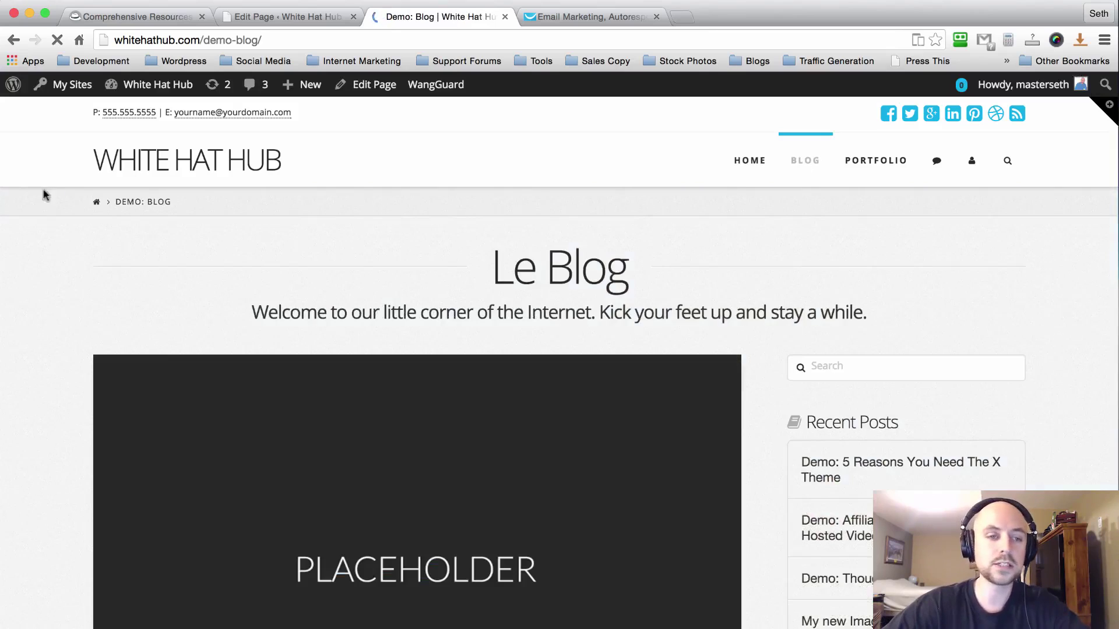
Open the post 'Demo: 5 Reasons You Need The X Theme' and scroll through it
scroll(28, 205, "down", 5)
scroll(28, 206, "down", 7)
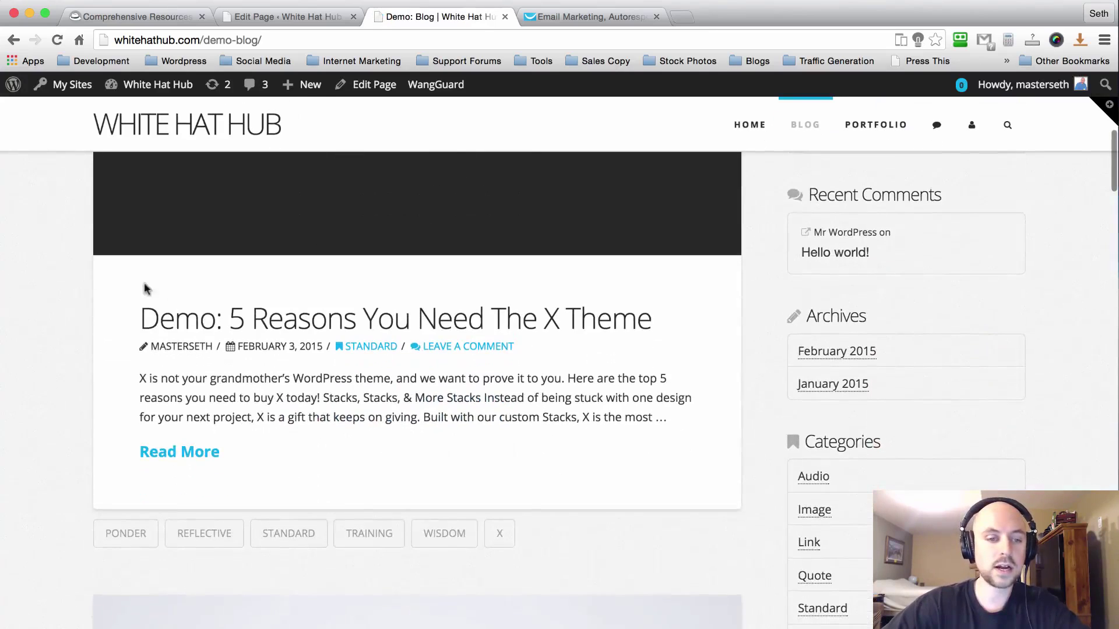
left_click(301, 326)
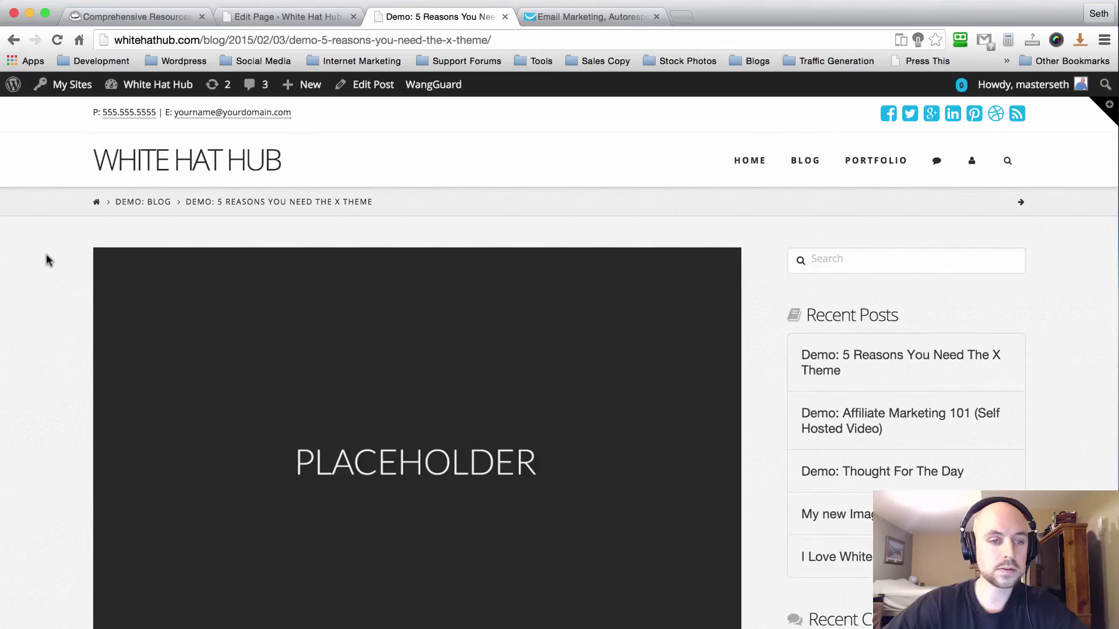
scroll(47, 256, "down", 15)
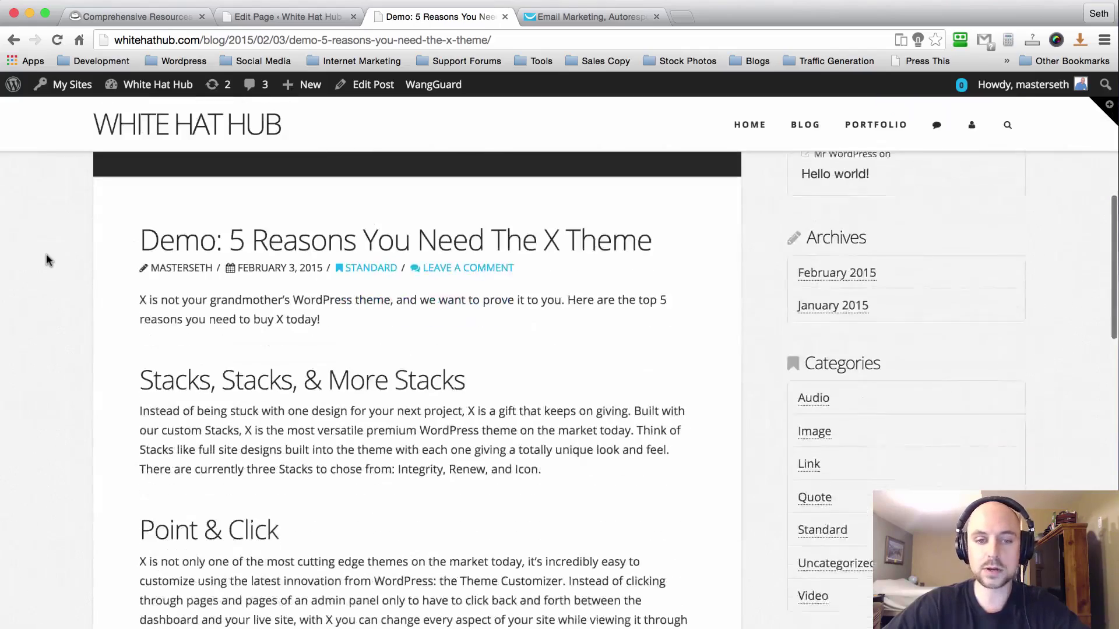
scroll(47, 259, "down", 8)
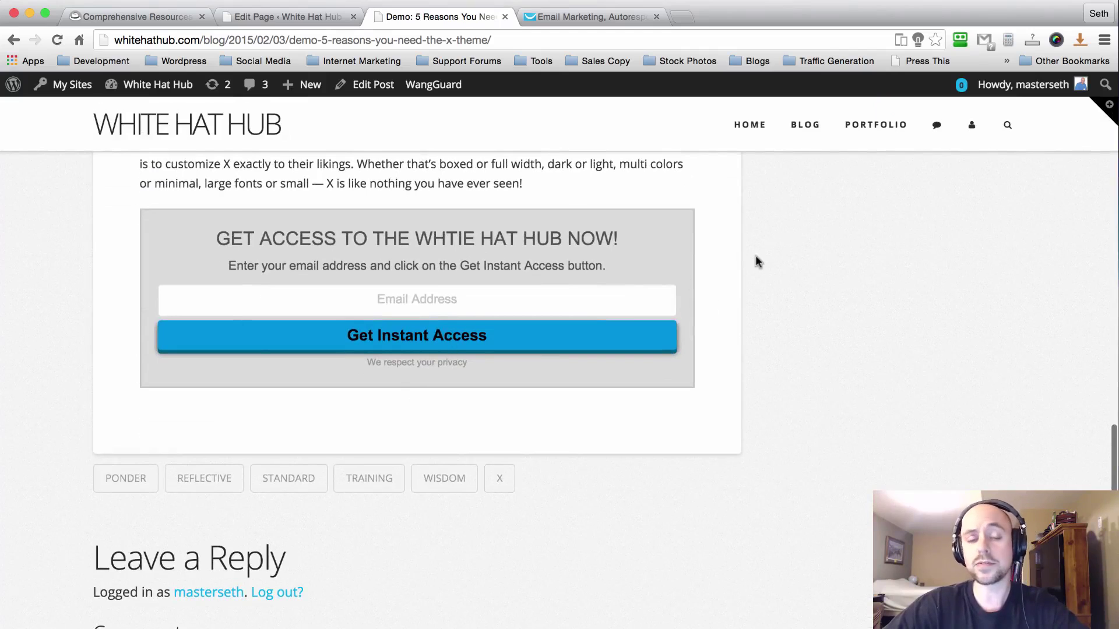
scroll(758, 287, "up", 2)
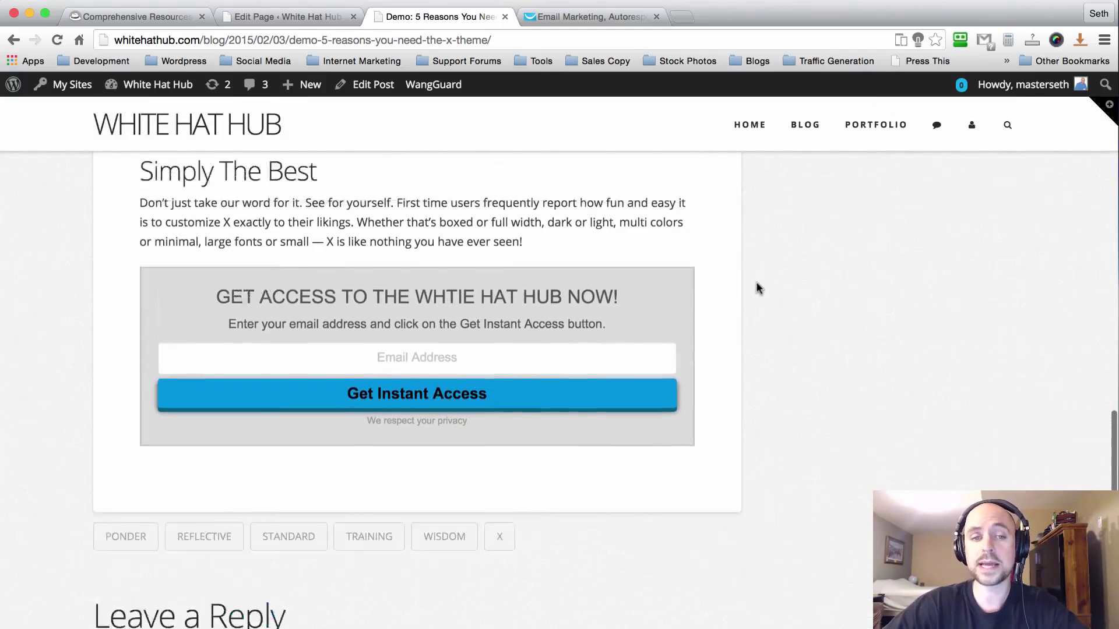
scroll(758, 288, "up", 2)
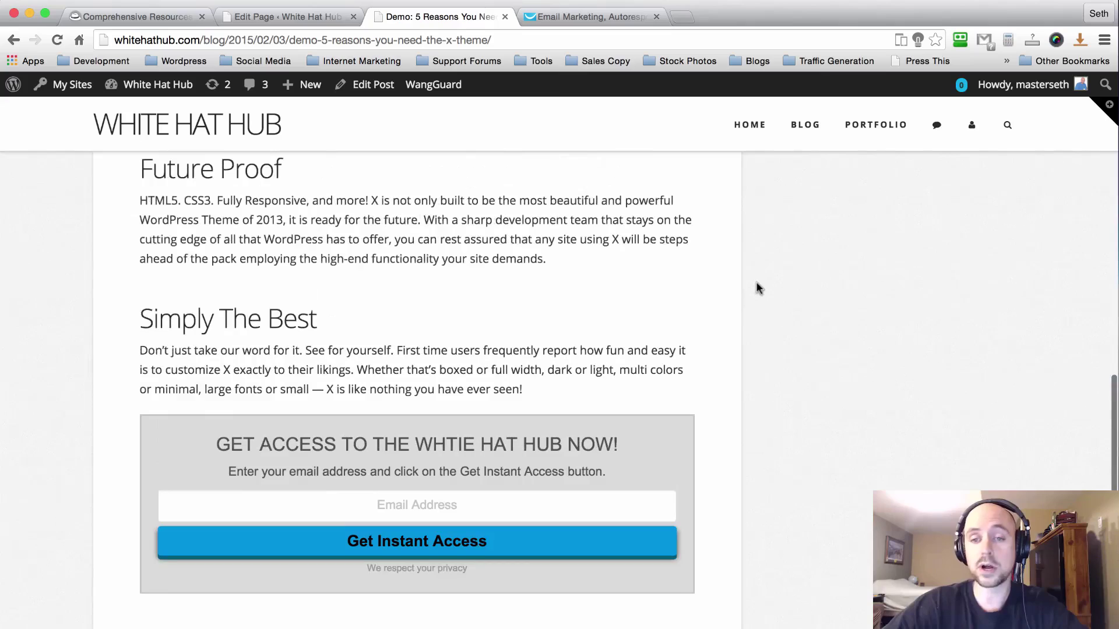
scroll(758, 287, "up", 10)
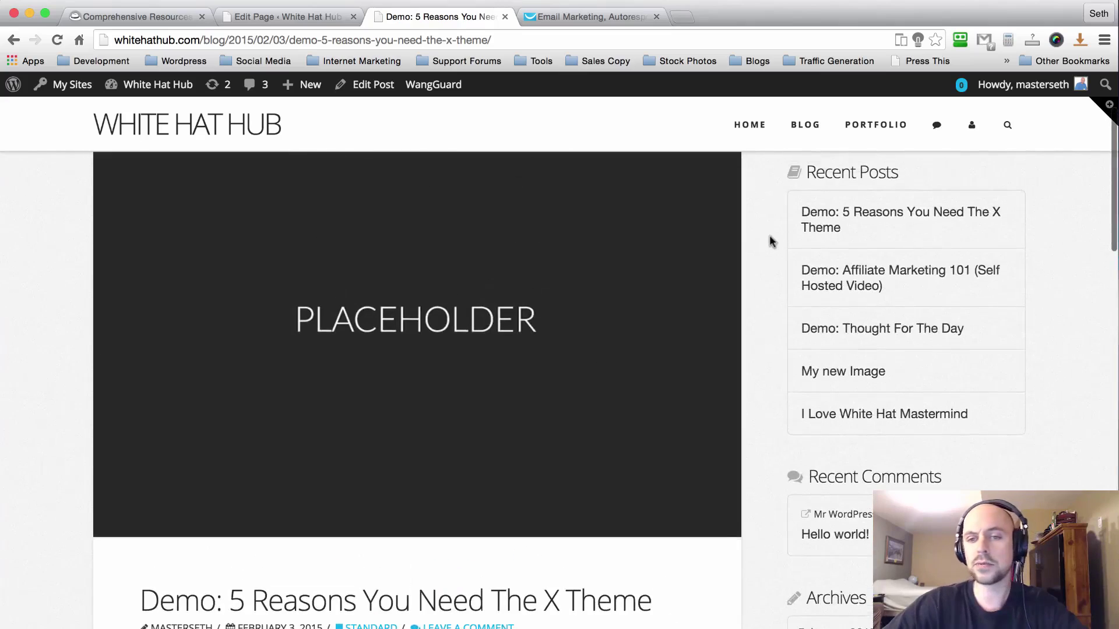
Review the Optin Lock form below the post content, then return to the Comprehensive Resources tab
left_click(844, 264)
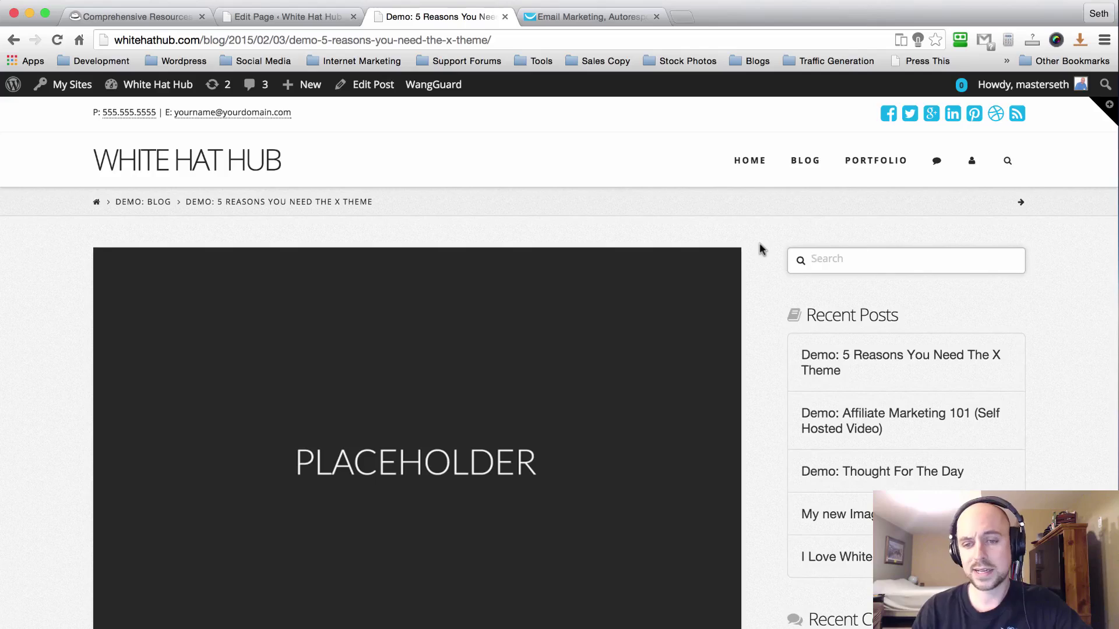
scroll(760, 245, "down", 8)
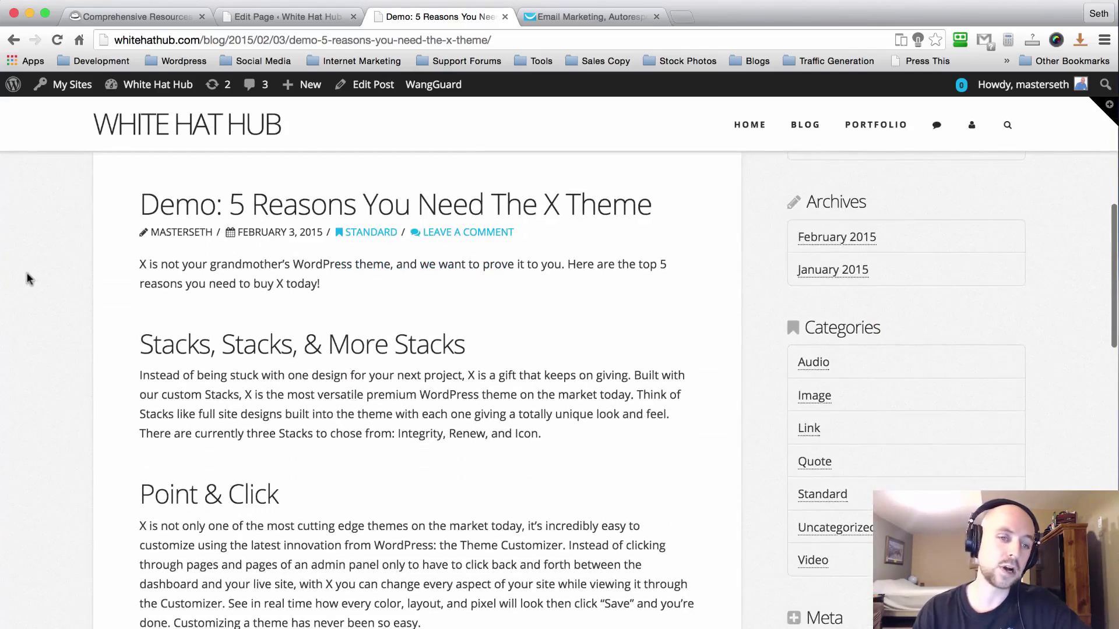
scroll(29, 277, "up", 8)
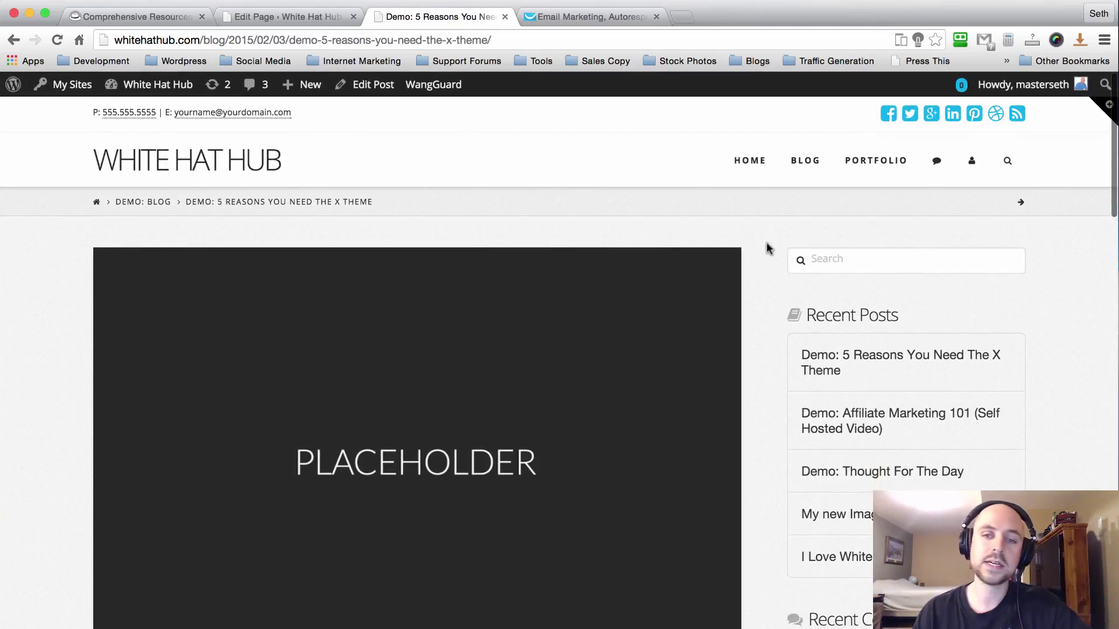
scroll(768, 249, "down", 8)
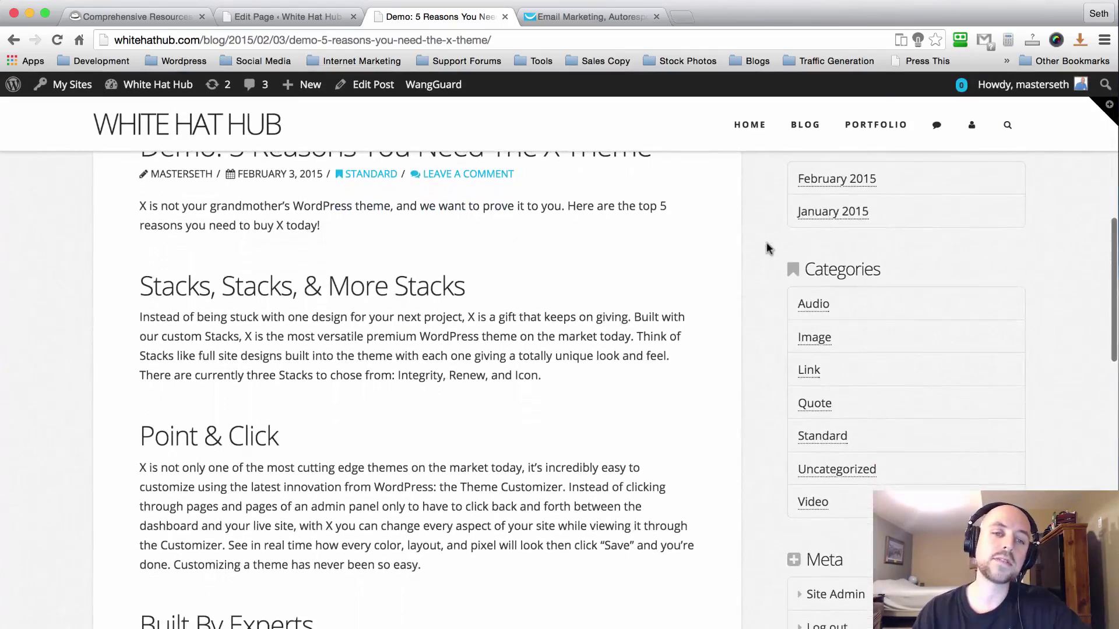
scroll(51, 280, "down", 8)
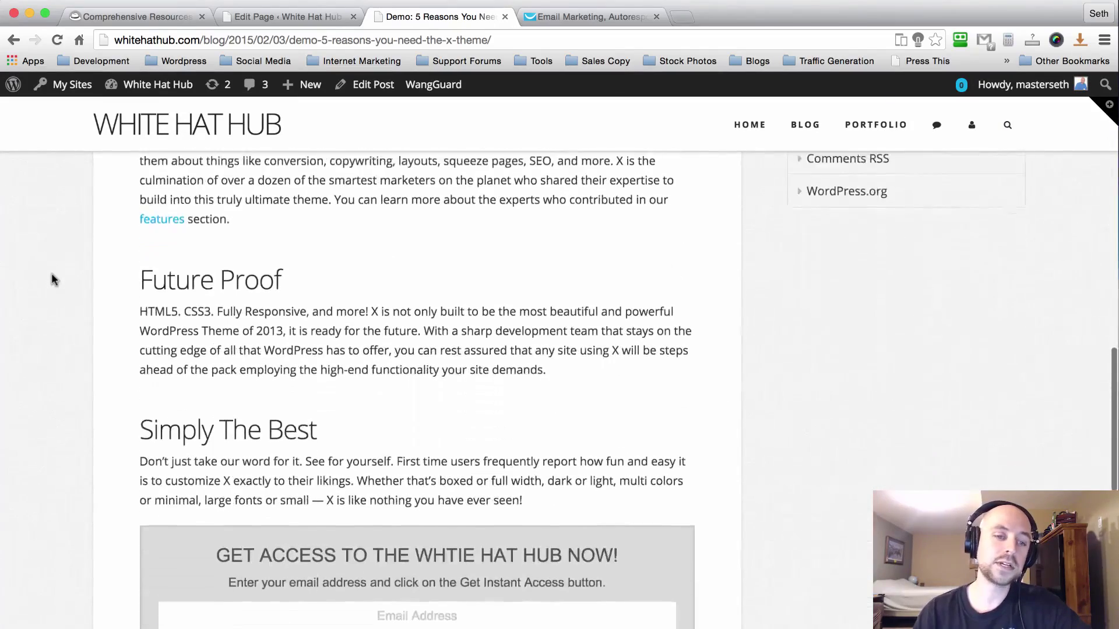
scroll(51, 278, "down", 3)
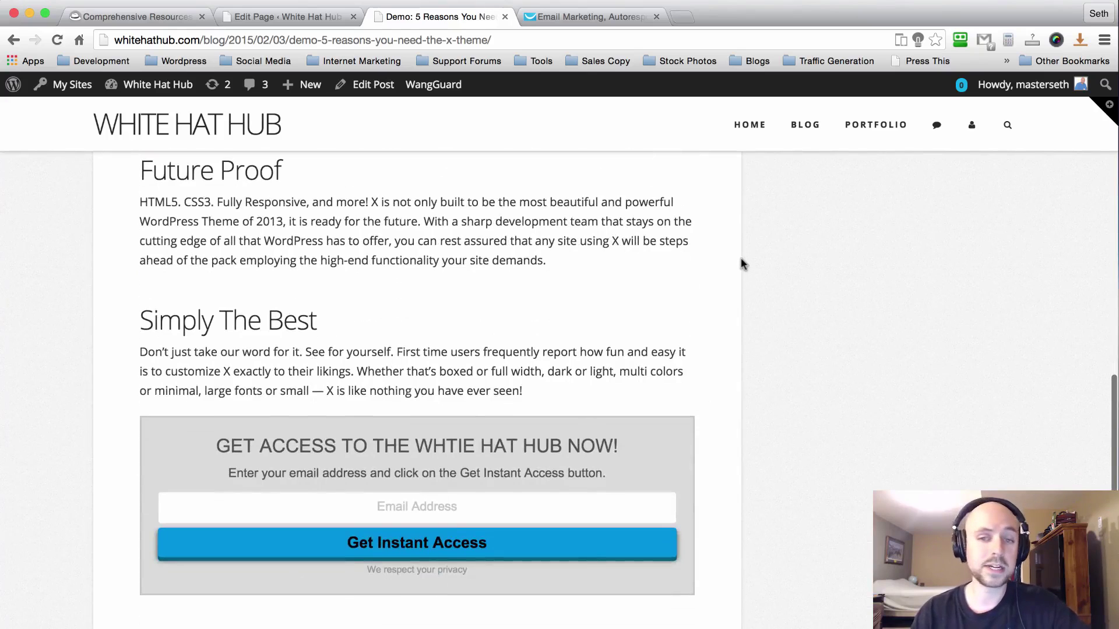
scroll(754, 243, "up", 5)
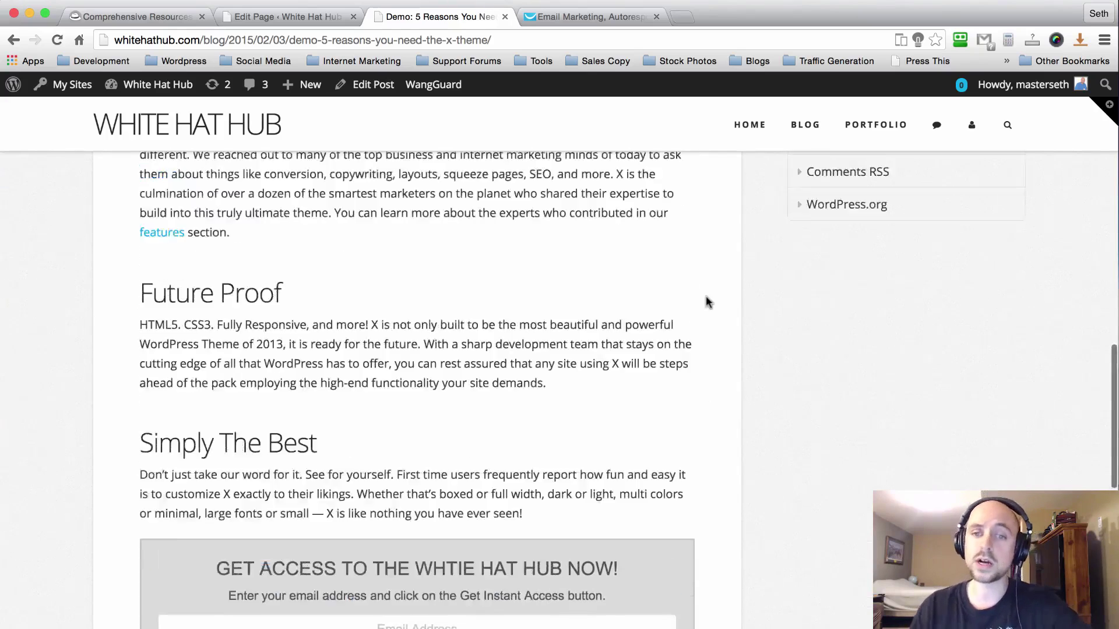
scroll(743, 245, "up", 10)
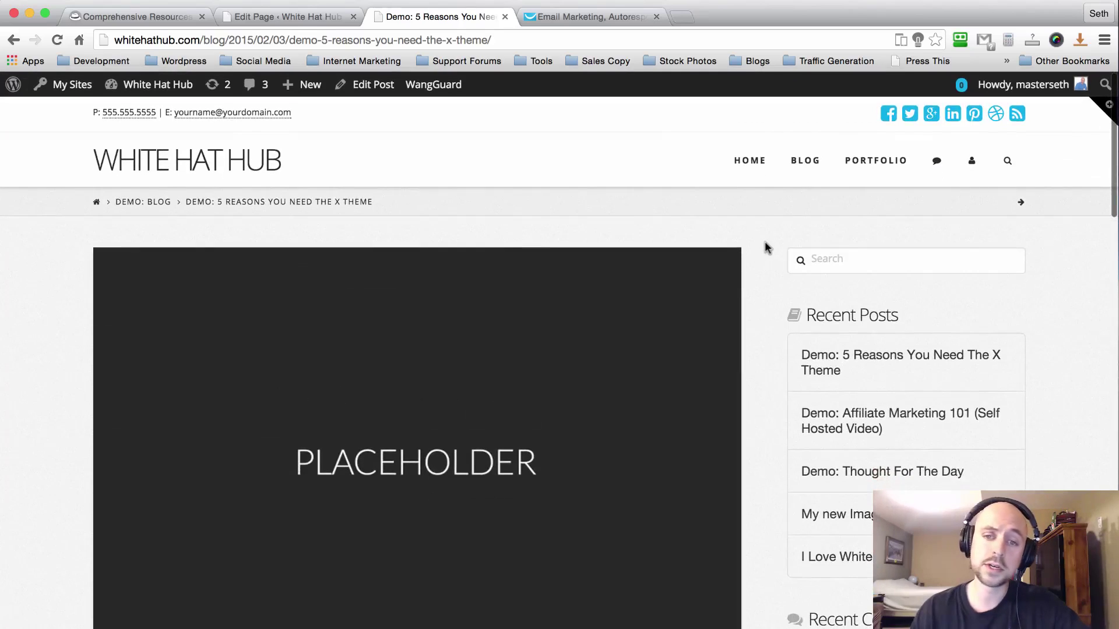
left_click(839, 260)
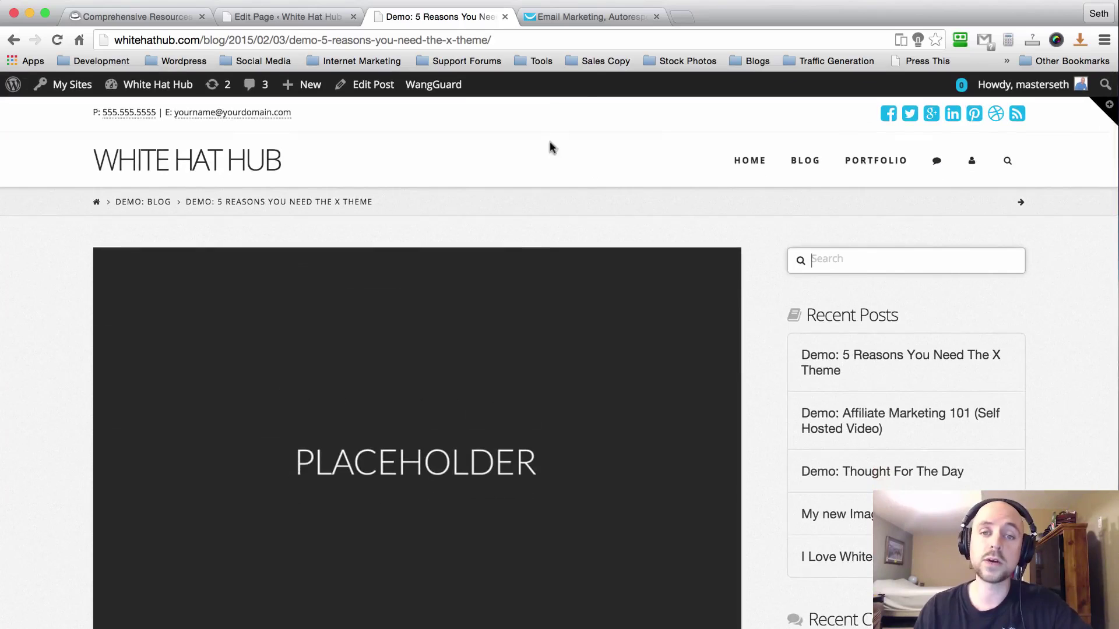
left_click(125, 19)
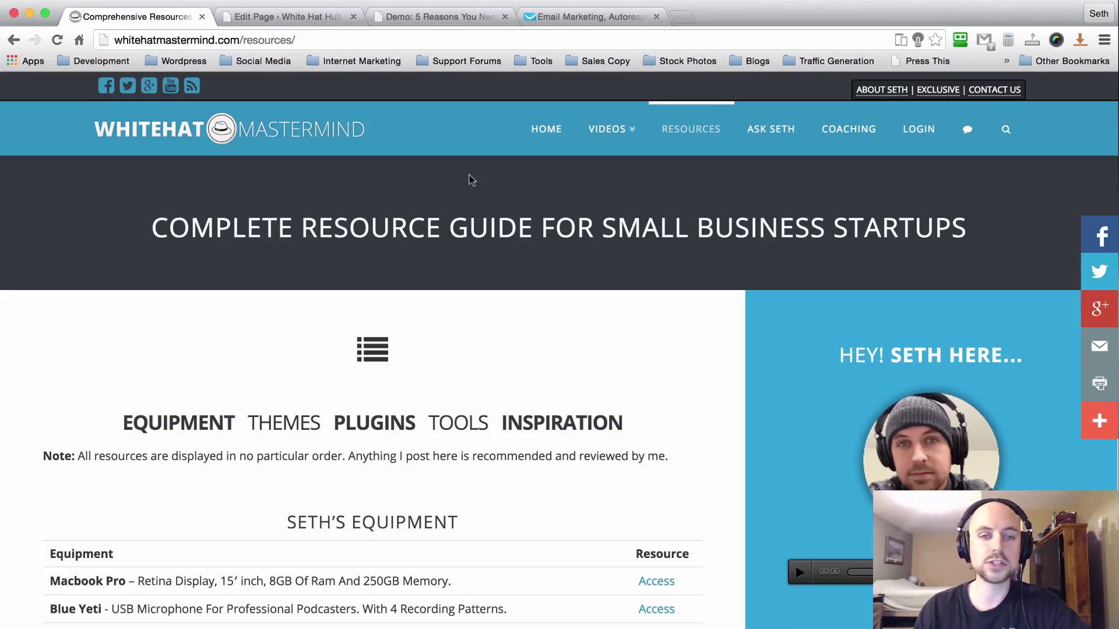
Go to the whitehatmastermind.com HOME page
left_click(536, 138)
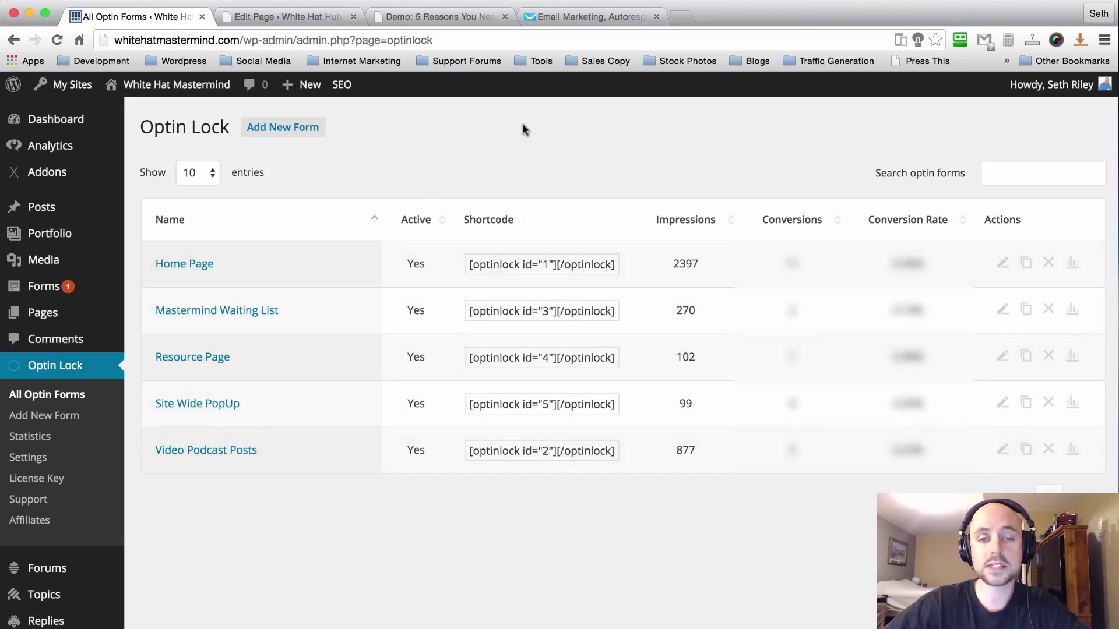
Select the Home Page form's shortcode, then open the Home Page form in Edit Form
left_click(547, 263)
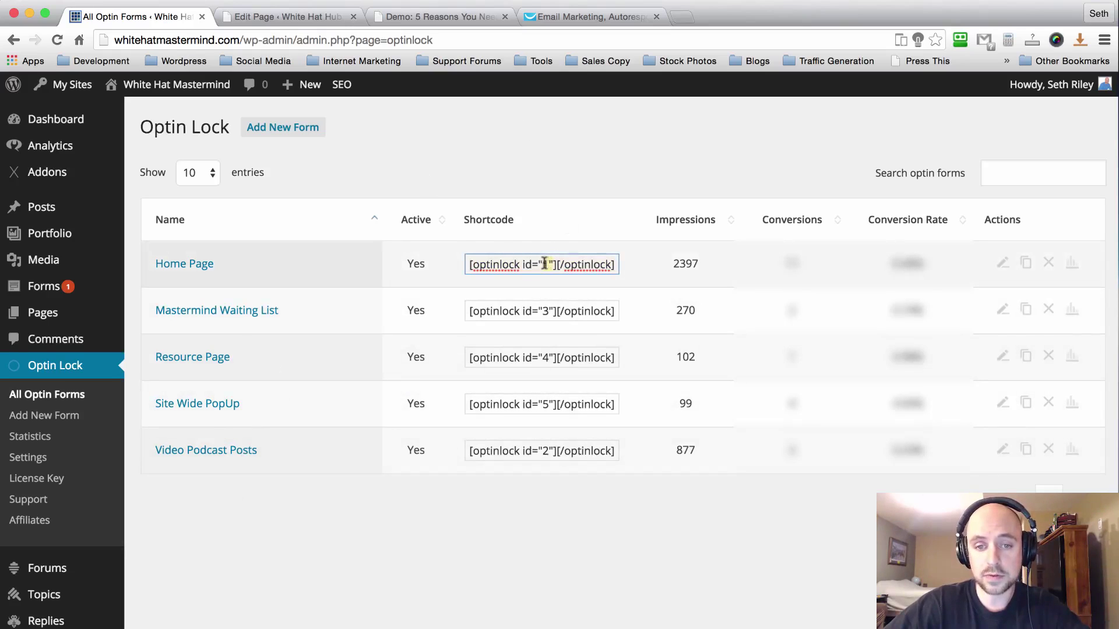
left_click(552, 220)
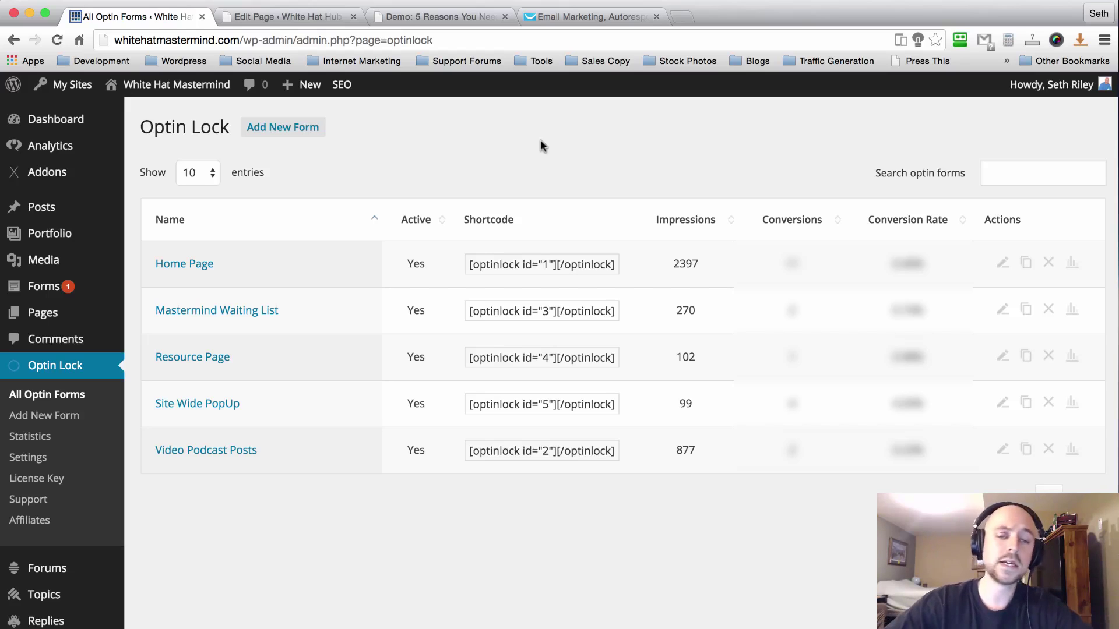
left_click(200, 269)
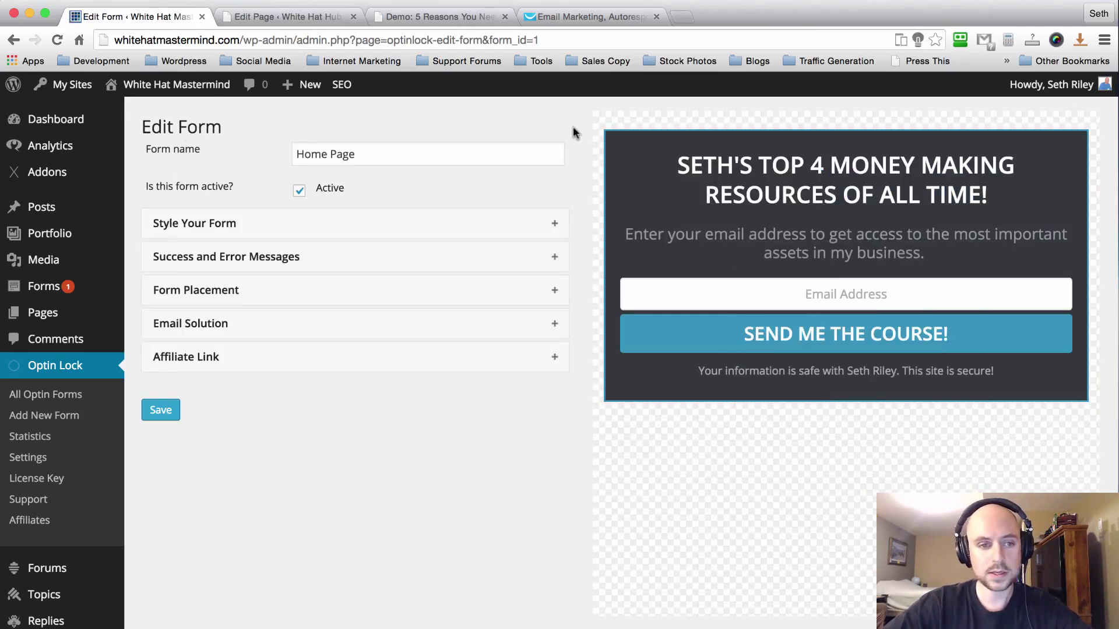
left_click(556, 225)
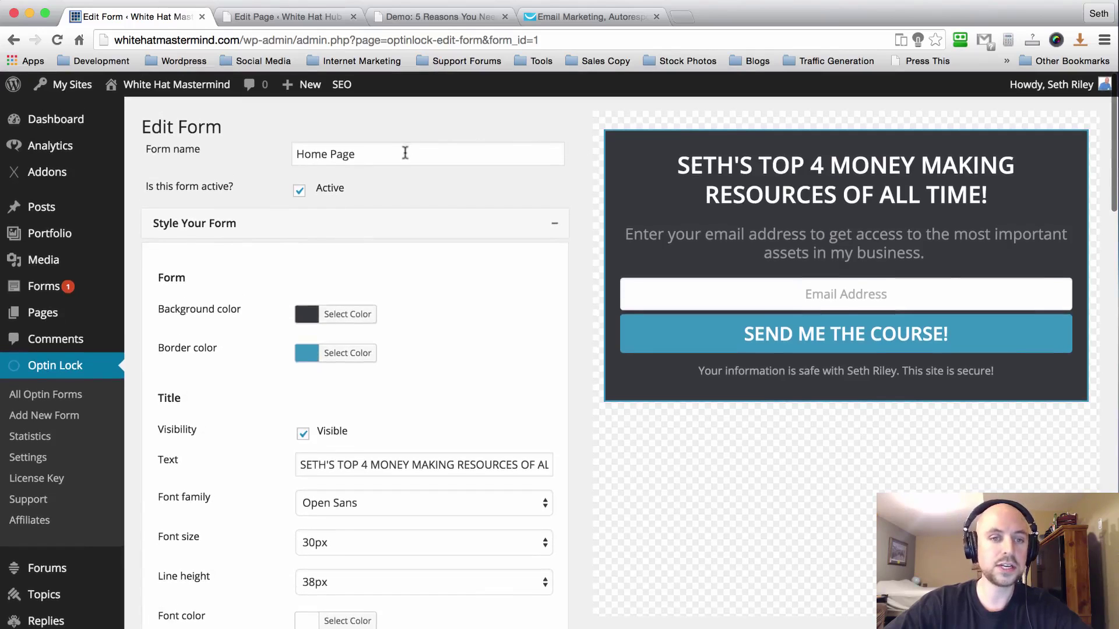
left_click_drag(405, 154, 257, 159)
left_click(552, 137)
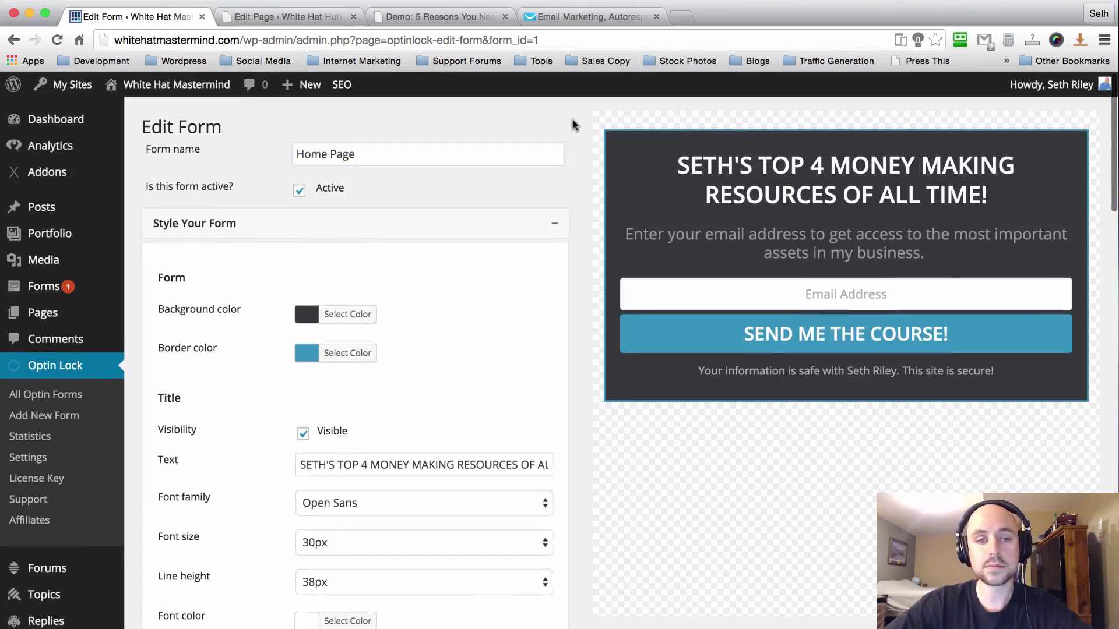
scroll(578, 103, "down", 1)
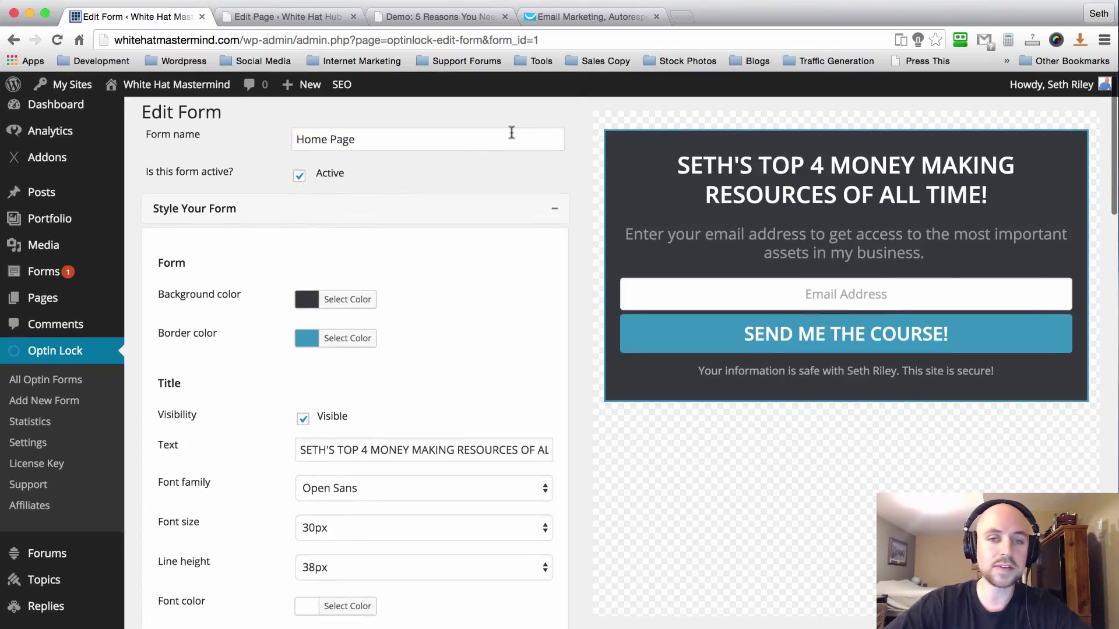
scroll(572, 117, "down", 2)
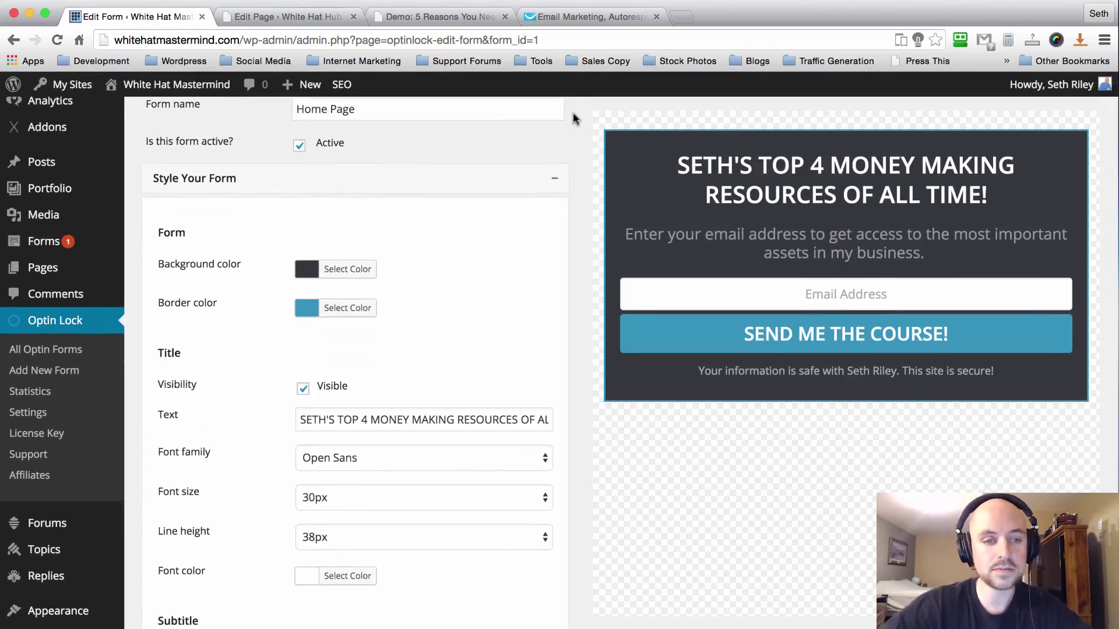
scroll(574, 117, "down", 3)
scroll(572, 113, "down", 4)
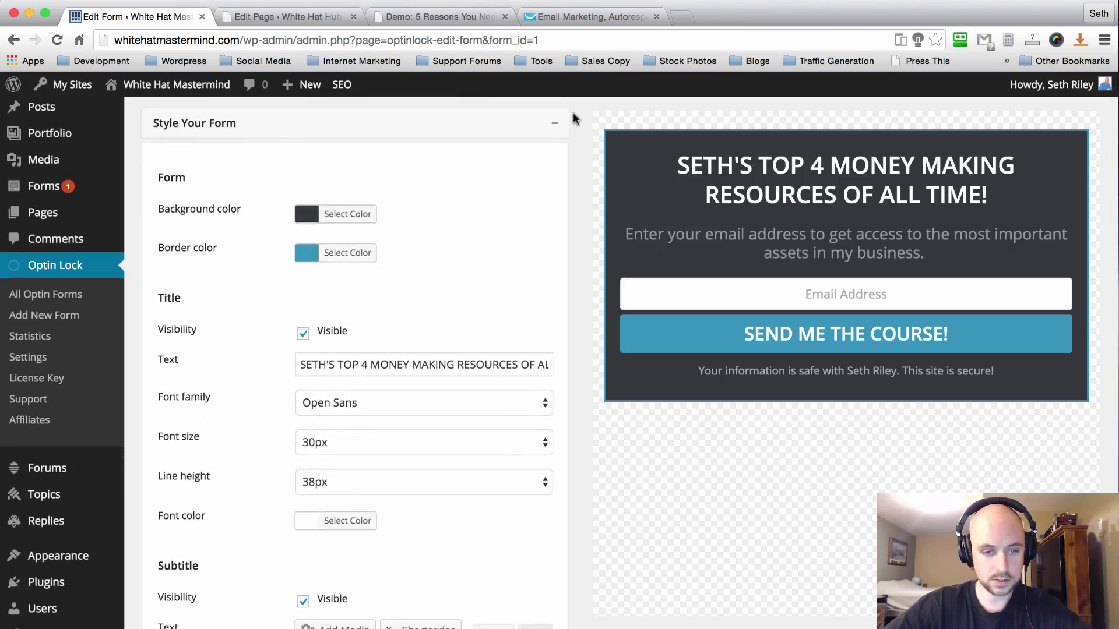
scroll(575, 228, "down", 15)
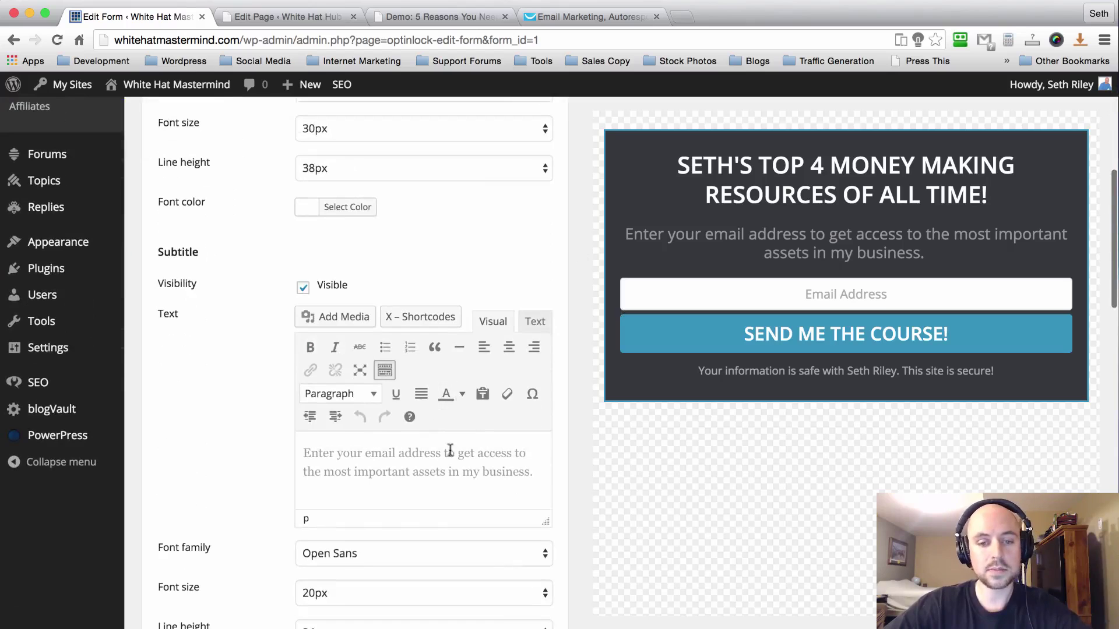
triple_click(465, 461)
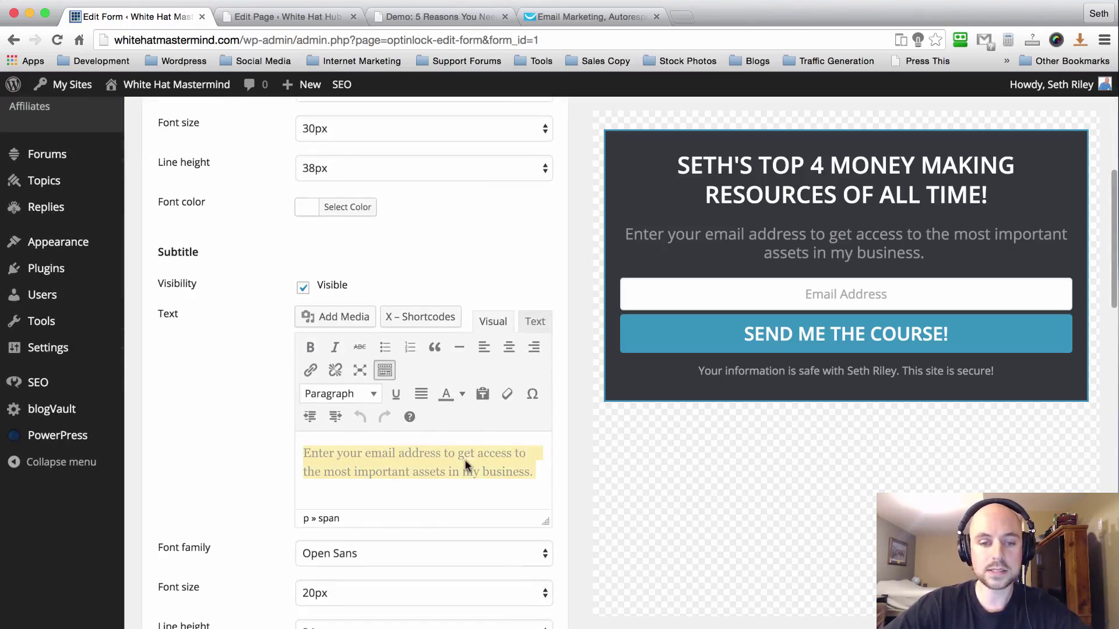
left_click(257, 352)
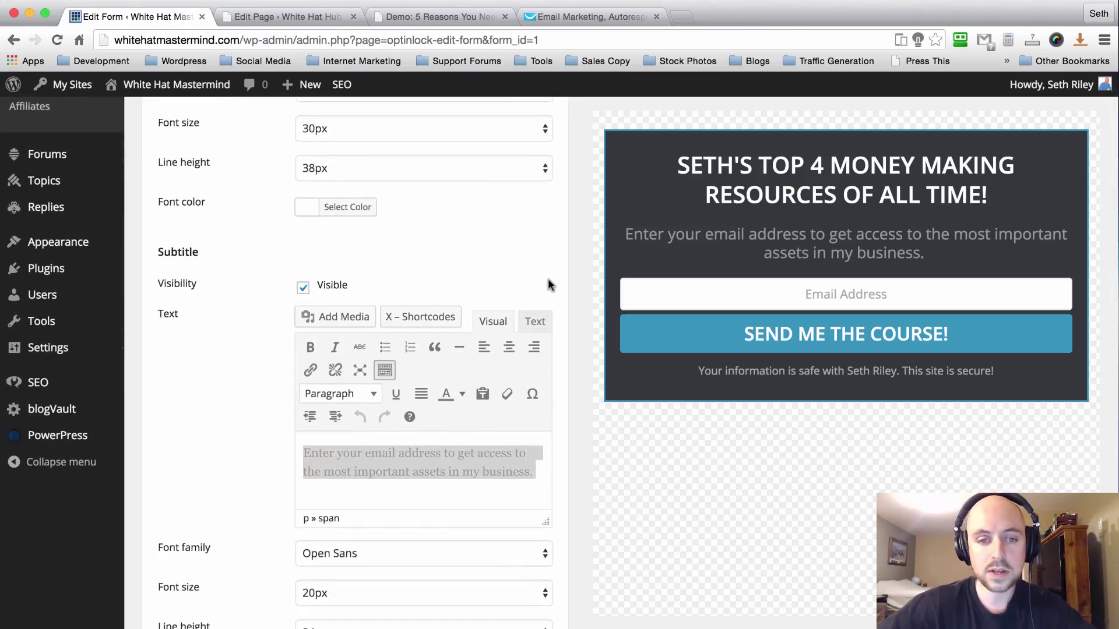
triple_click(417, 456)
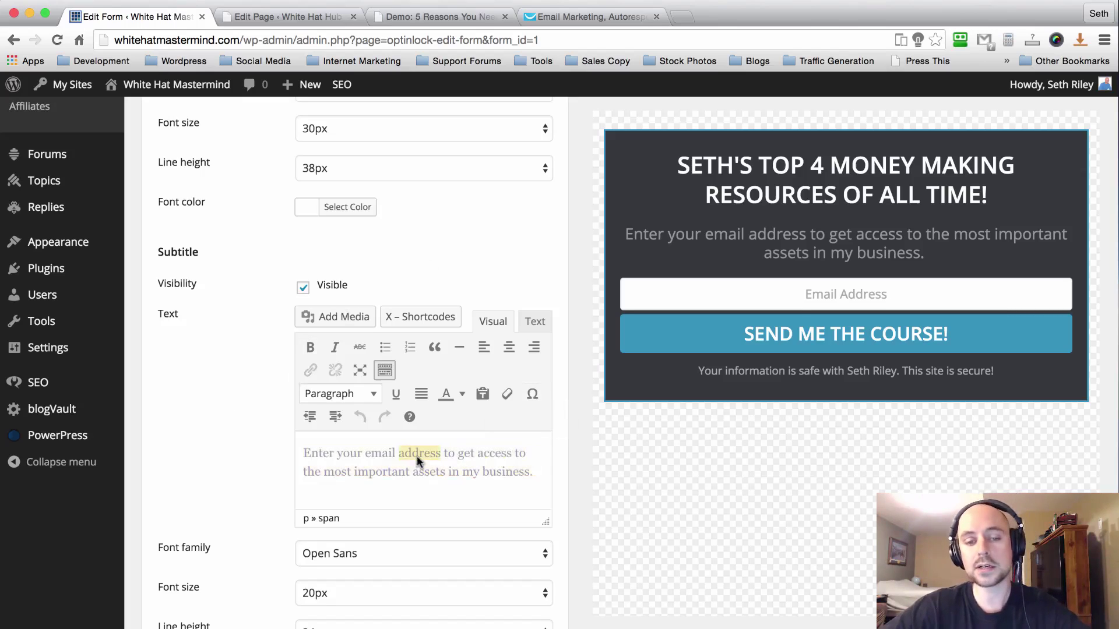
left_click(231, 404)
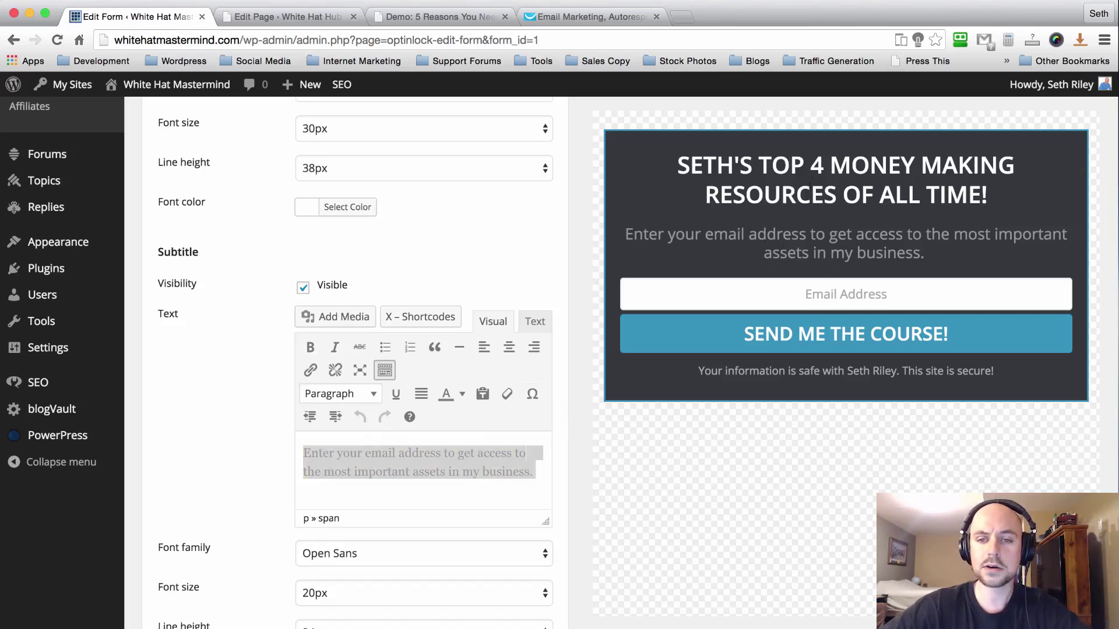
scroll(214, 296, "down", 3)
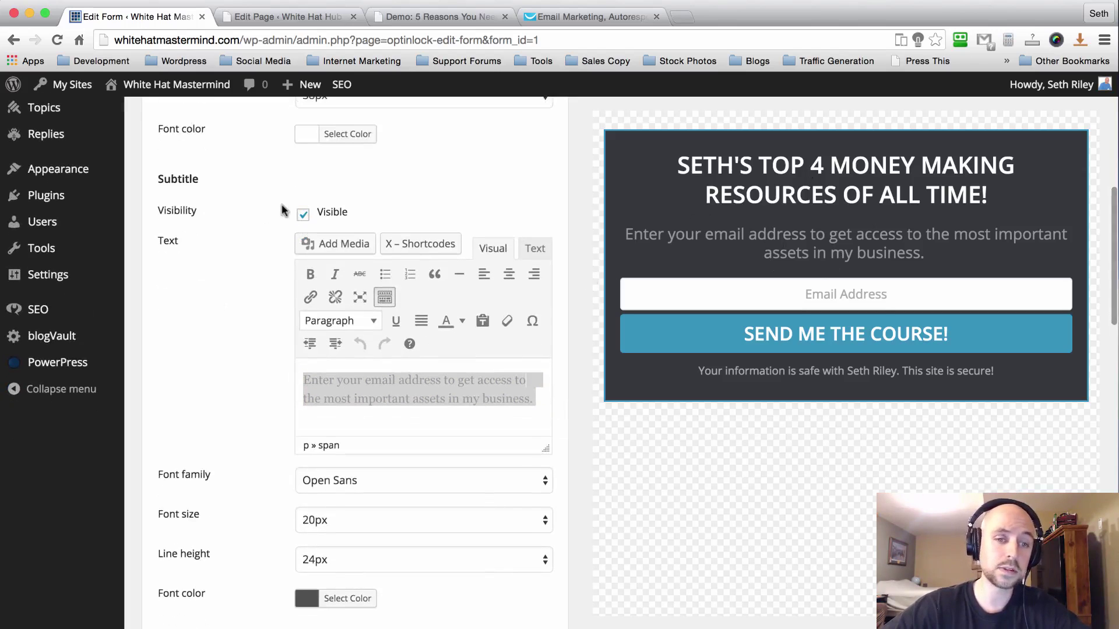
scroll(282, 211, "down", 8)
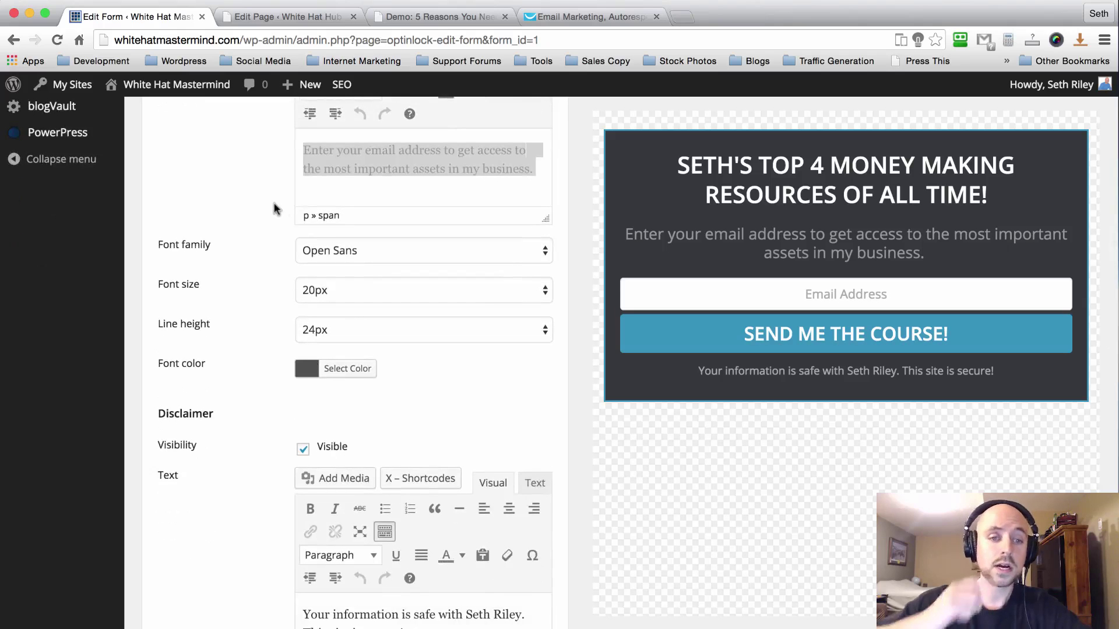
scroll(276, 209, "down", 4)
scroll(276, 208, "down", 5)
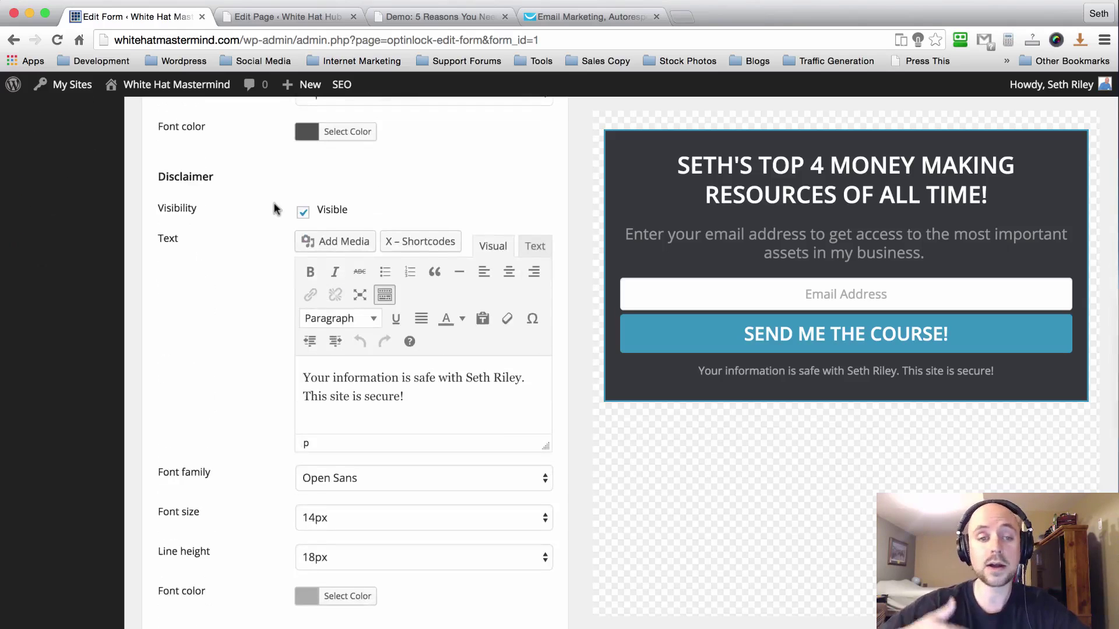
scroll(276, 208, "down", 3)
scroll(276, 208, "down", 4)
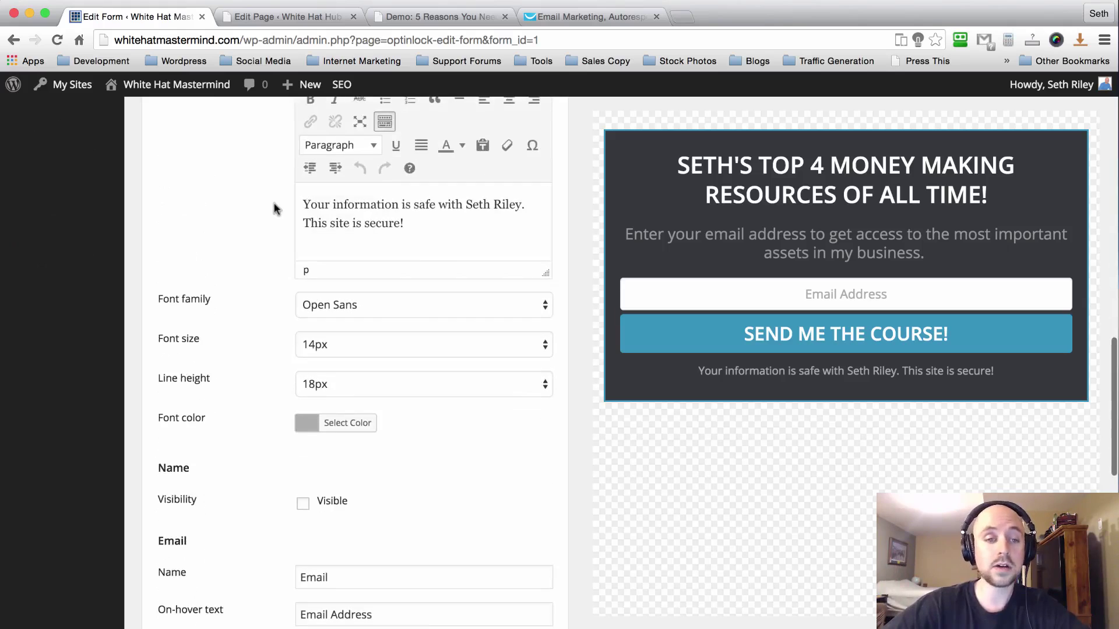
scroll(277, 208, "down", 3)
scroll(276, 209, "down", 8)
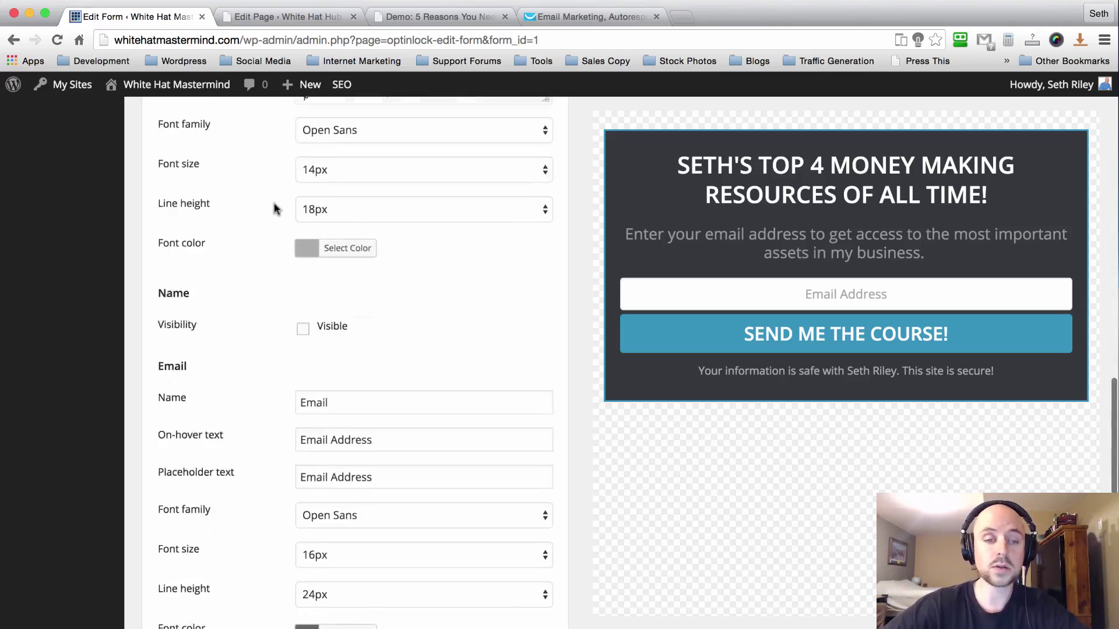
scroll(277, 208, "down", 4)
scroll(277, 209, "down", 18)
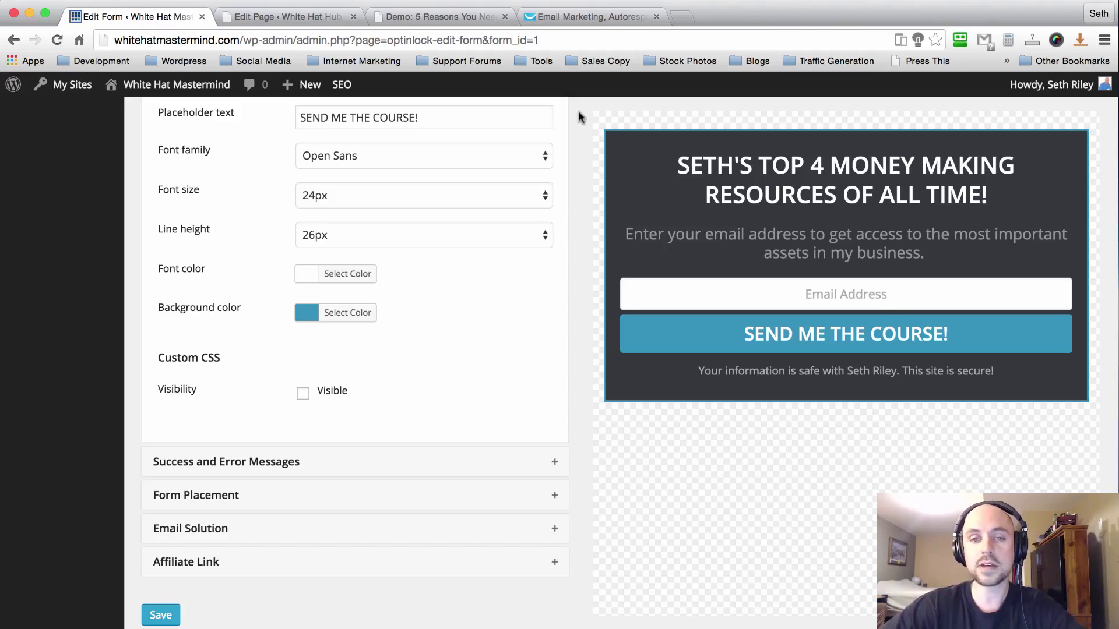
Expand Form Placement, select the Manual Placement shortcode, and review Automatic Placement and Optin Type
left_click(557, 494)
scroll(500, 349, "down", 6)
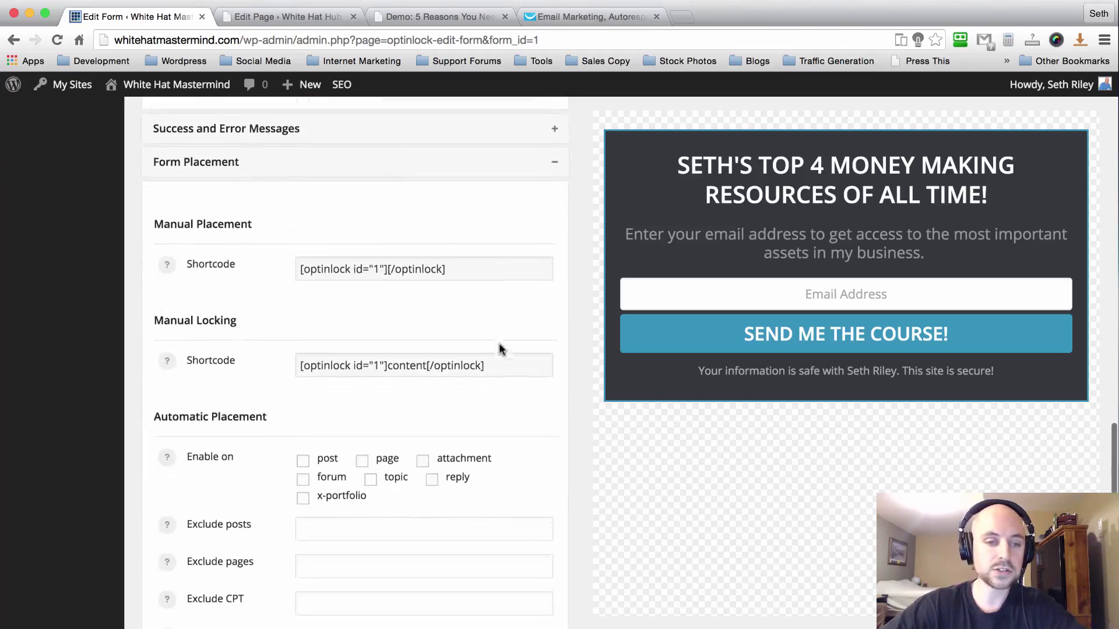
left_click(443, 258)
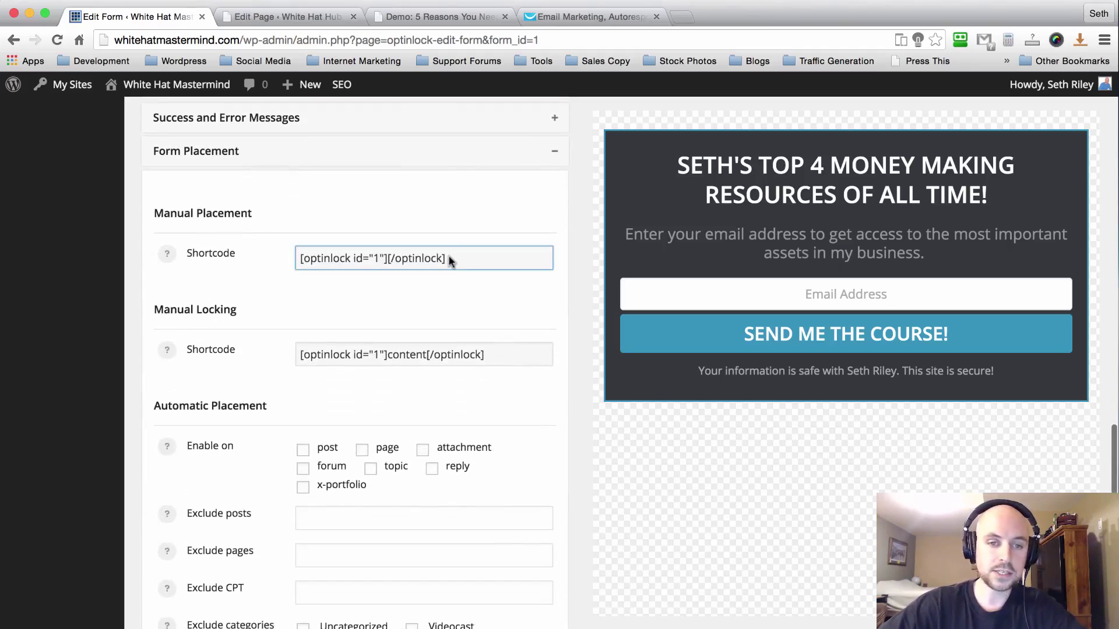
scroll(282, 245, "down", 5)
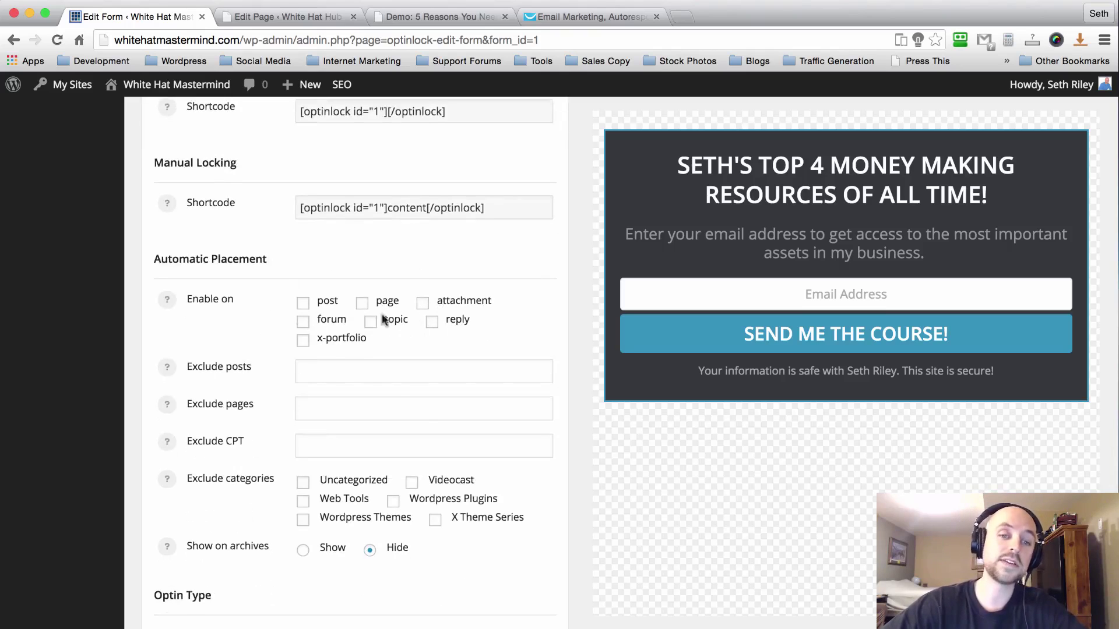
scroll(277, 278, "down", 1)
scroll(277, 279, "down", 1)
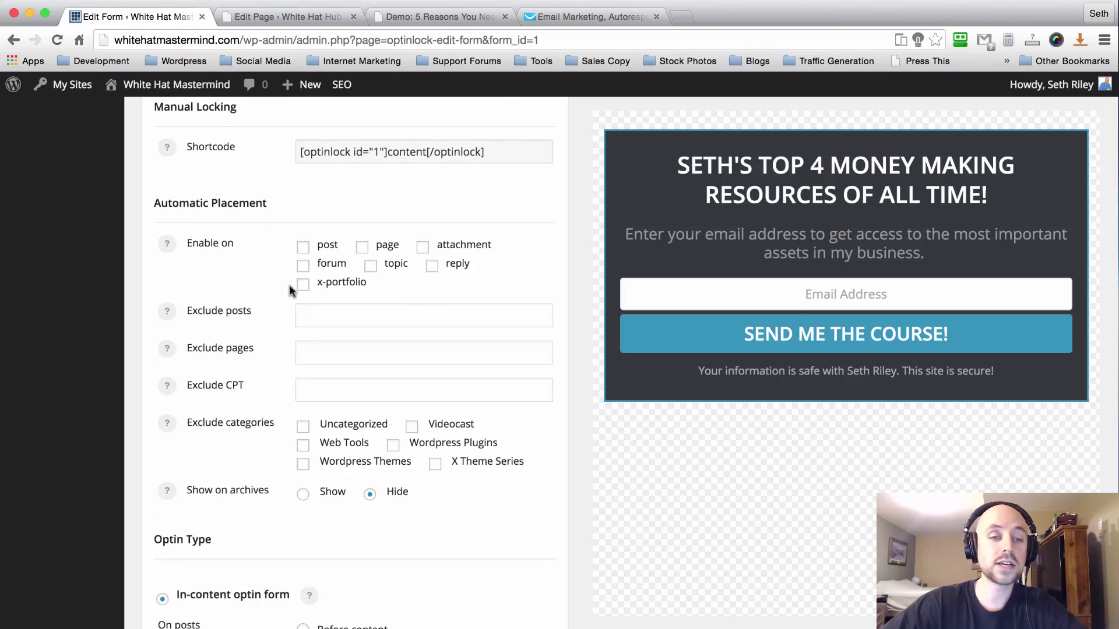
scroll(278, 249, "down", 2)
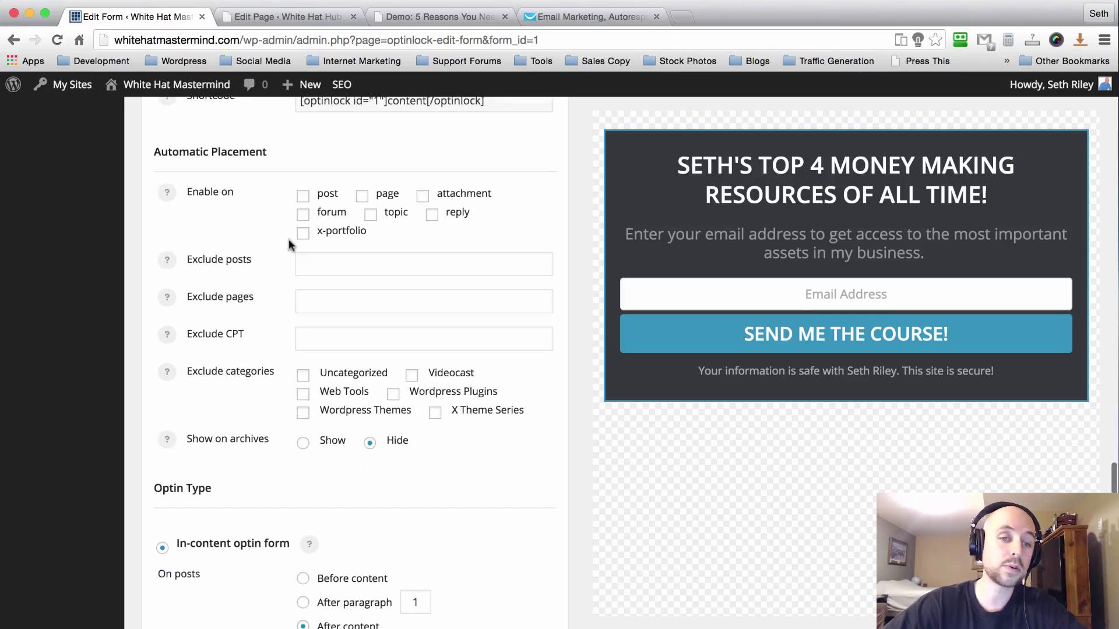
scroll(277, 201, "down", 2)
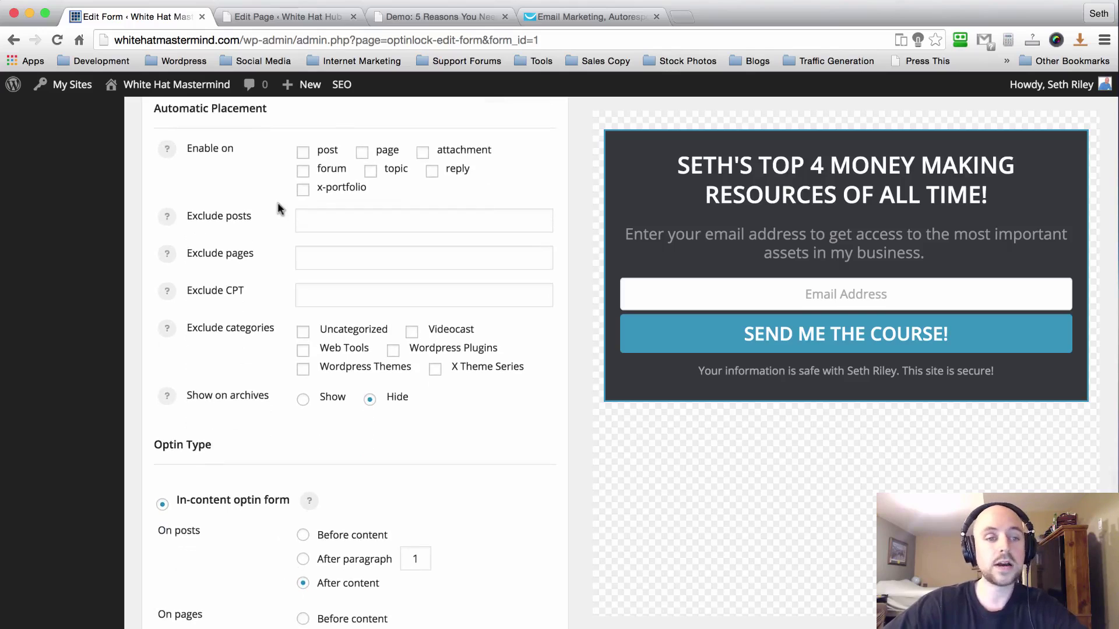
scroll(285, 182, "down", 2)
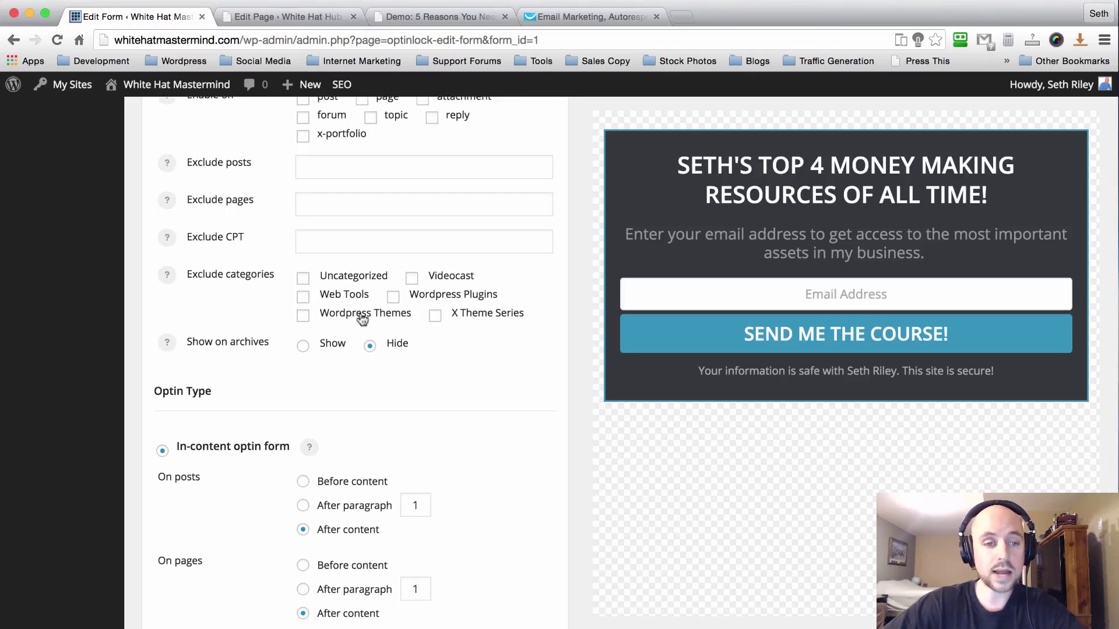
scroll(280, 225, "down", 3)
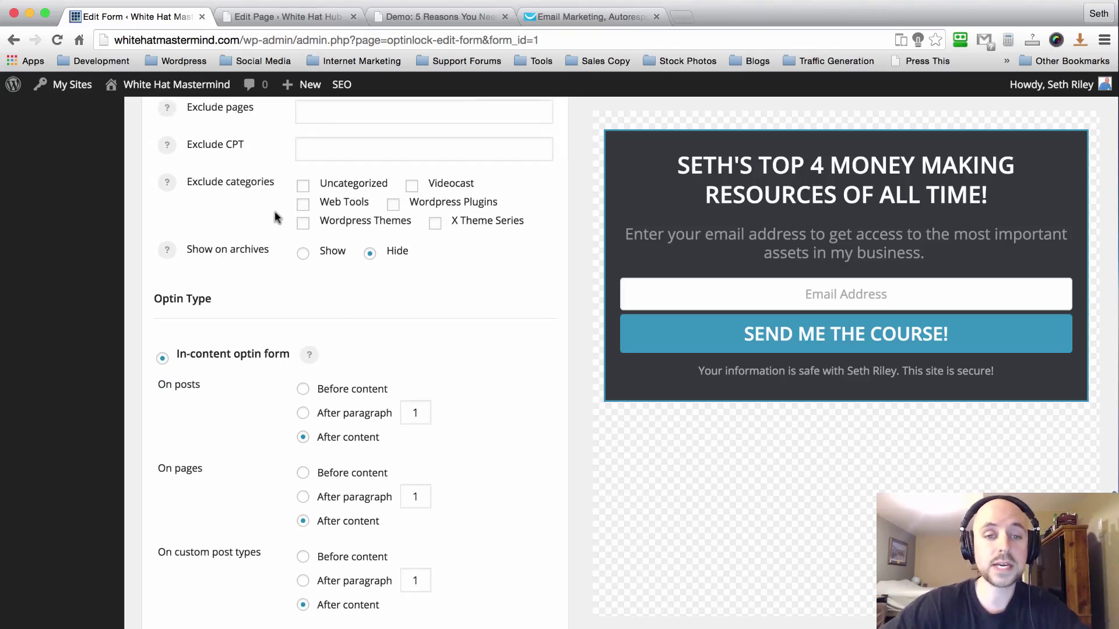
scroll(553, 196, "down", 3)
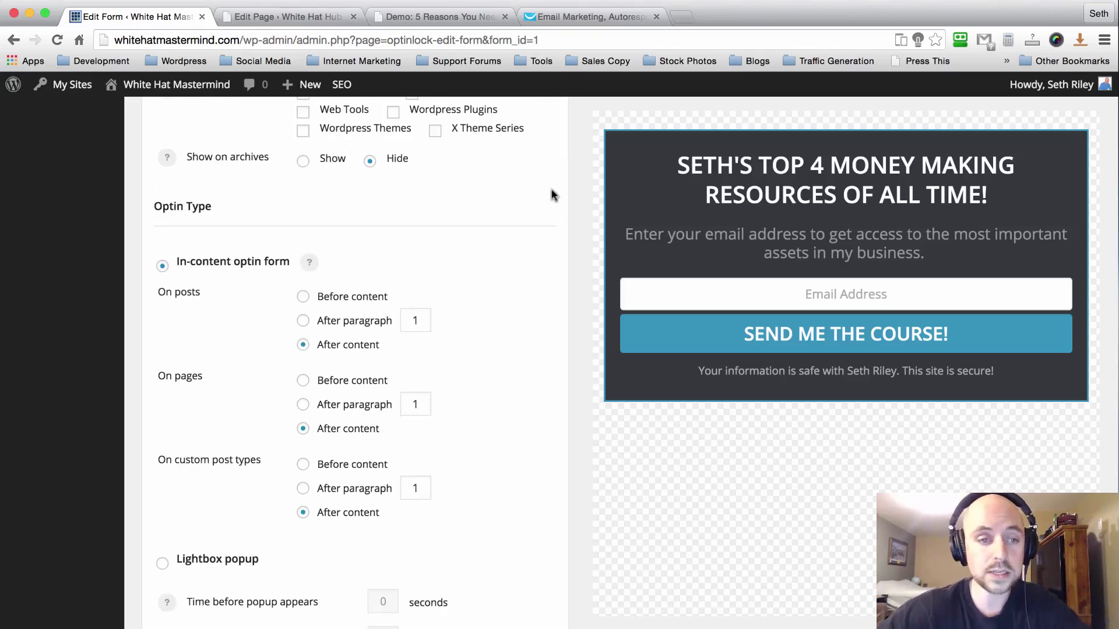
scroll(553, 196, "down", 3)
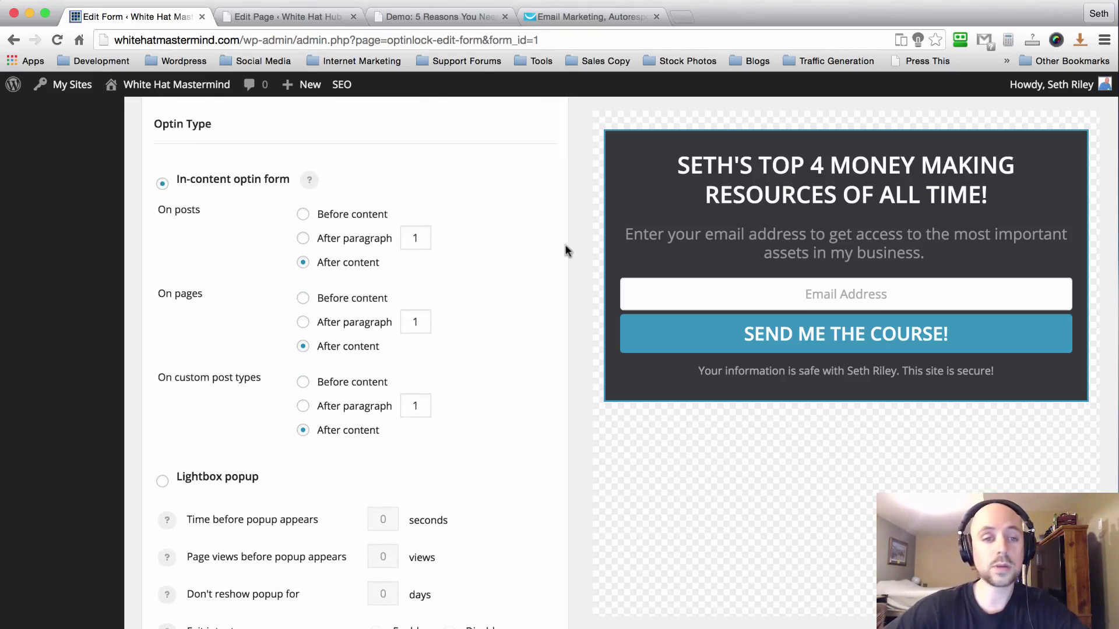
scroll(564, 187, "down", 3)
scroll(565, 187, "down", 3)
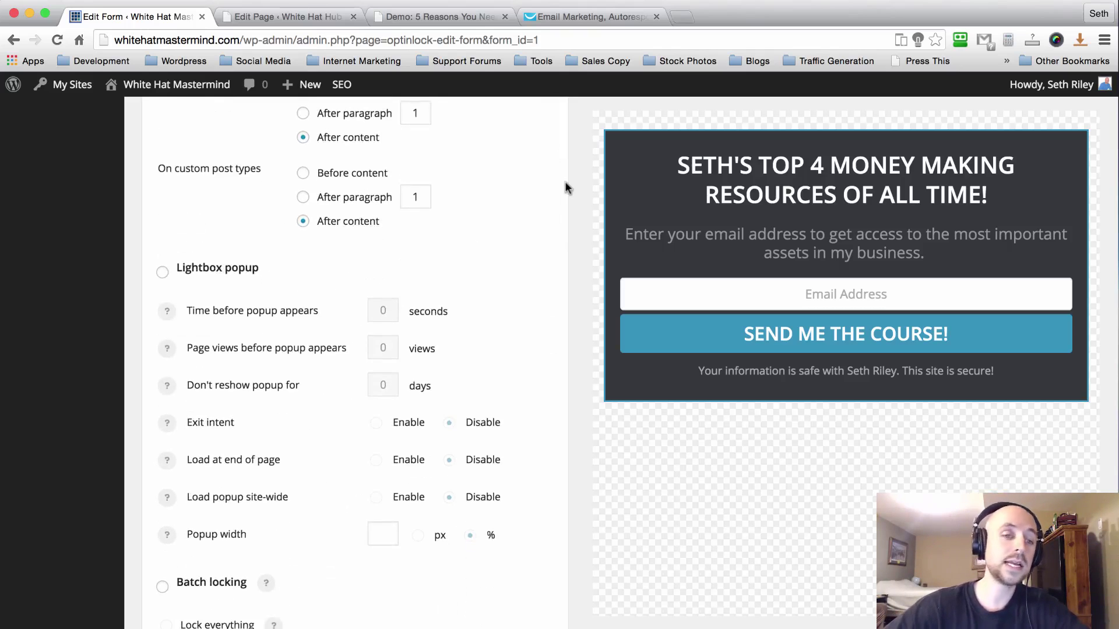
Switch the optin type to Lightbox popup and inspect its don't-reshow days value, leaving it unchanged
left_click(161, 273)
scroll(570, 216, "down", 3)
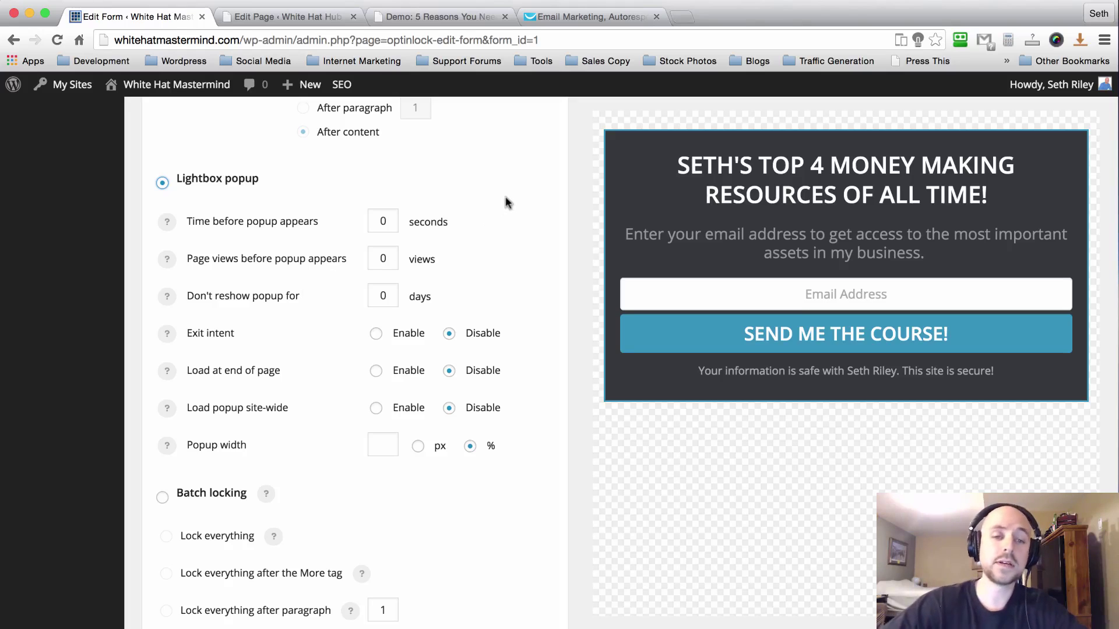
scroll(505, 196, "down", 2)
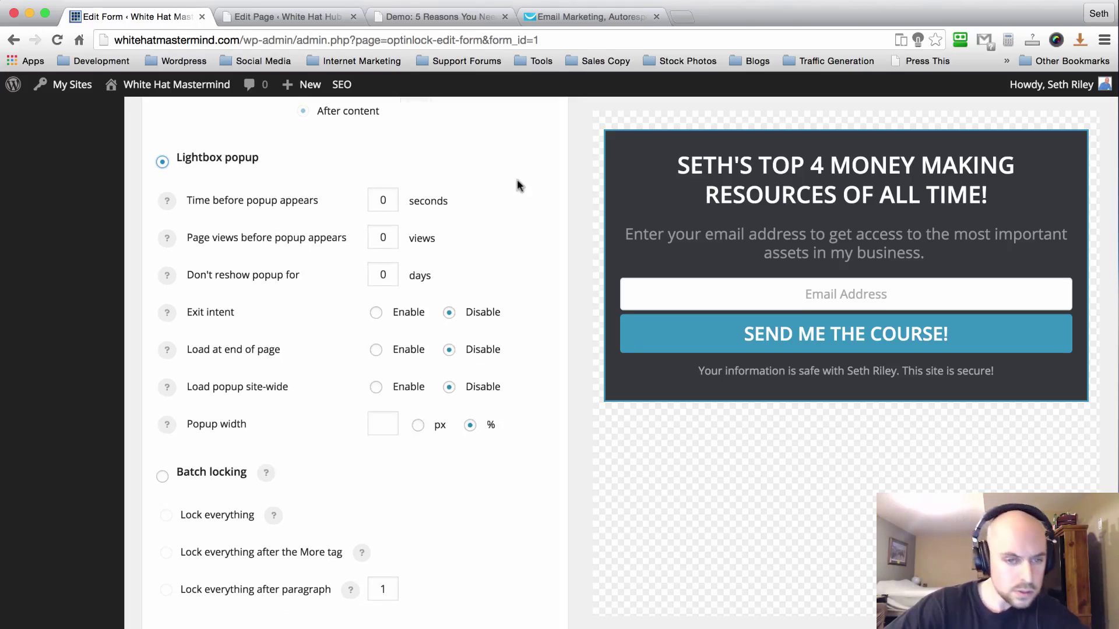
double_click(383, 275)
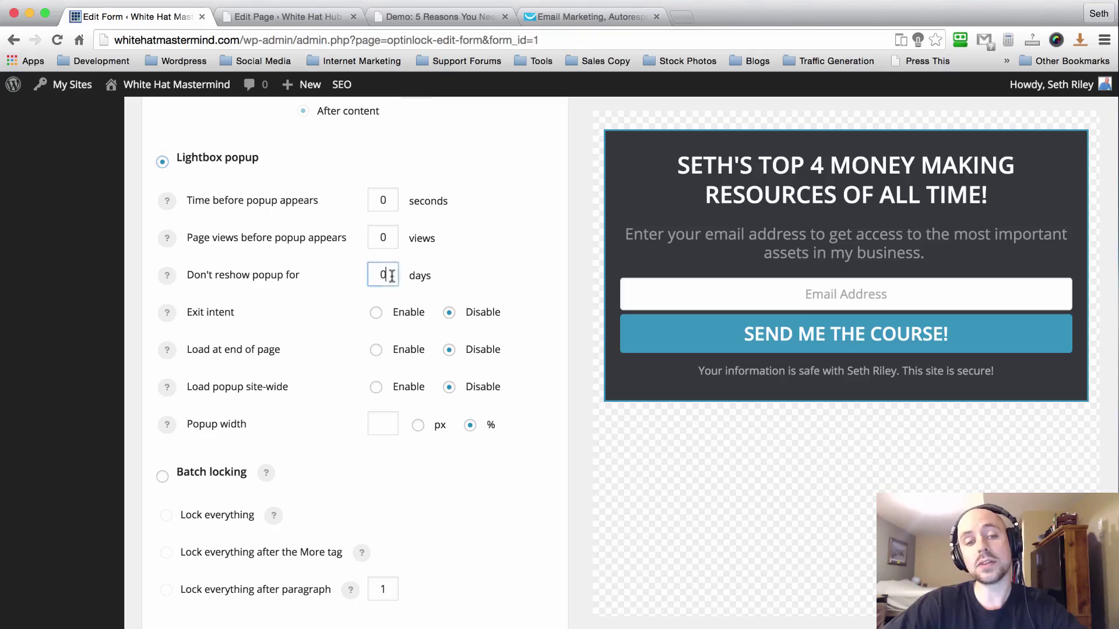
left_click(515, 175)
Reselect In-content optin form and return to the top of the form editor
scroll(536, 166, "down", 3)
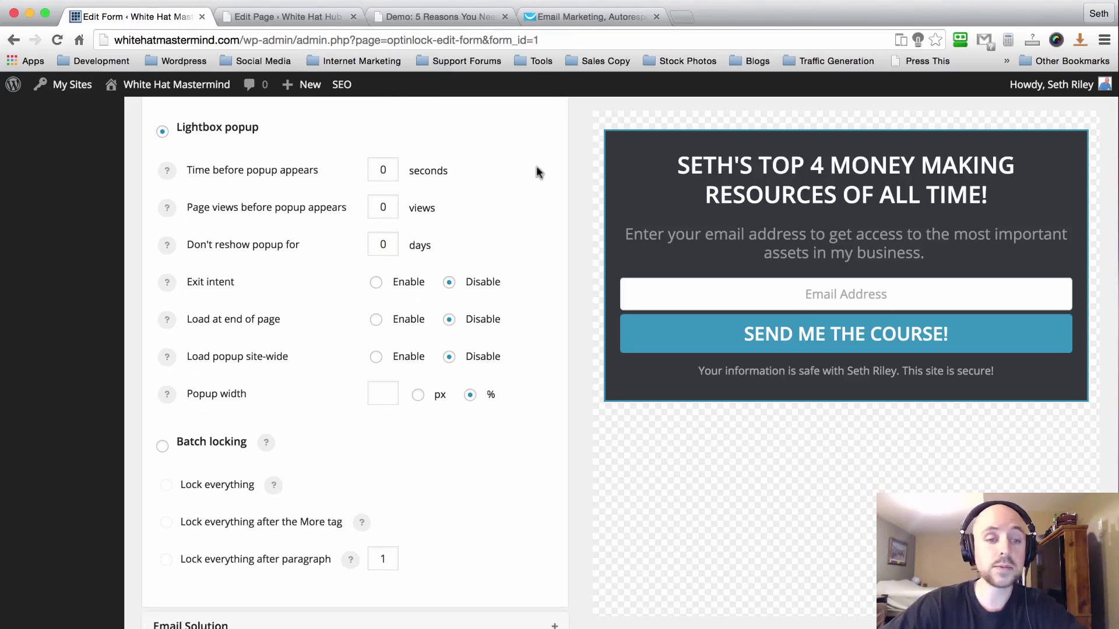
scroll(536, 165, "up", 2)
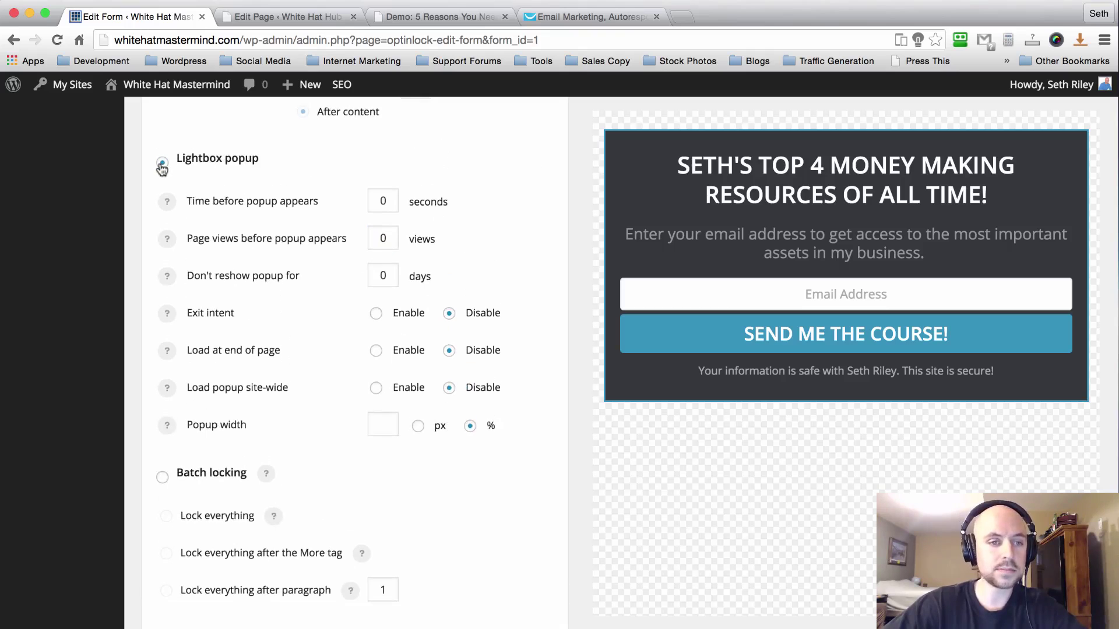
scroll(524, 146, "up", 10)
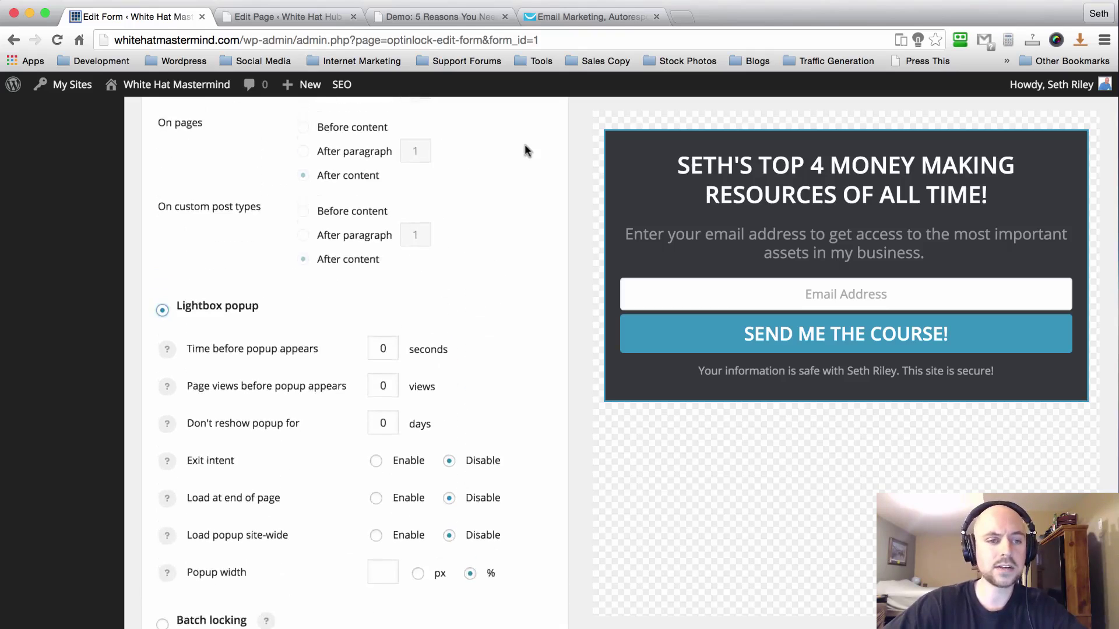
scroll(525, 146, "up", 3)
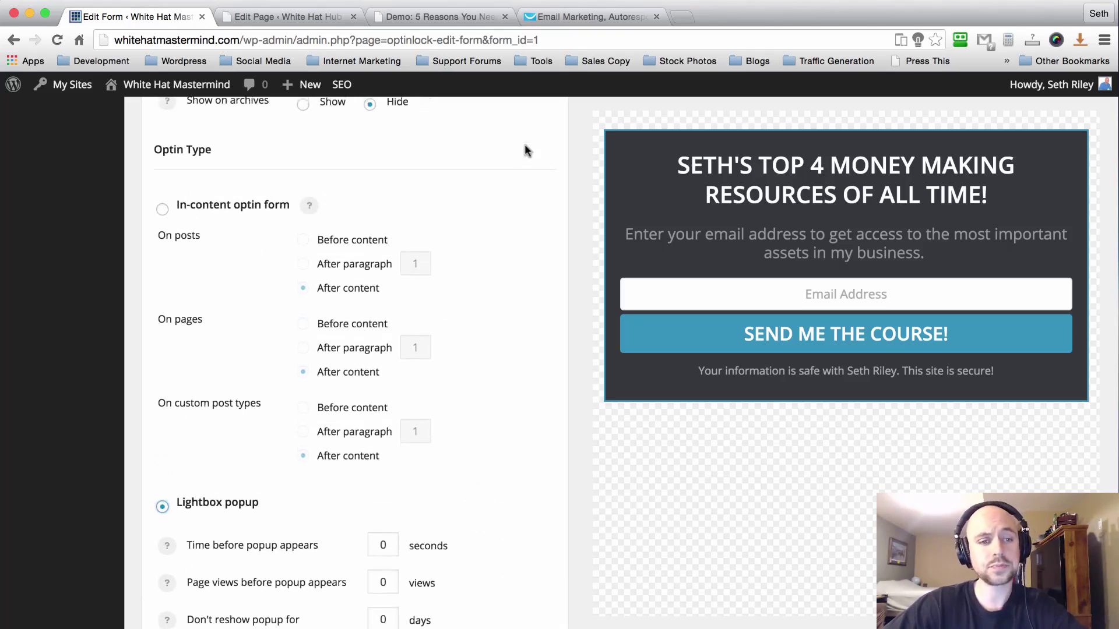
left_click(163, 211)
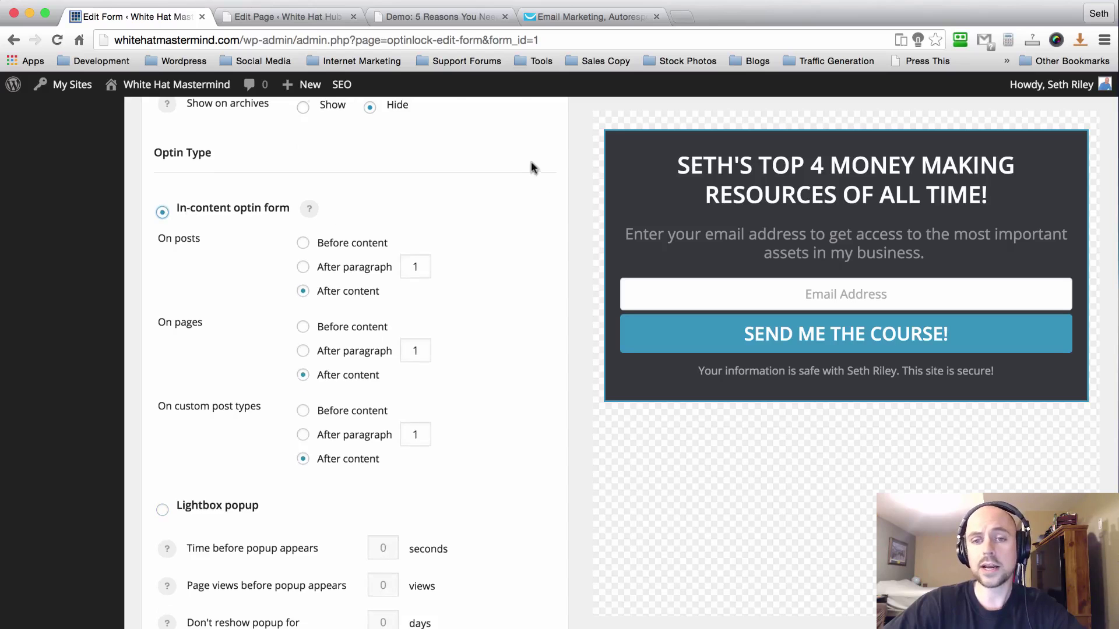
scroll(530, 165, "up", 10)
scroll(531, 165, "down", 20)
scroll(158, 484, "up", 1)
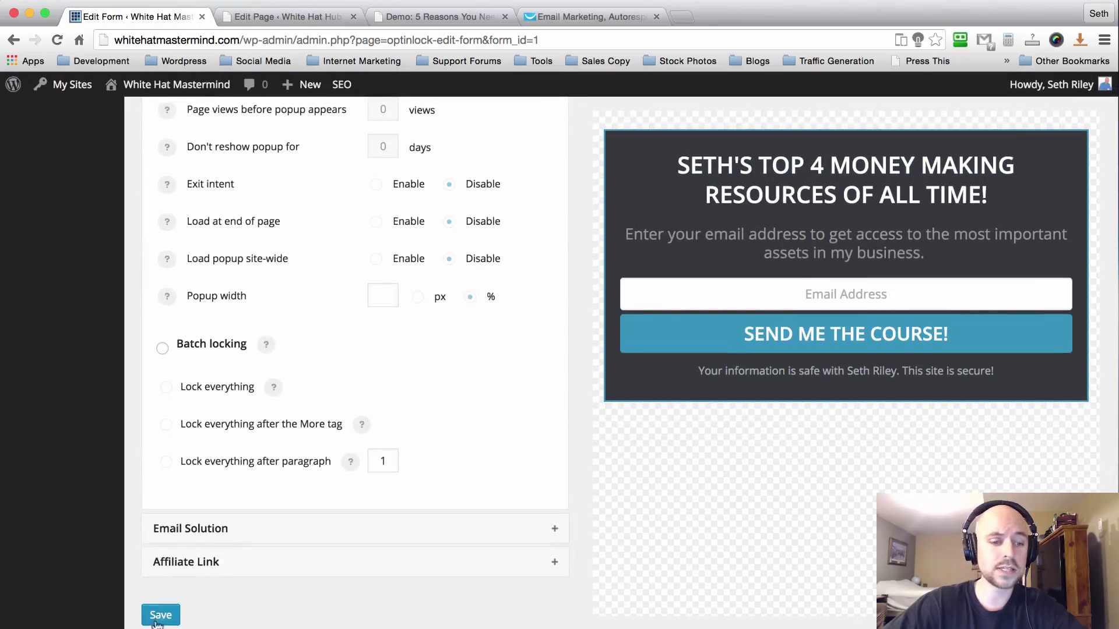
scroll(130, 388, "up", 20)
Visit the live site and try the Email Address field of the form beside the intro video
mouse_move(175, 87)
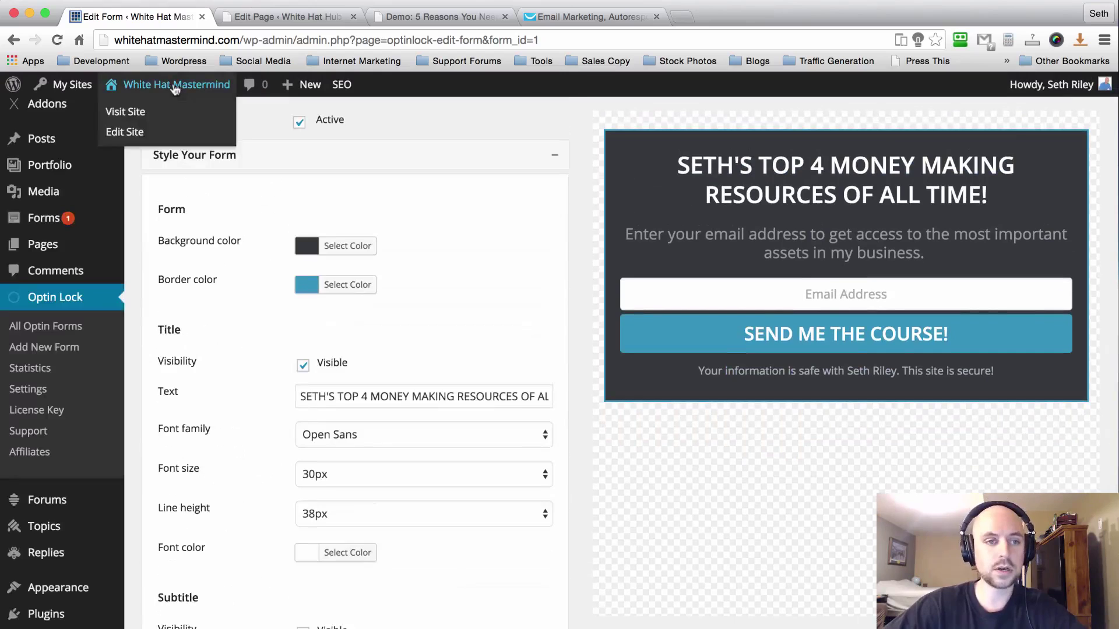
left_click(125, 112)
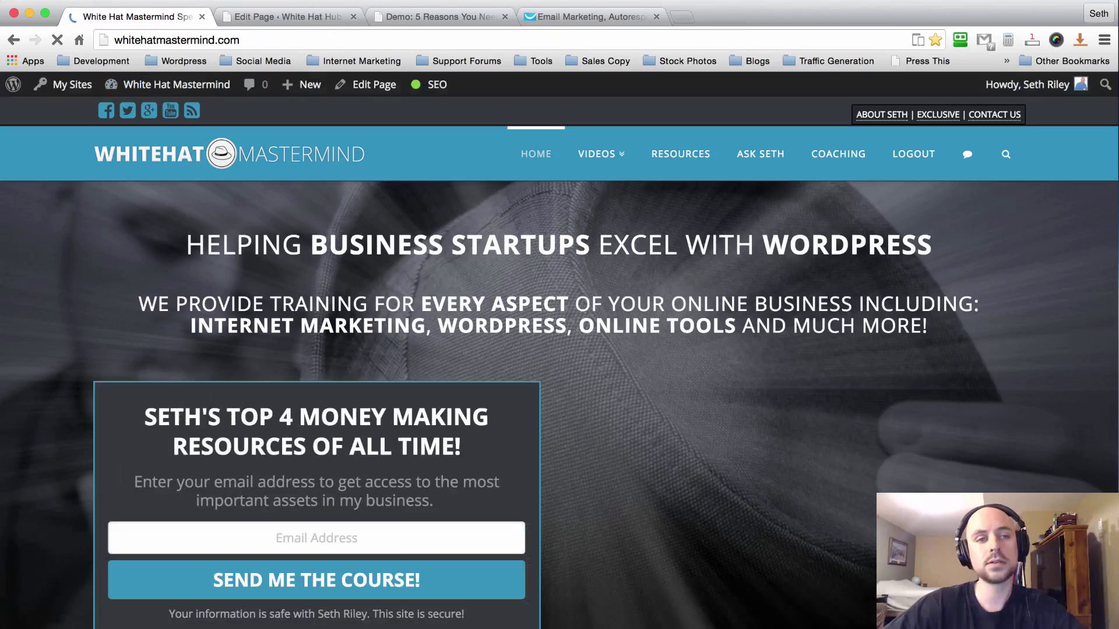
mouse_move(601, 154)
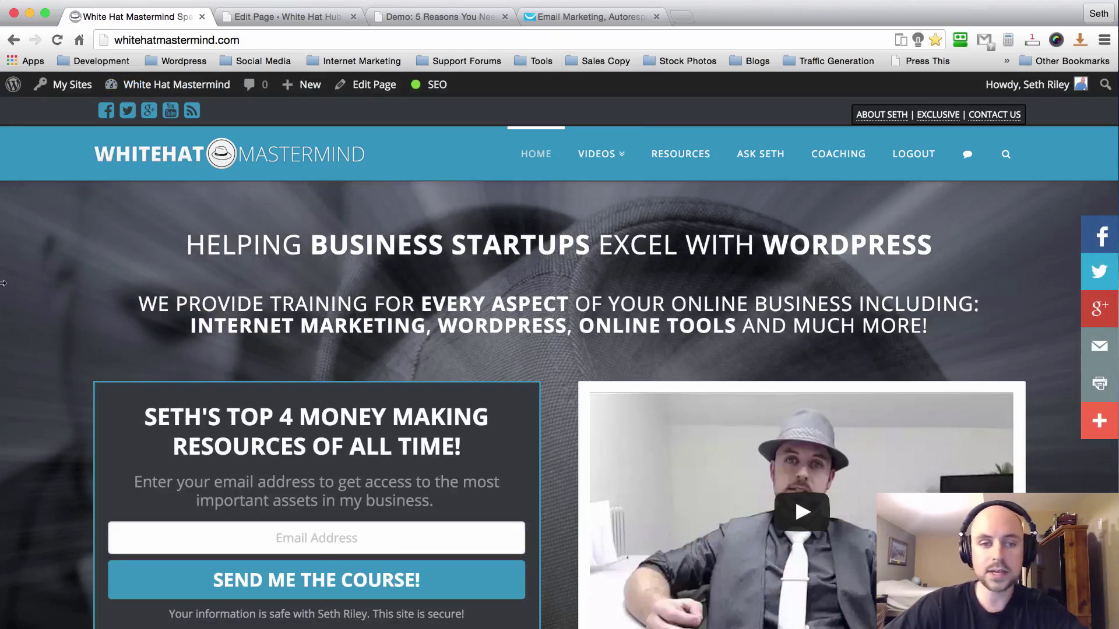
scroll(55, 220, "down", 2)
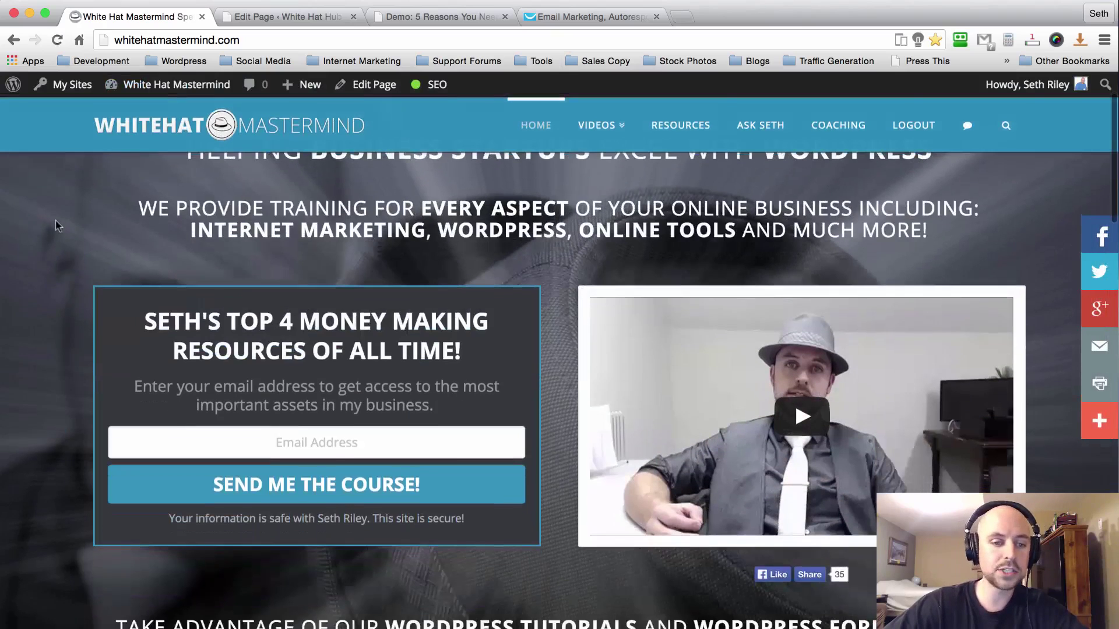
left_click(338, 440)
scroll(557, 286, "up", 2)
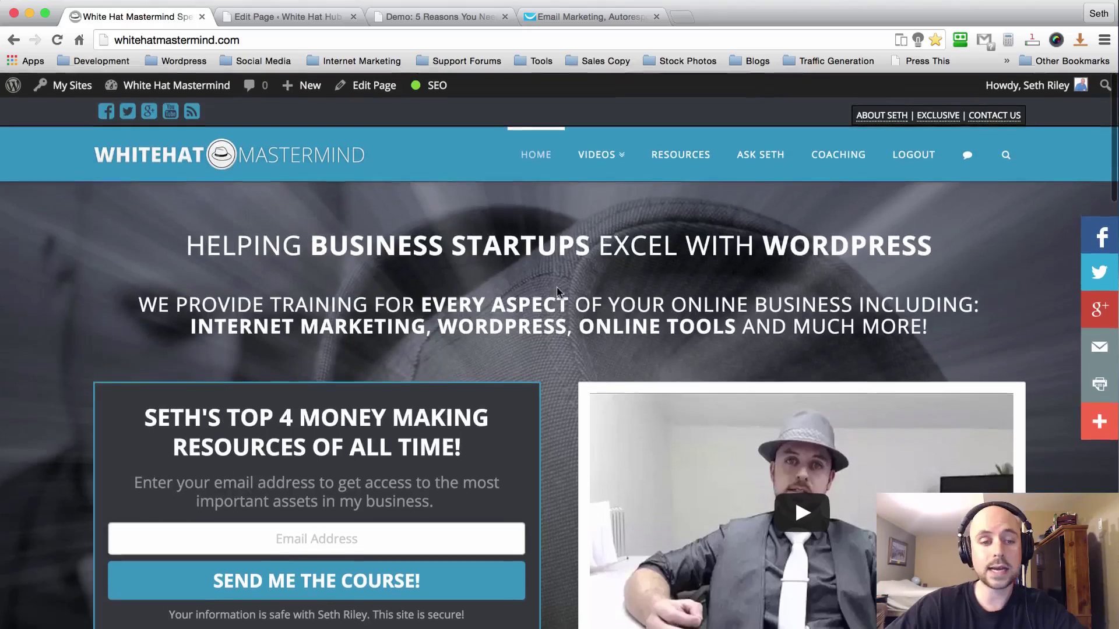